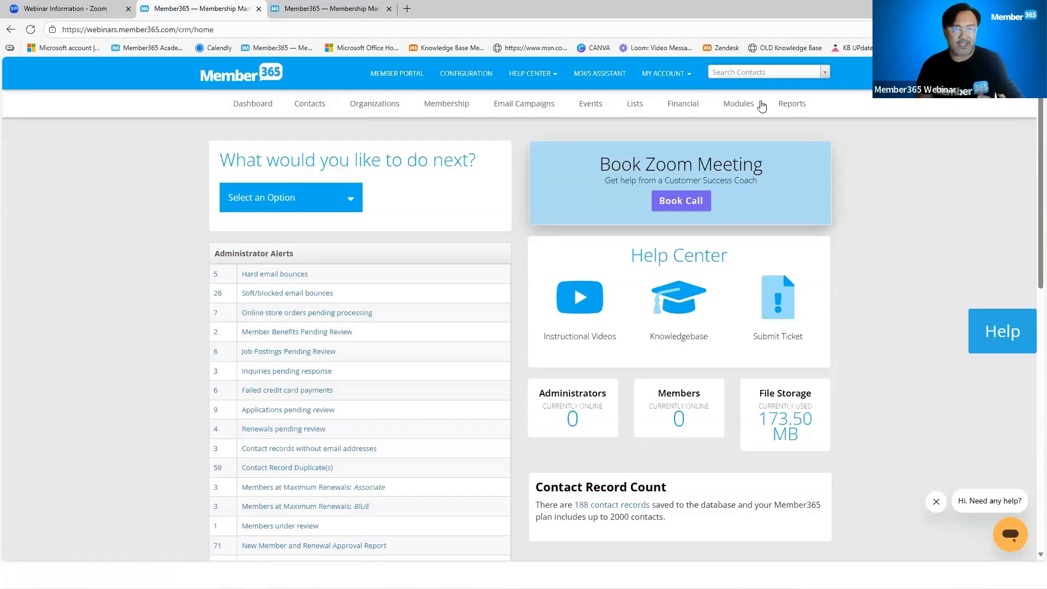
Open the permissions page of the testing admin account from the list of administrators
{"action": "mouse_move", "coordinate": [738, 103]}
{"action": "mouse_move", "coordinate": [764, 326]}
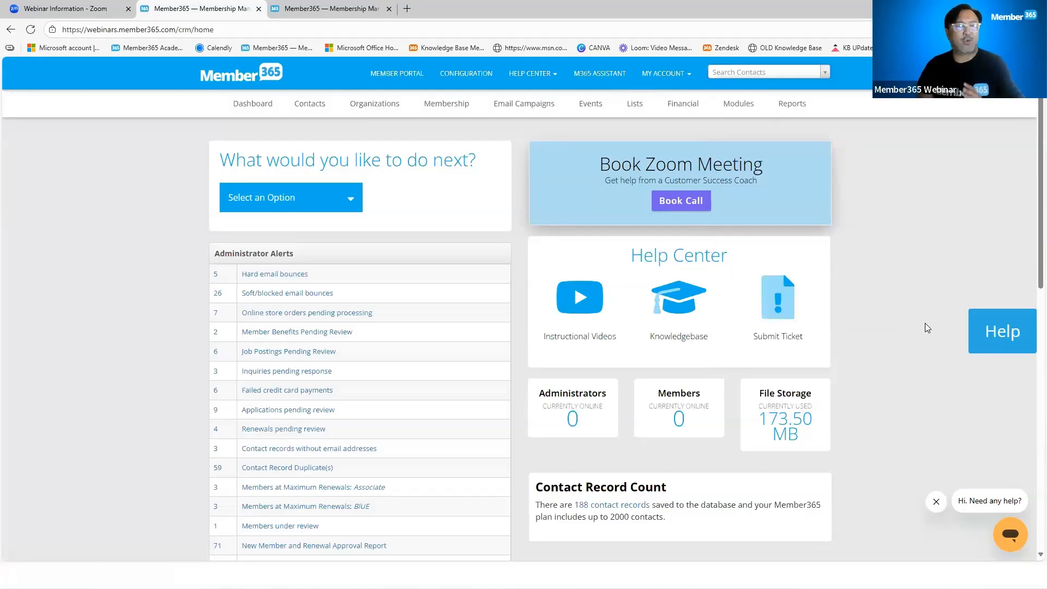
{"action": "mouse_move", "coordinate": [316, 109]}
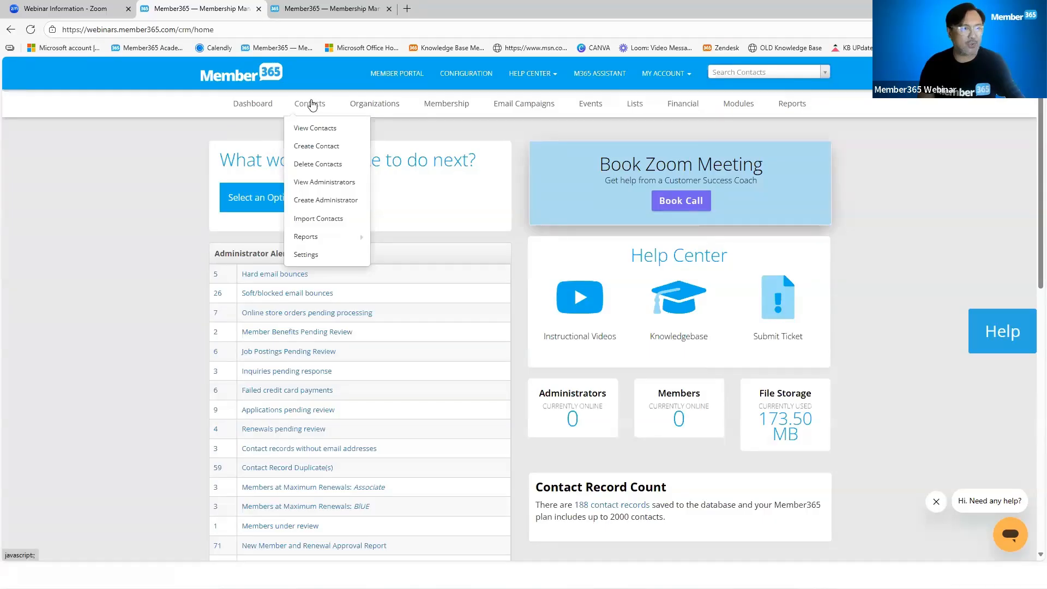
{"action": "left_click", "coordinate": [324, 182]}
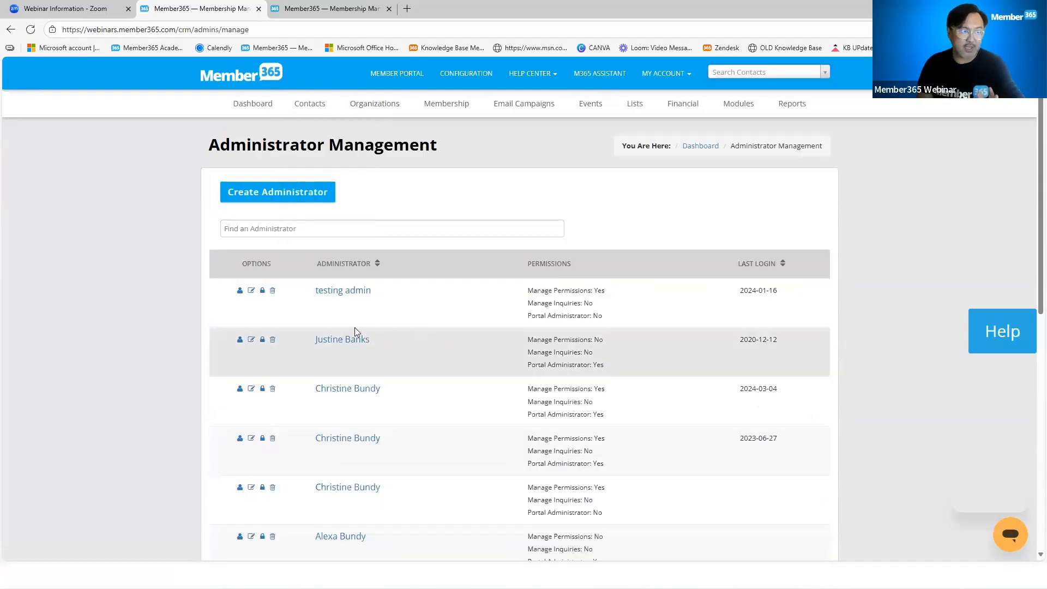
{"action": "left_click", "coordinate": [347, 292]}
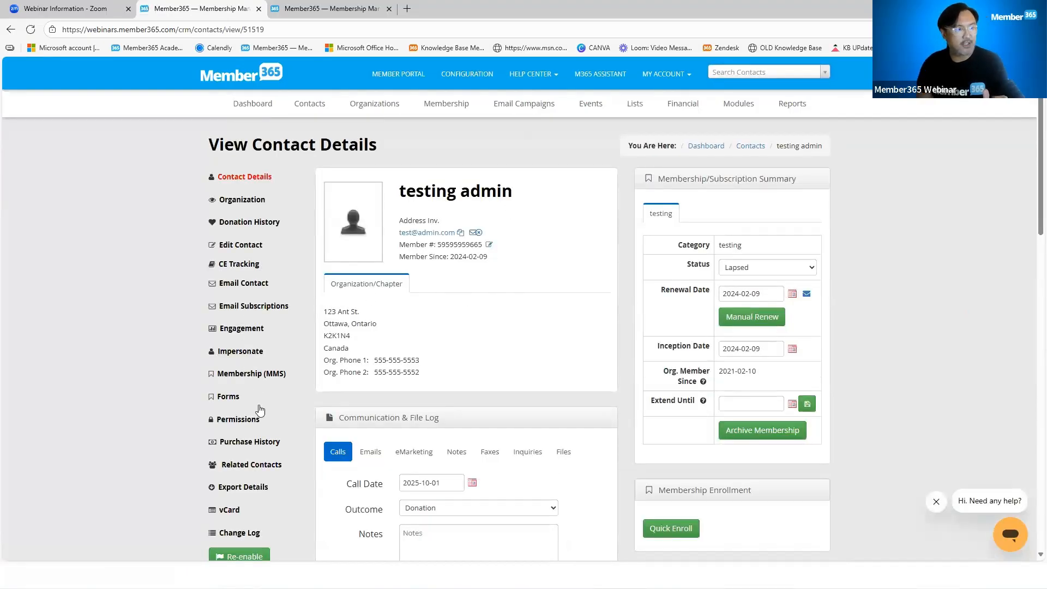
{"action": "left_click", "coordinate": [245, 420]}
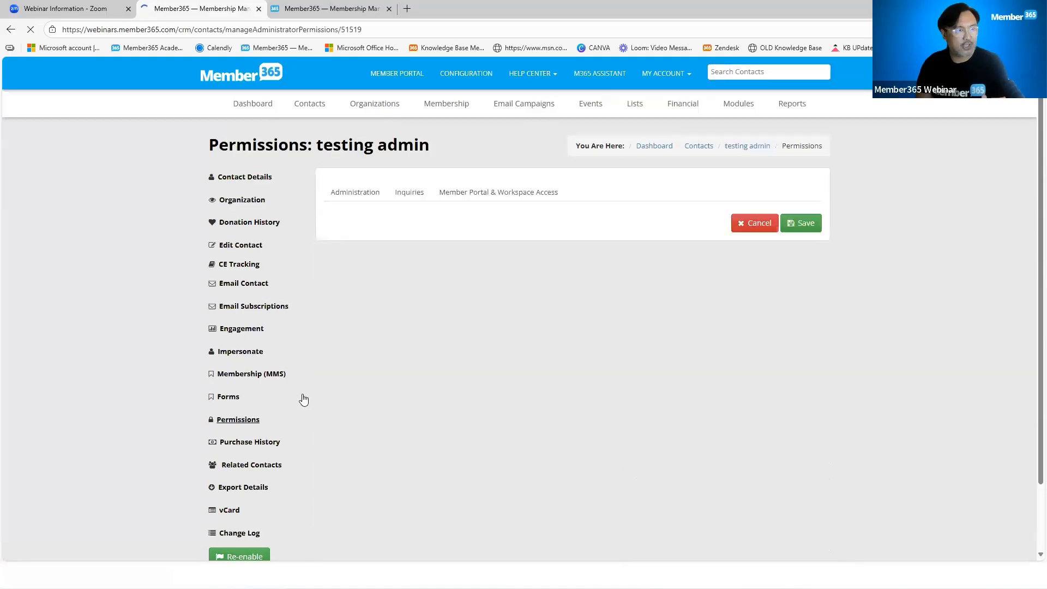
Examine the administrator's module permissions through to the Store, Surveys And Voting and Video Library entries
{"action": "scroll", "coordinate": [499, 377], "scroll_direction": "down", "scroll_amount": 8}
{"action": "scroll", "coordinate": [500, 377], "scroll_direction": "down", "scroll_amount": 5}
{"action": "scroll", "coordinate": [500, 377], "scroll_direction": "down", "scroll_amount": 10}
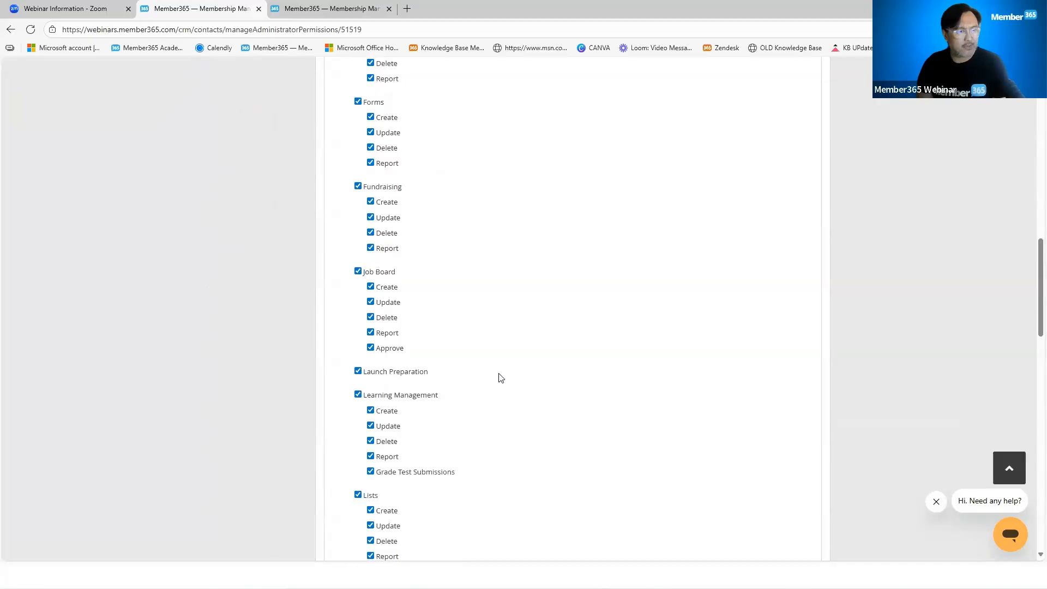
{"action": "scroll", "coordinate": [501, 377], "scroll_direction": "down", "scroll_amount": 8}
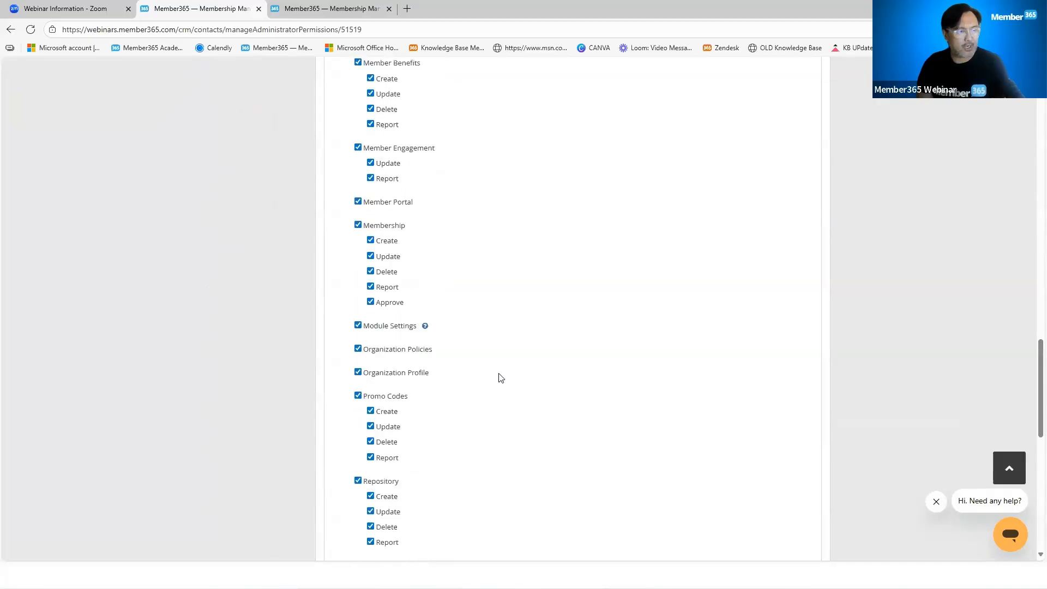
{"action": "scroll", "coordinate": [501, 377], "scroll_direction": "down", "scroll_amount": 1}
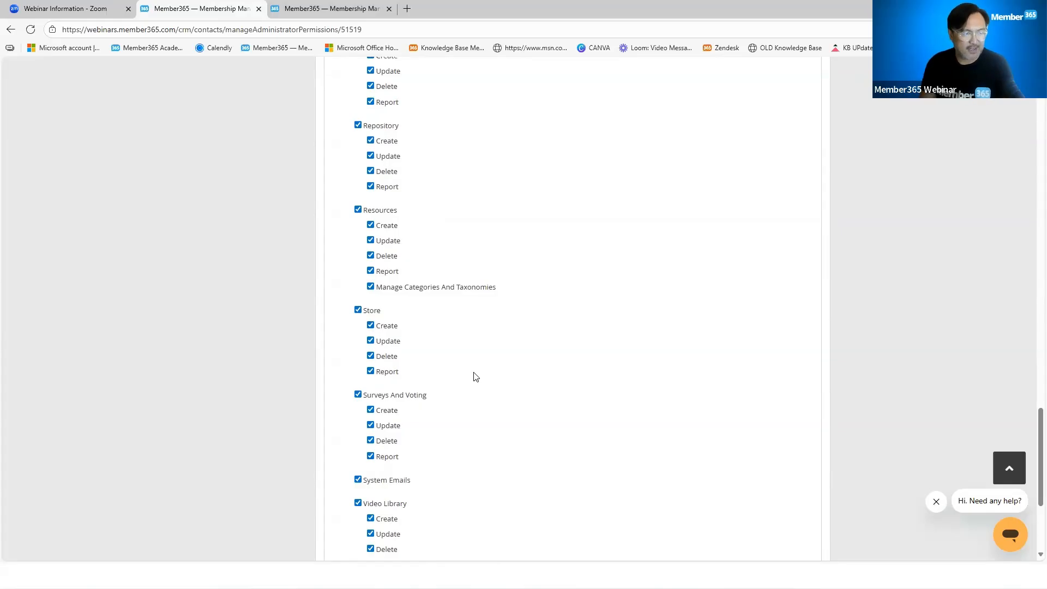
{"action": "scroll", "coordinate": [475, 375], "scroll_direction": "down", "scroll_amount": 3}
{"action": "scroll", "coordinate": [785, 467], "scroll_direction": "up", "scroll_amount": 4}
{"action": "scroll", "coordinate": [784, 468], "scroll_direction": "up", "scroll_amount": 15}
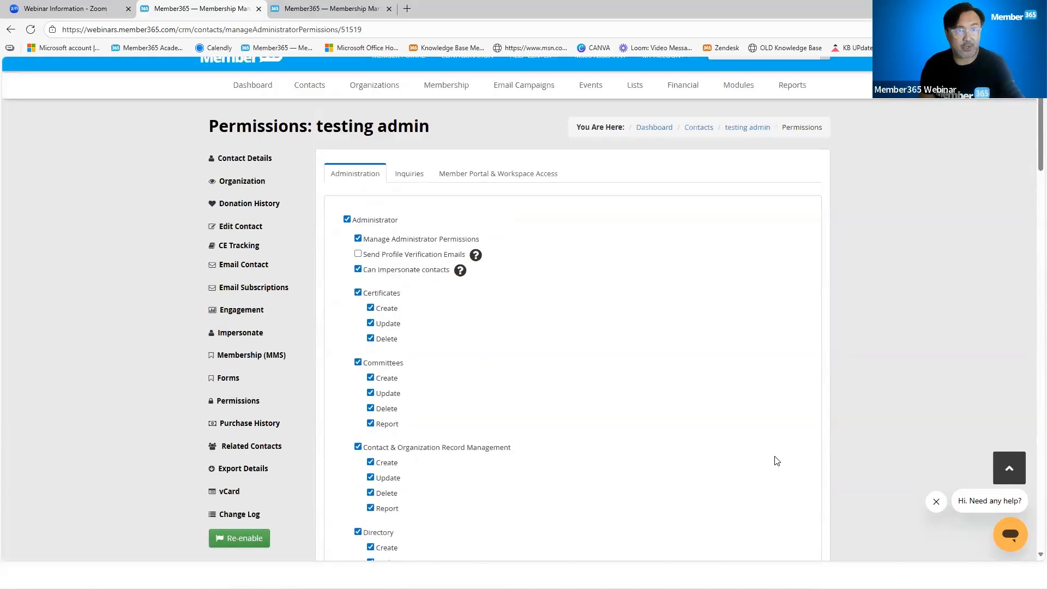
Open the settings of the Store module
{"action": "left_click", "coordinate": [729, 104]}
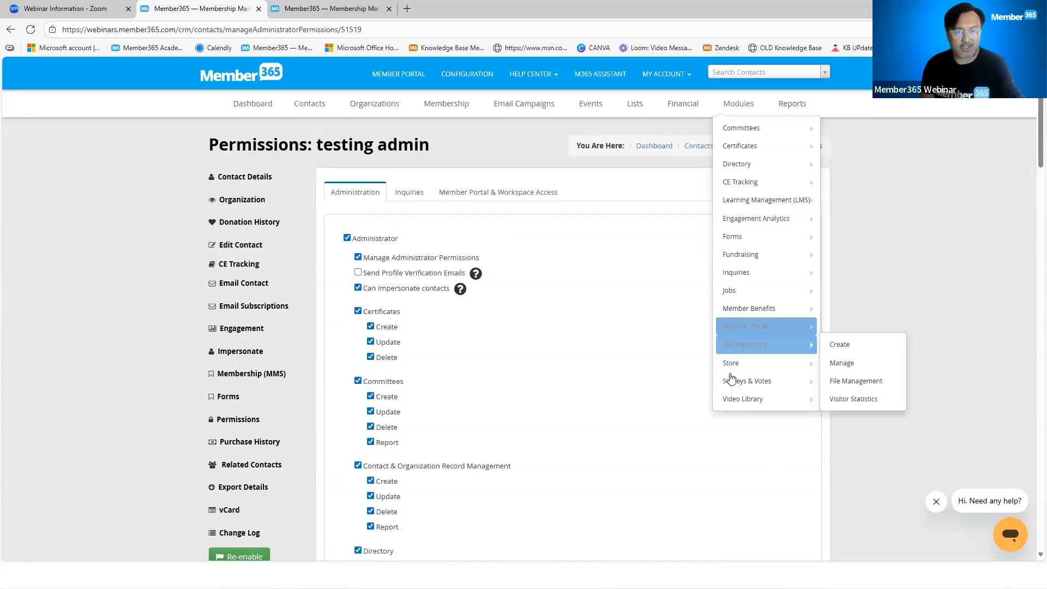
{"action": "mouse_move", "coordinate": [735, 365]}
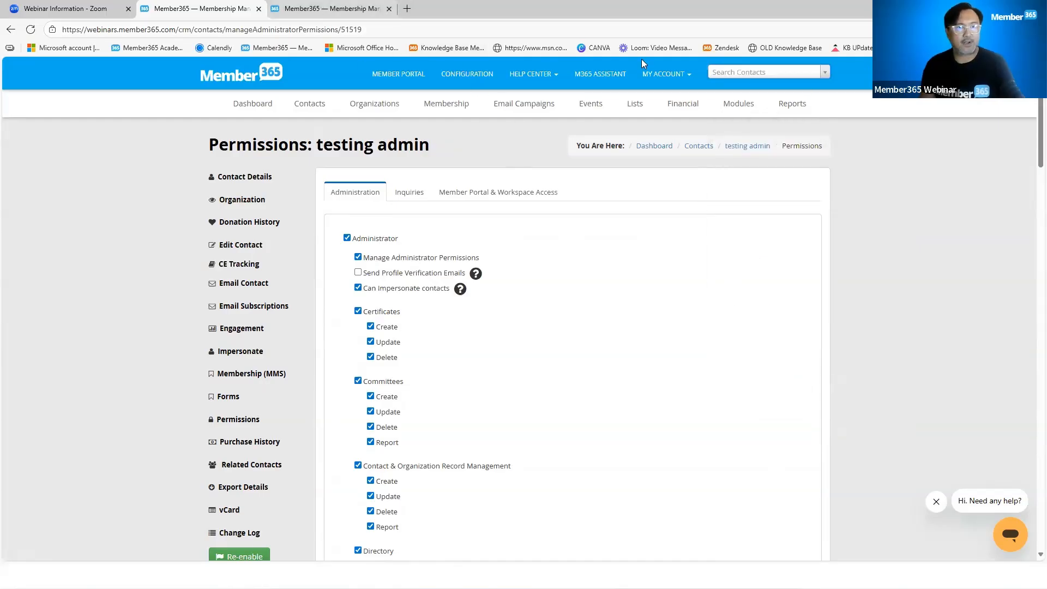
{"action": "mouse_move", "coordinate": [736, 104]}
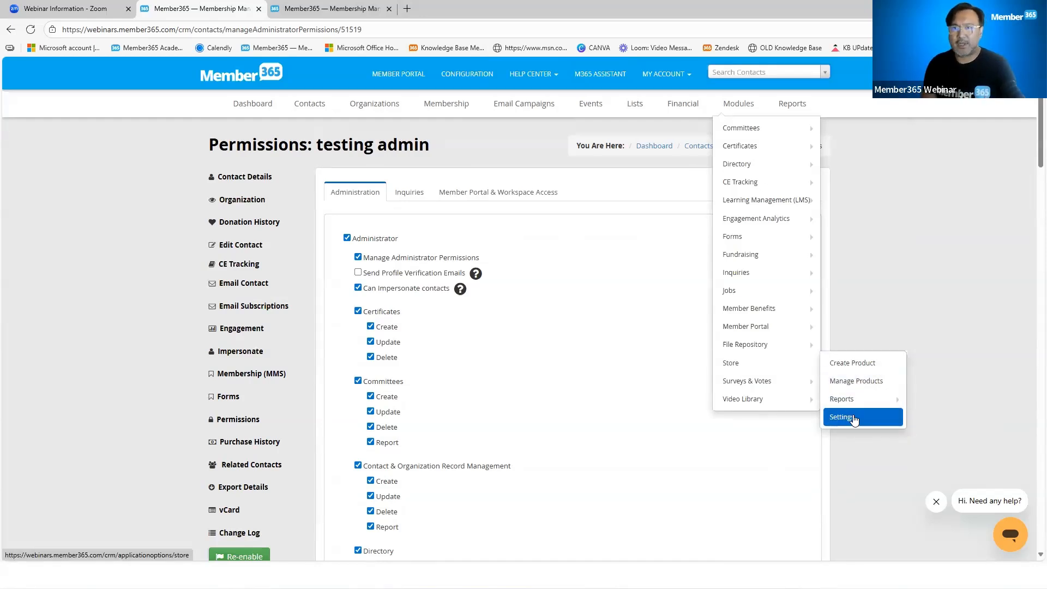
{"action": "left_click", "coordinate": [853, 416]}
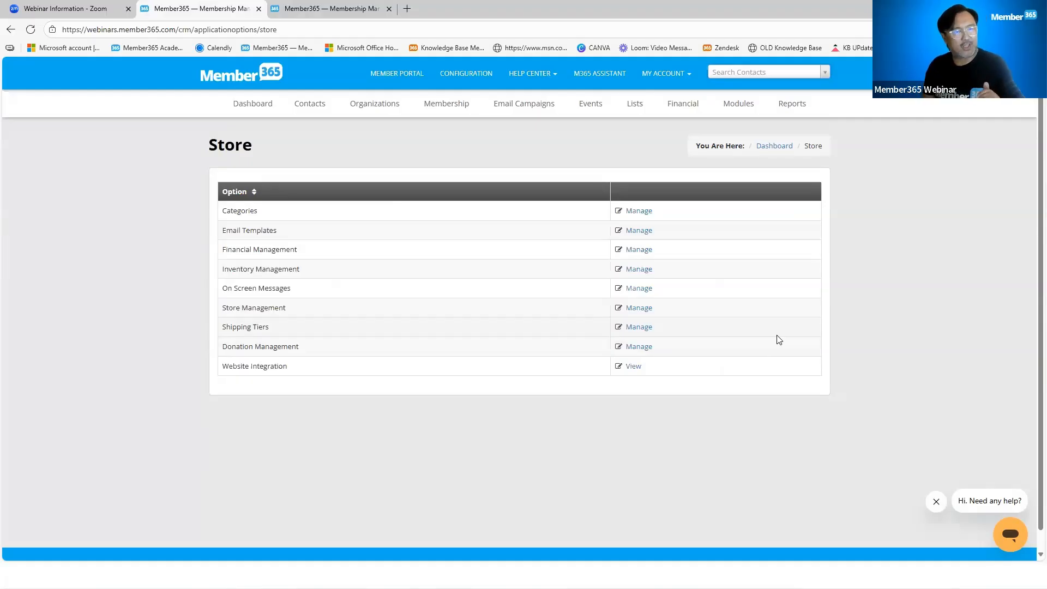
View the store's Categories settings in a separate browser tab, and close that tab after reviewing the category list
{"action": "right_click", "coordinate": [644, 212]}
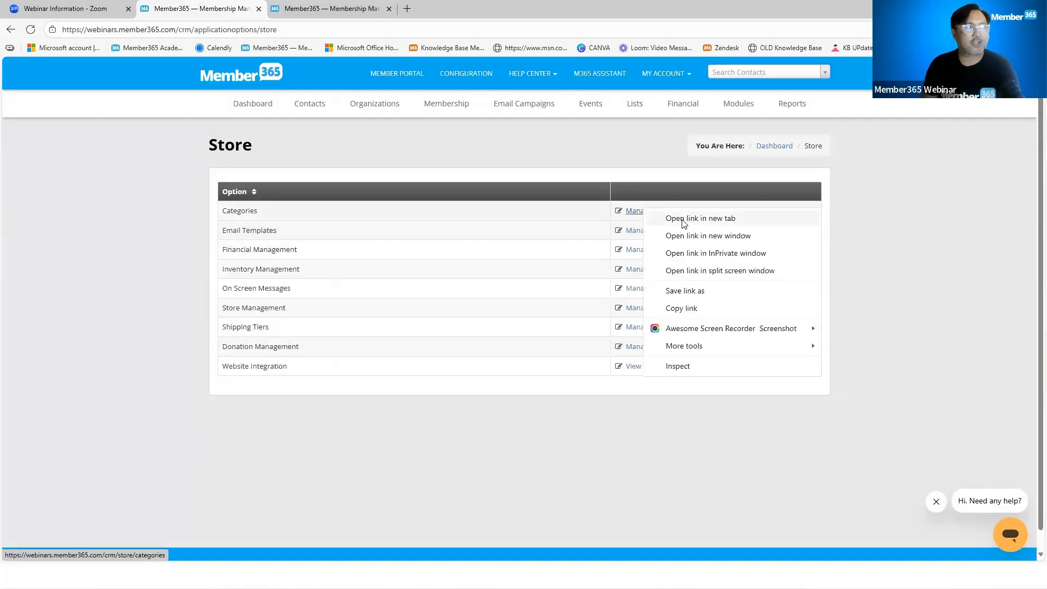
{"action": "left_click", "coordinate": [685, 219]}
{"action": "left_click", "coordinate": [336, 9]}
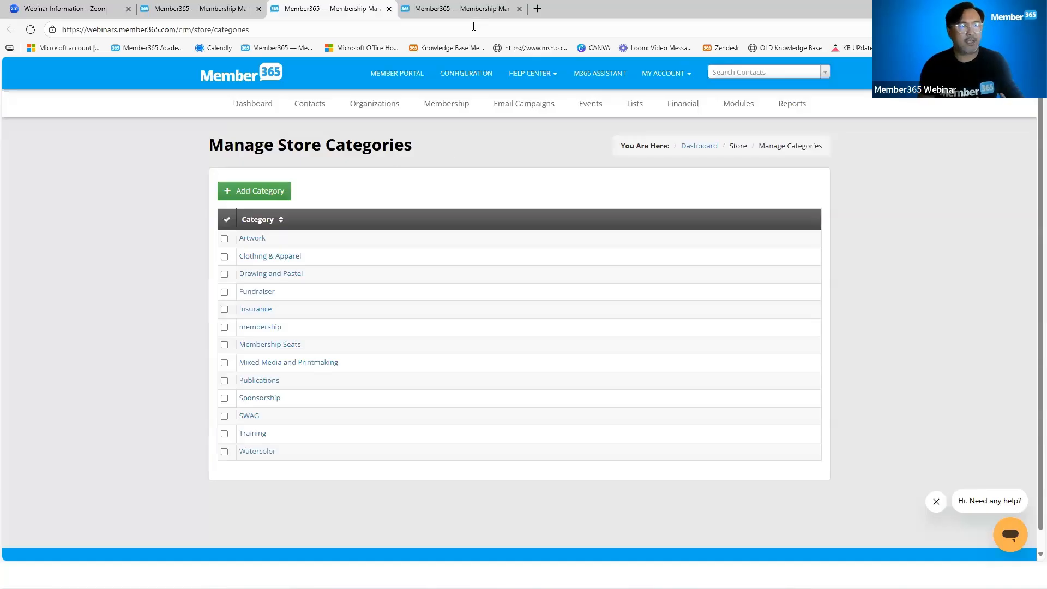
{"action": "left_click", "coordinate": [389, 9]}
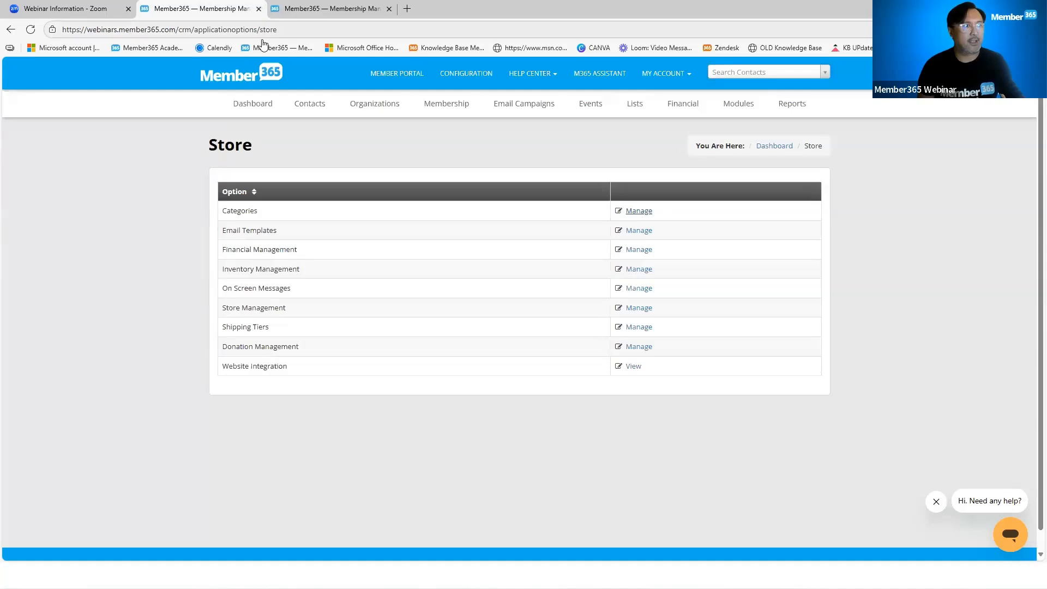
Open the store's Email Templates settings in a separate browser tab and switch to it
{"action": "right_click", "coordinate": [644, 233]}
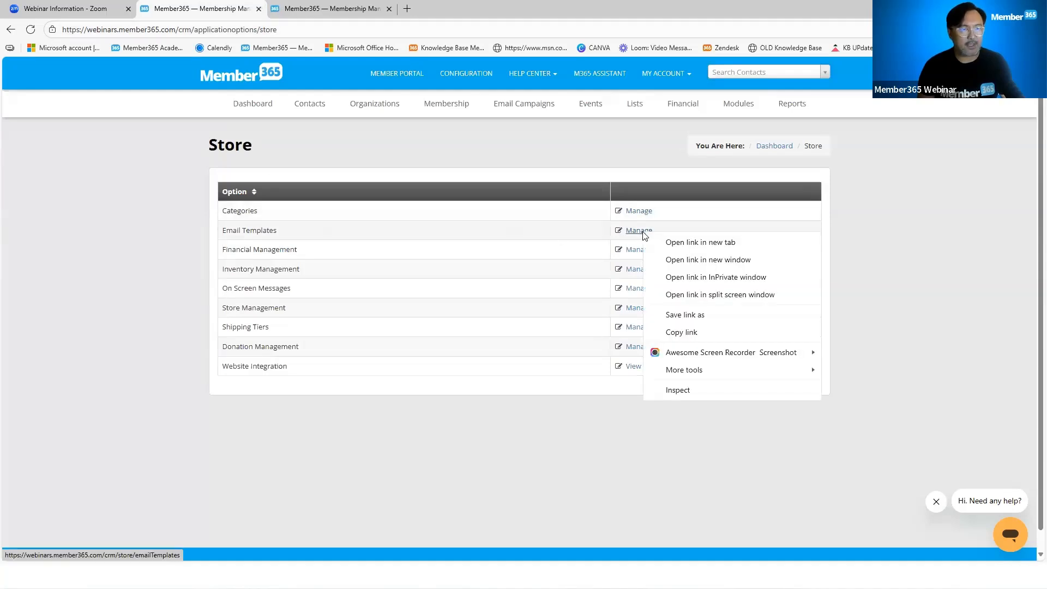
{"action": "left_click", "coordinate": [676, 243]}
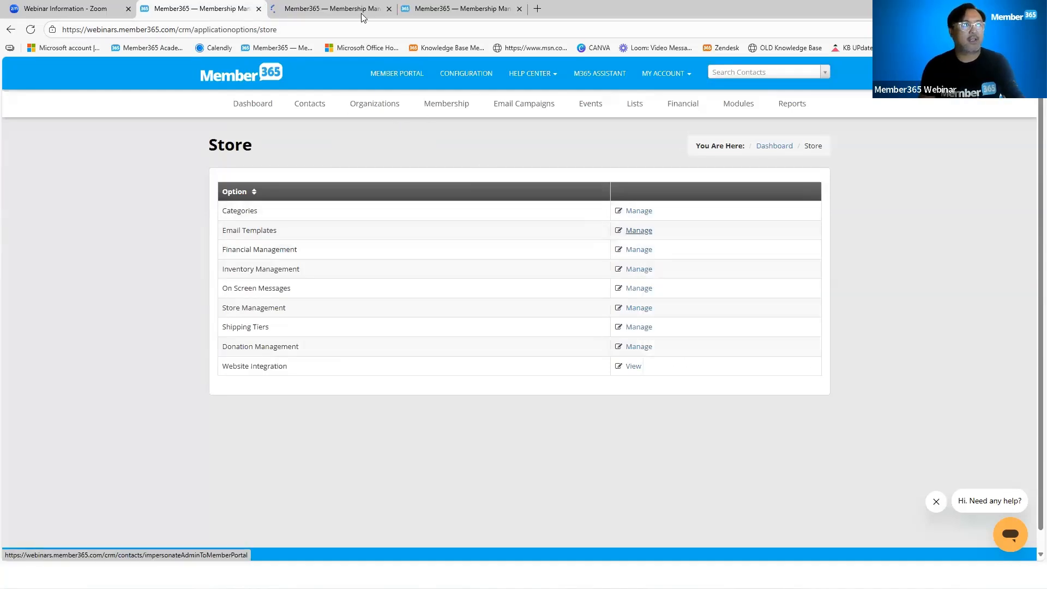
{"action": "mouse_move", "coordinate": [358, 14]}
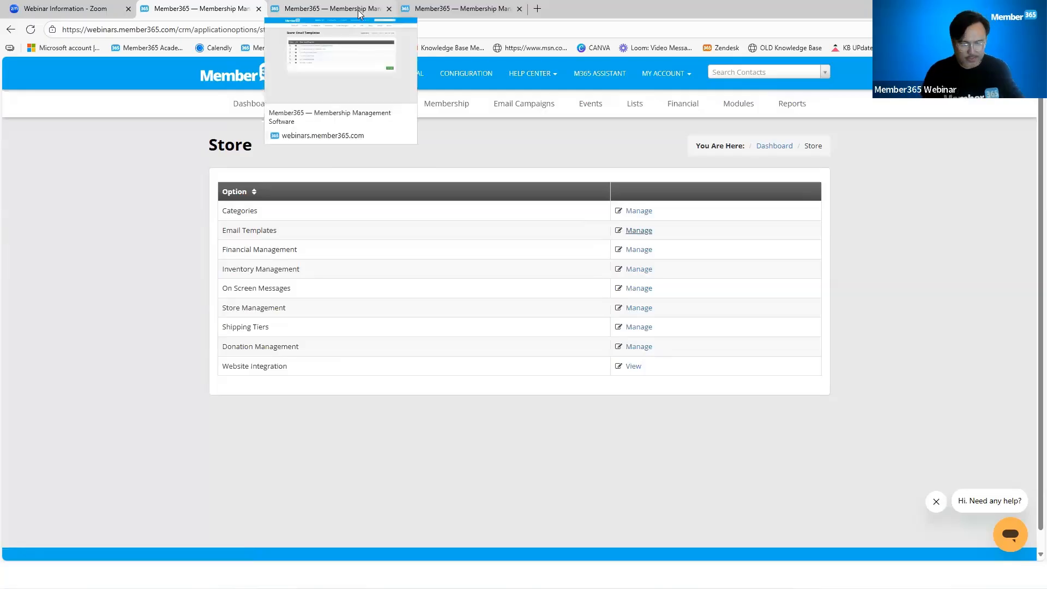
{"action": "left_click", "coordinate": [358, 11]}
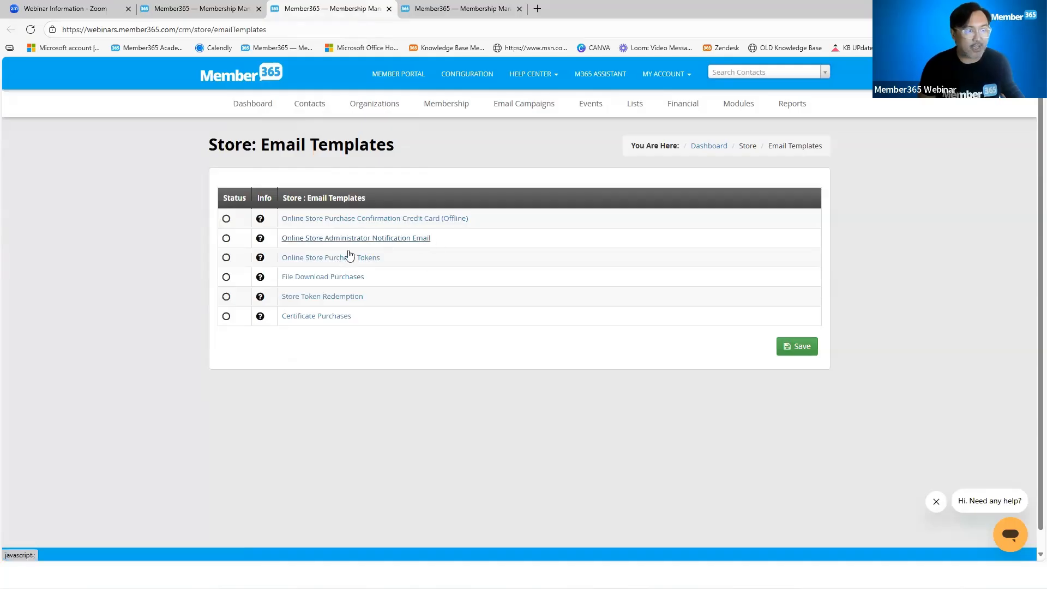
Open the Online Store Purchase Confirmation Credit Card (Offline) template and review its English message and the {FIRST_NAME} tag
{"action": "left_click", "coordinate": [390, 219]}
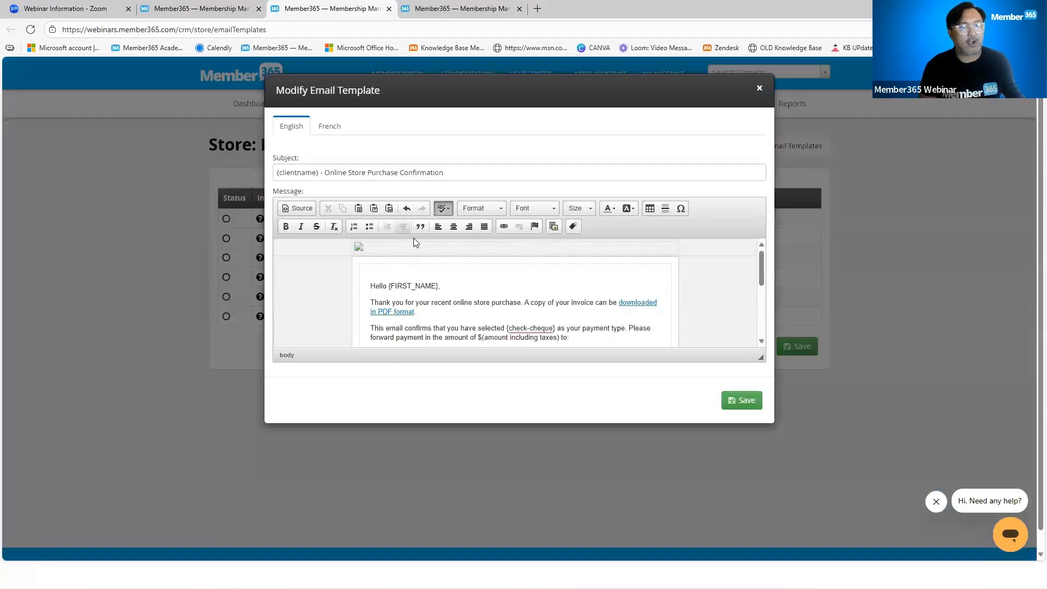
{"action": "scroll", "coordinate": [522, 292], "scroll_direction": "down", "scroll_amount": 5}
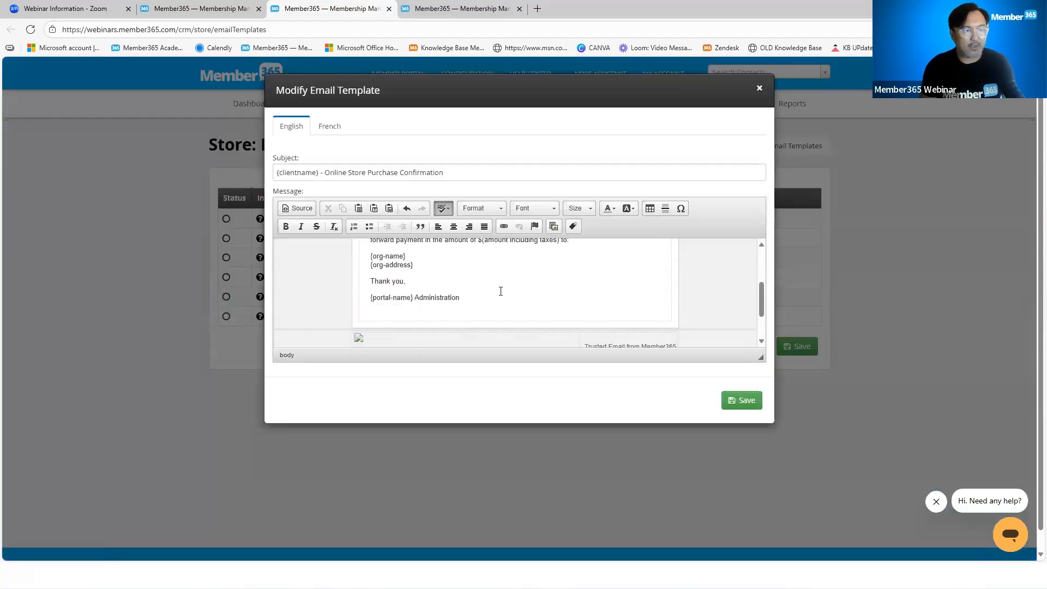
{"action": "scroll", "coordinate": [470, 291], "scroll_direction": "up", "scroll_amount": 5}
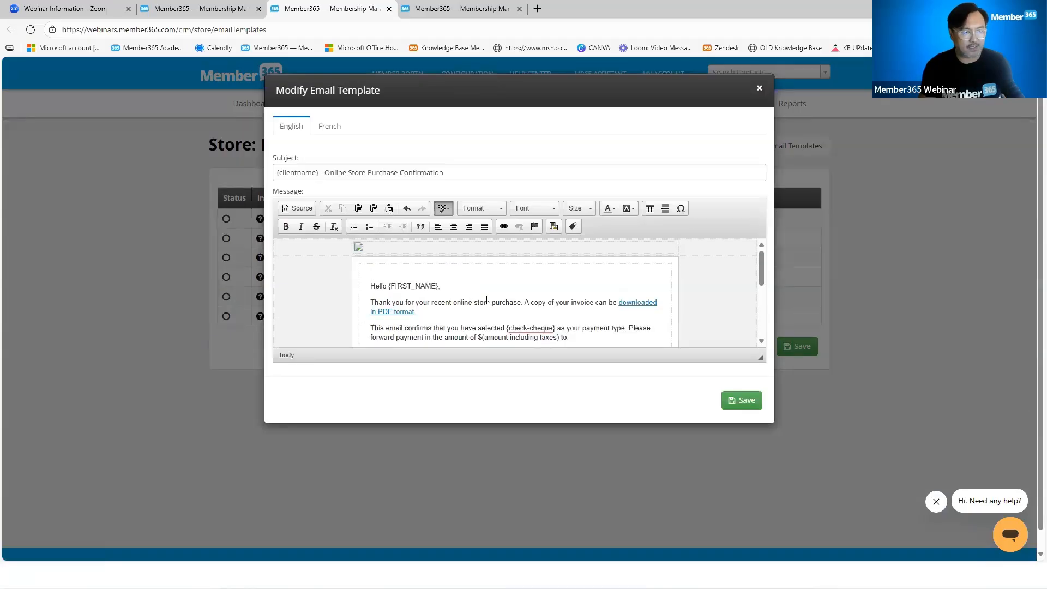
{"action": "left_click_drag", "start_coordinate": [439, 287], "coordinate": [389, 288]}
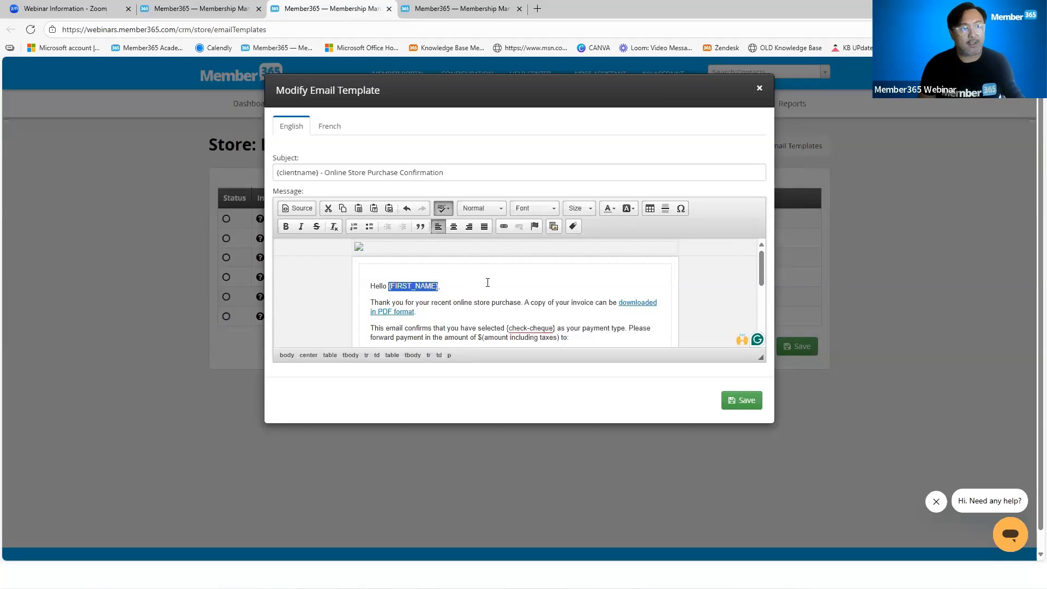
{"action": "left_click", "coordinate": [504, 280]}
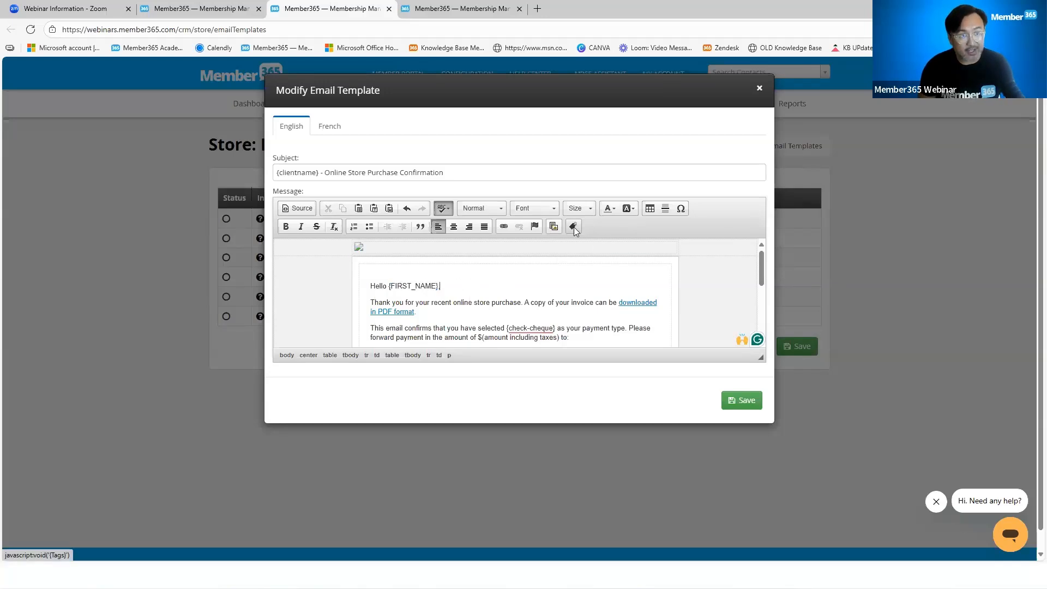
Look through the tags available for the email message and close the tag list without inserting any
{"action": "left_click", "coordinate": [573, 227]}
{"action": "scroll", "coordinate": [465, 198], "scroll_direction": "down", "scroll_amount": 5}
{"action": "scroll", "coordinate": [465, 198], "scroll_direction": "up", "scroll_amount": 5}
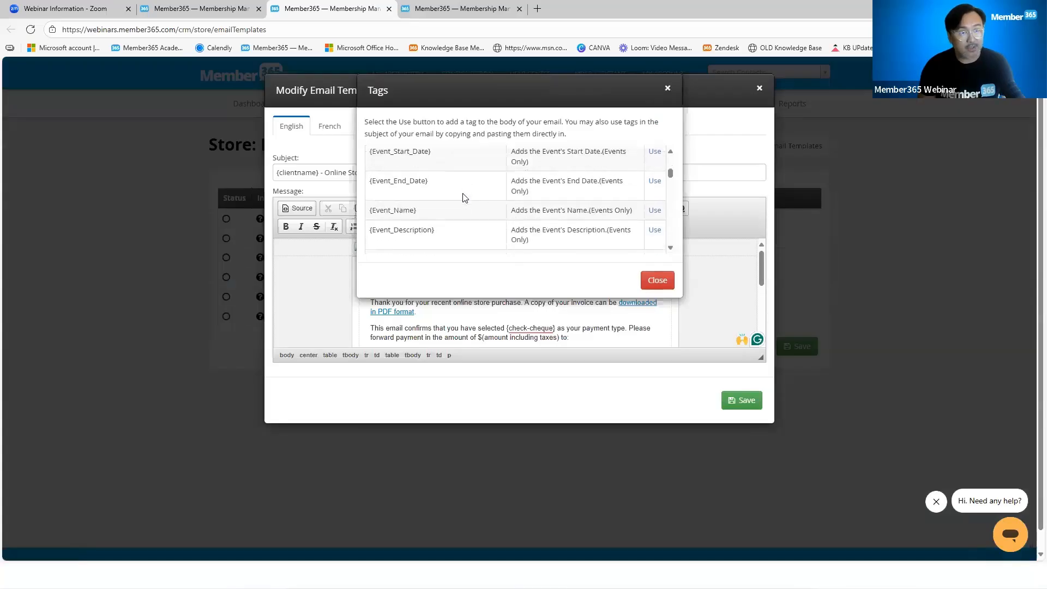
{"action": "left_click", "coordinate": [658, 280]}
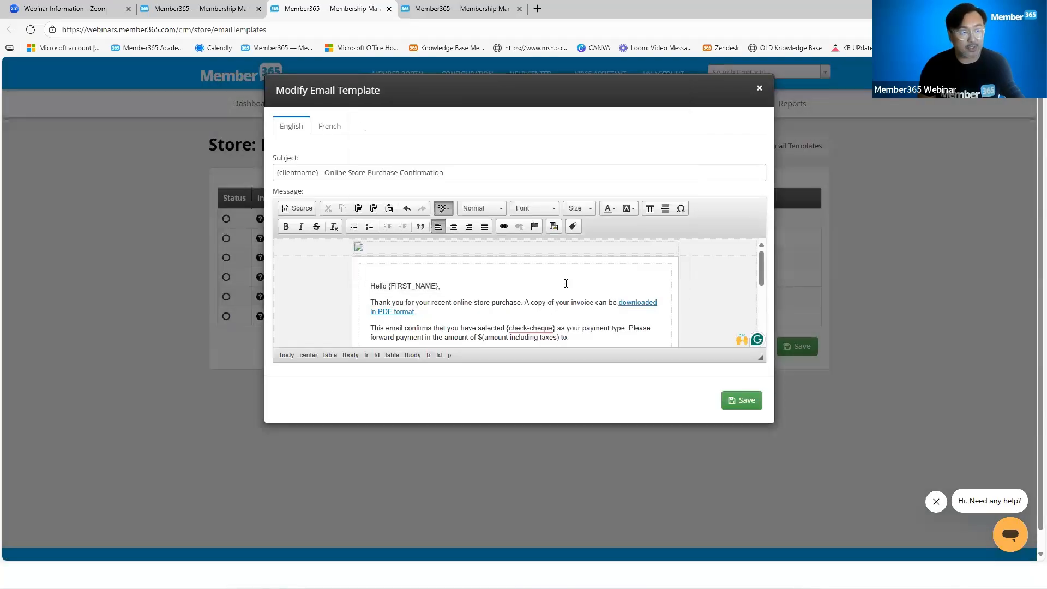
Close the email template without saving and return to the Store settings list by closing the Email Templates tab
{"action": "left_click", "coordinate": [763, 90]}
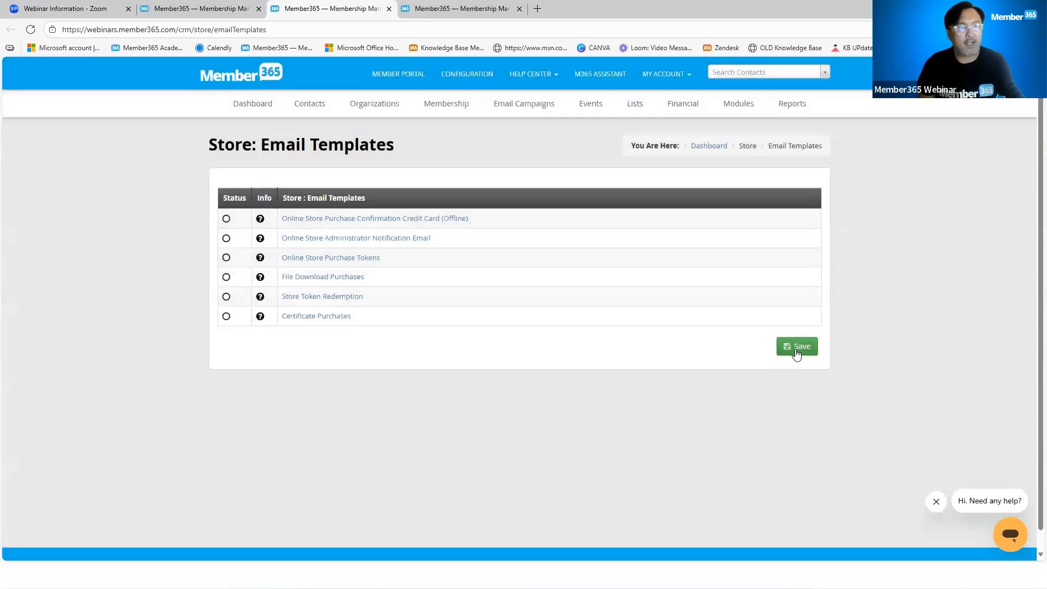
{"action": "left_click", "coordinate": [388, 11]}
{"action": "left_click", "coordinate": [388, 11]}
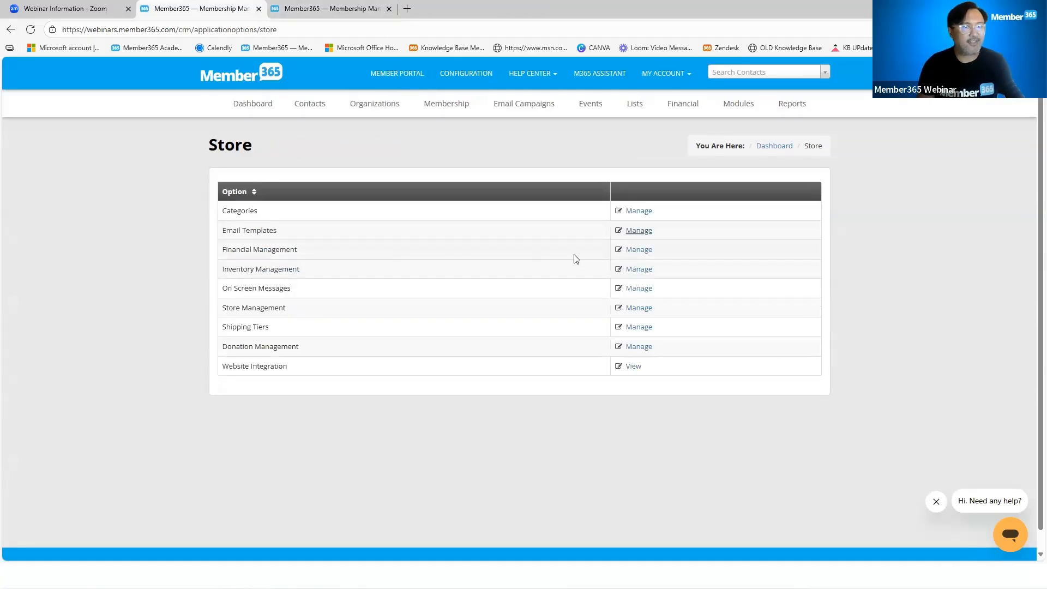
View the store's Financial Management payment types in a separate browser tab, and close that tab after reviewing them
{"action": "right_click", "coordinate": [639, 254]}
{"action": "left_click", "coordinate": [666, 263]}
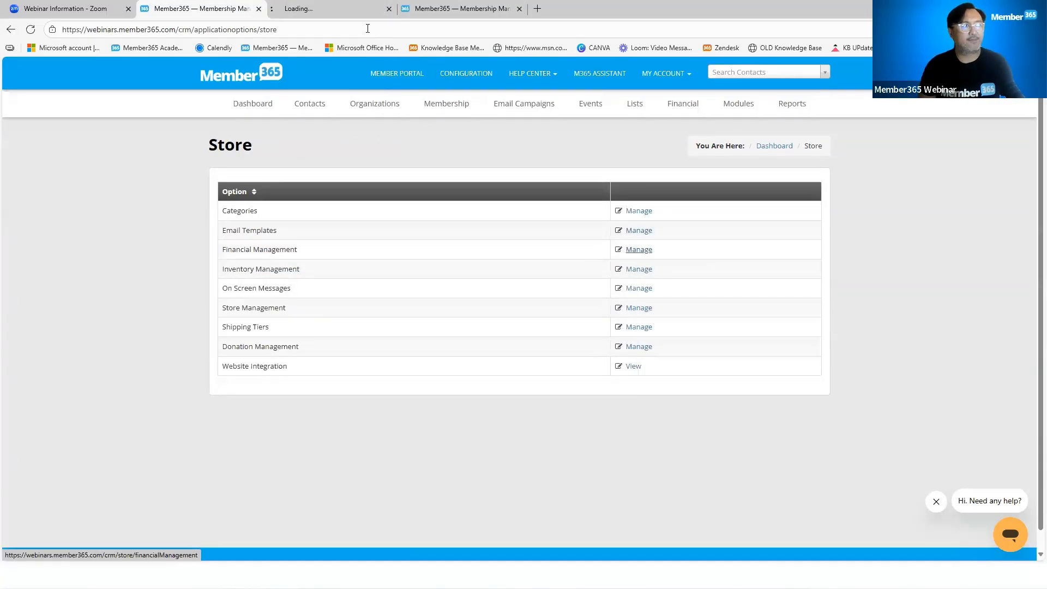
{"action": "left_click", "coordinate": [348, 10]}
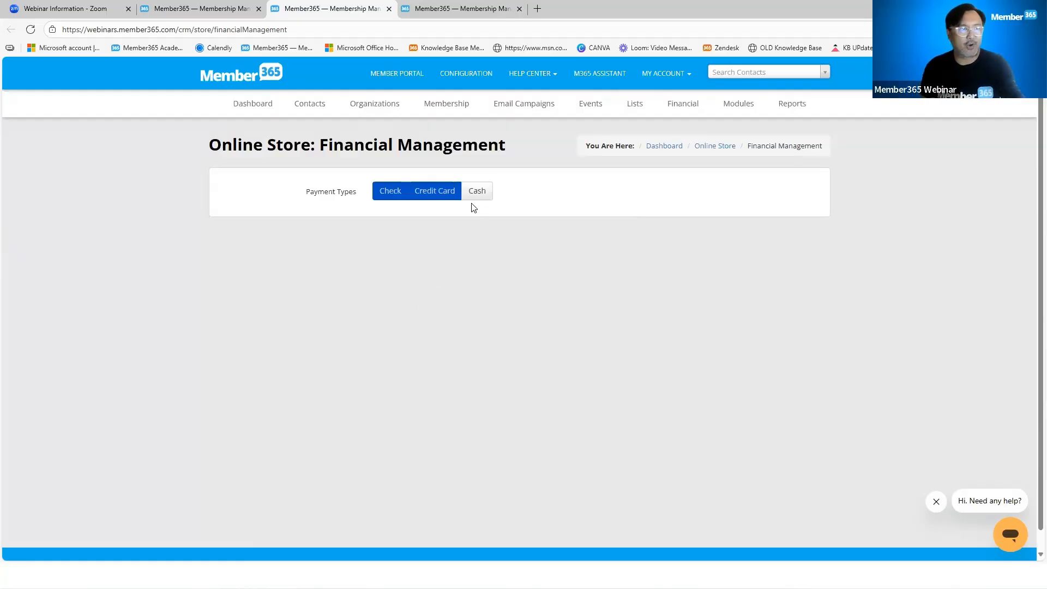
{"action": "left_click", "coordinate": [388, 8]}
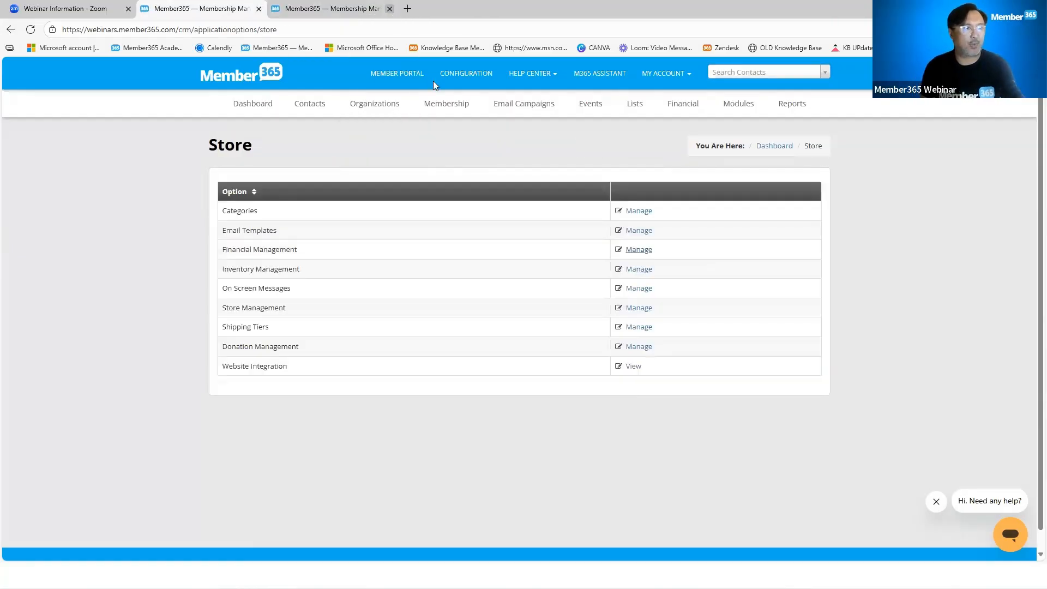
View the store's Inventory Management setting for enabling inventory count in a separate browser tab, and close that tab after reviewing it
{"action": "right_click", "coordinate": [639, 269]}
{"action": "left_click", "coordinate": [673, 279]}
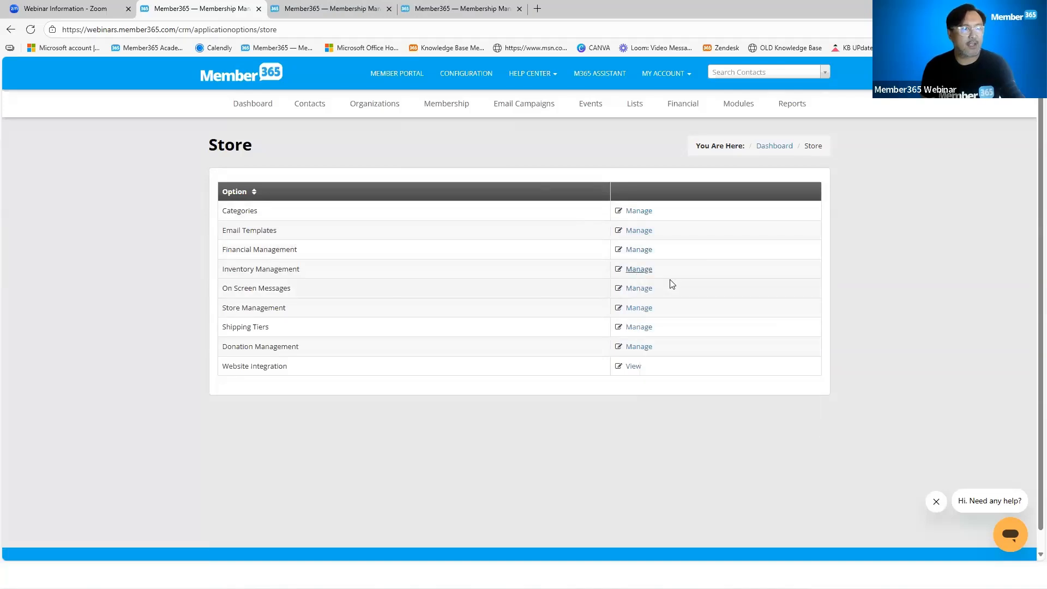
{"action": "left_click", "coordinate": [338, 14]}
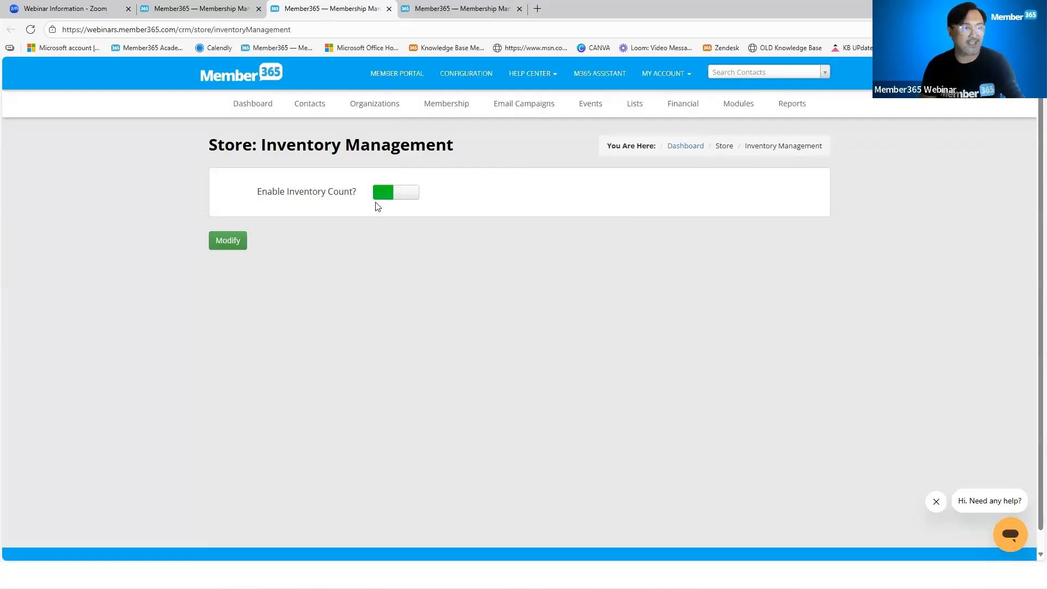
{"action": "left_click", "coordinate": [389, 9]}
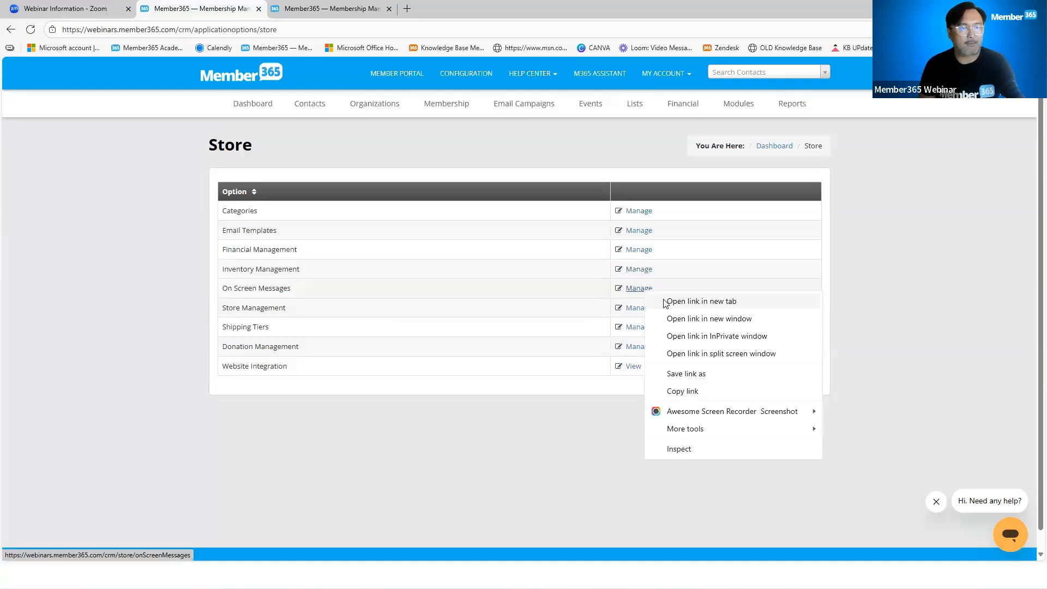
View the on-screen message for offline credit card or cash payments in a separate browser tab, and close it without saving
{"action": "left_click", "coordinate": [663, 304]}
{"action": "left_click", "coordinate": [347, 12]}
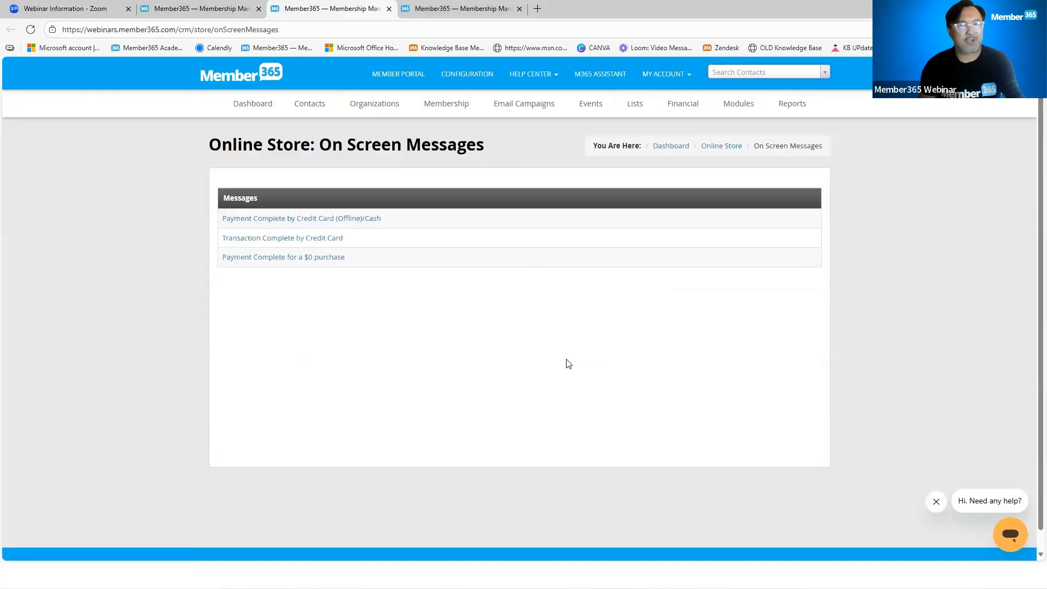
{"action": "left_click", "coordinate": [376, 219]}
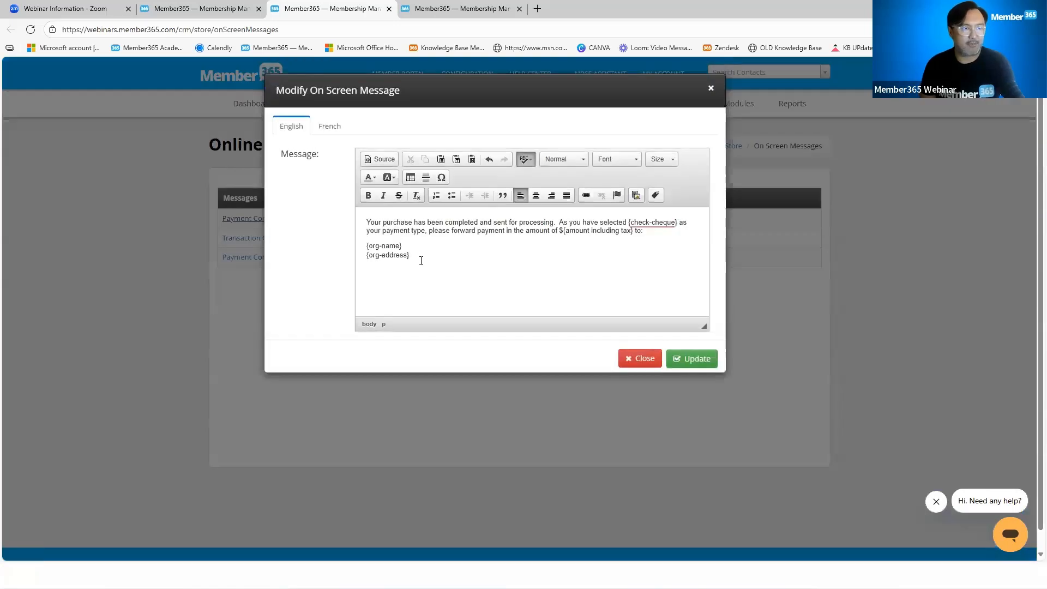
{"action": "left_click_drag", "start_coordinate": [417, 257], "coordinate": [356, 212]}
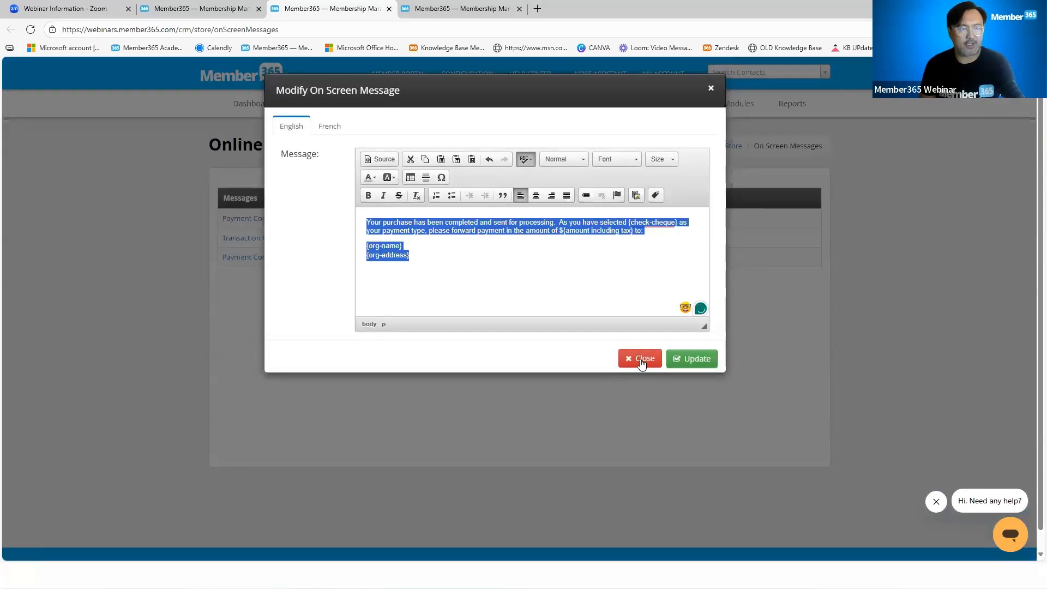
{"action": "left_click", "coordinate": [640, 358]}
{"action": "left_click", "coordinate": [388, 8]}
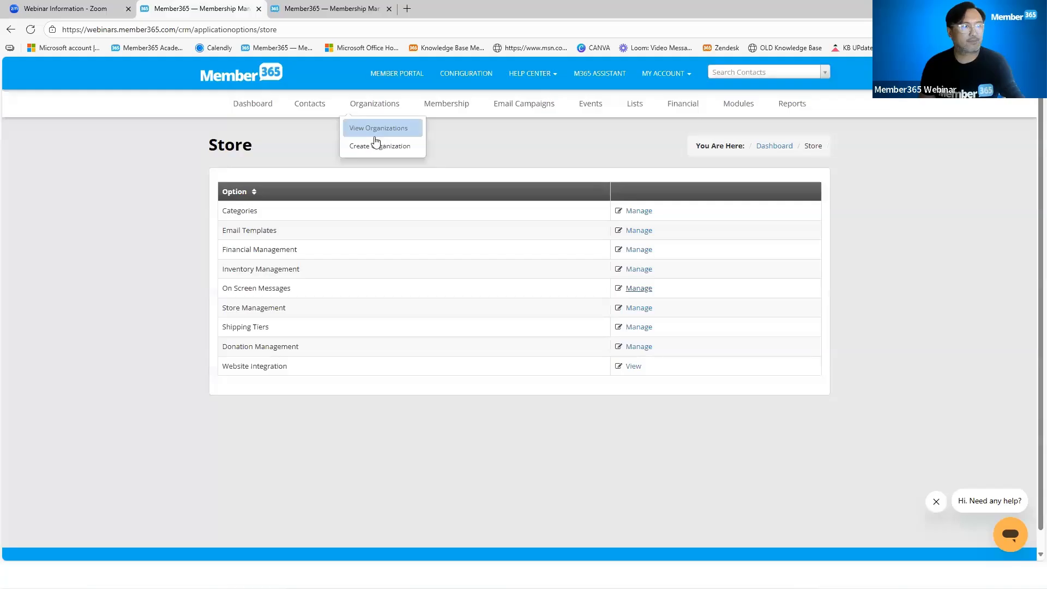
Open the Store Management settings in a separate browser tab and review the option to create portal accounts for new non-member contacts
{"action": "right_click", "coordinate": [633, 309]}
{"action": "left_click", "coordinate": [676, 318]}
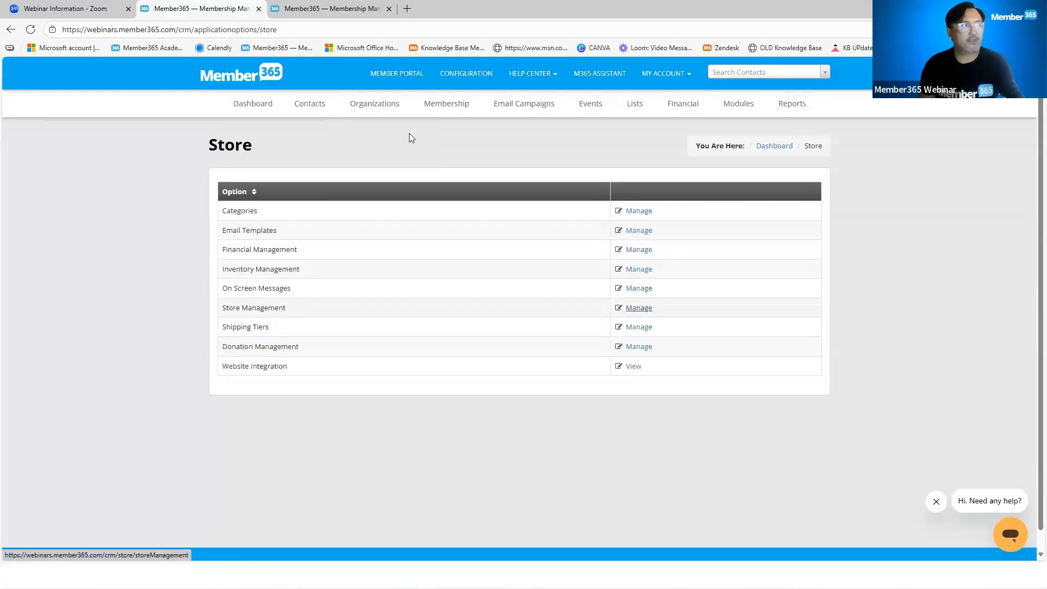
{"action": "left_click", "coordinate": [327, 9]}
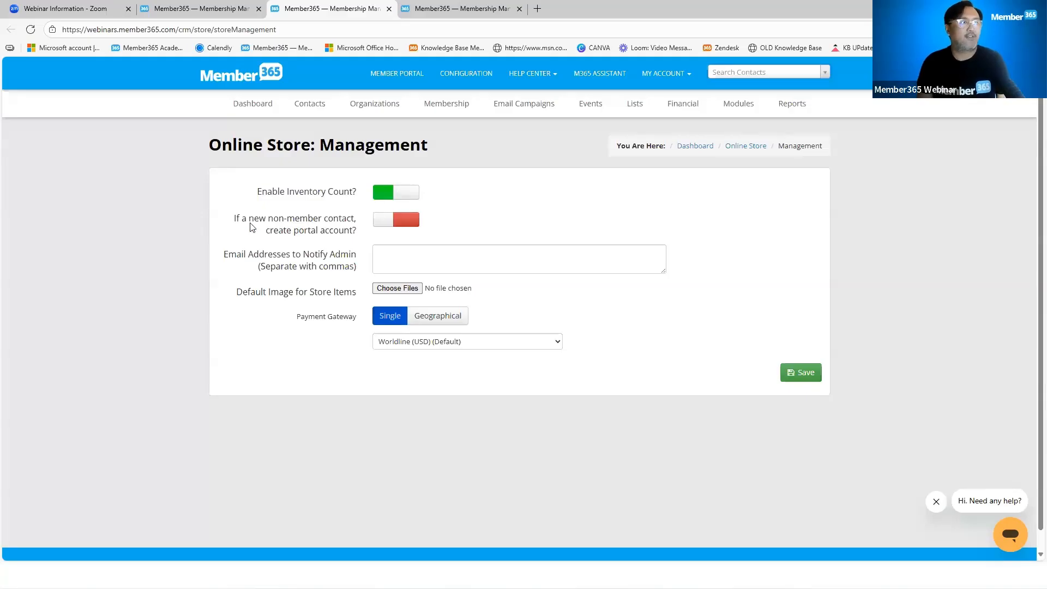
{"action": "left_click_drag", "start_coordinate": [235, 220], "coordinate": [354, 234]}
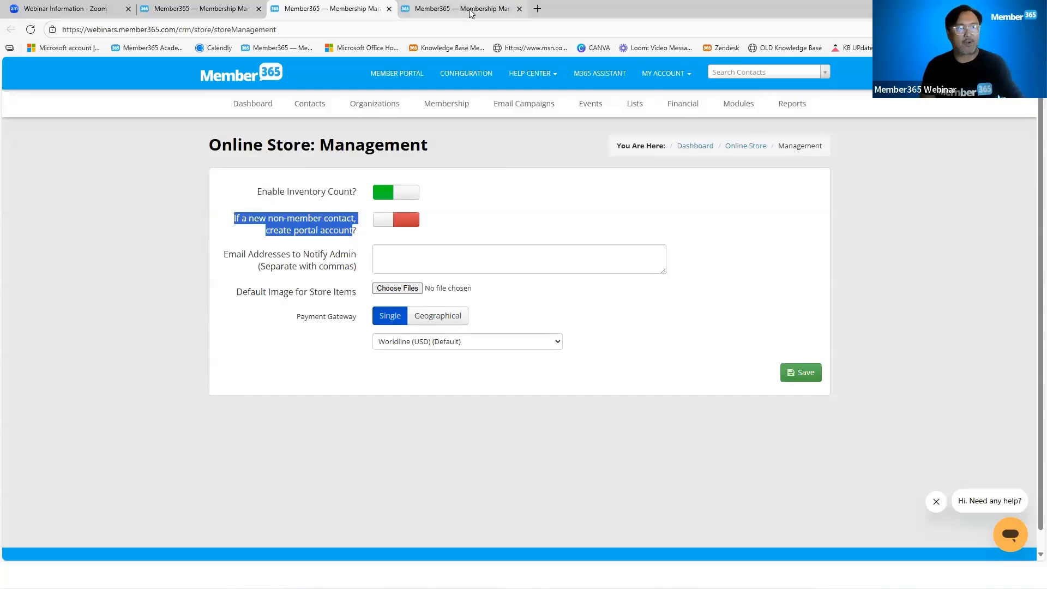
Switch to the dashboard's browser tab and open the Member Portal module's settings
{"action": "mouse_move", "coordinate": [469, 11]}
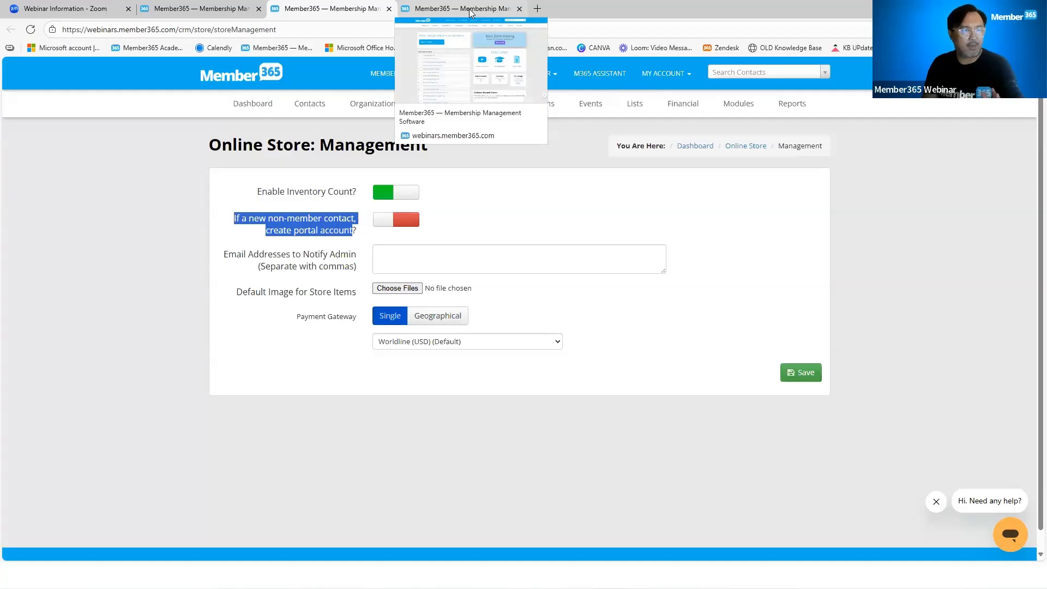
{"action": "left_click", "coordinate": [469, 9]}
{"action": "mouse_move", "coordinate": [746, 109]}
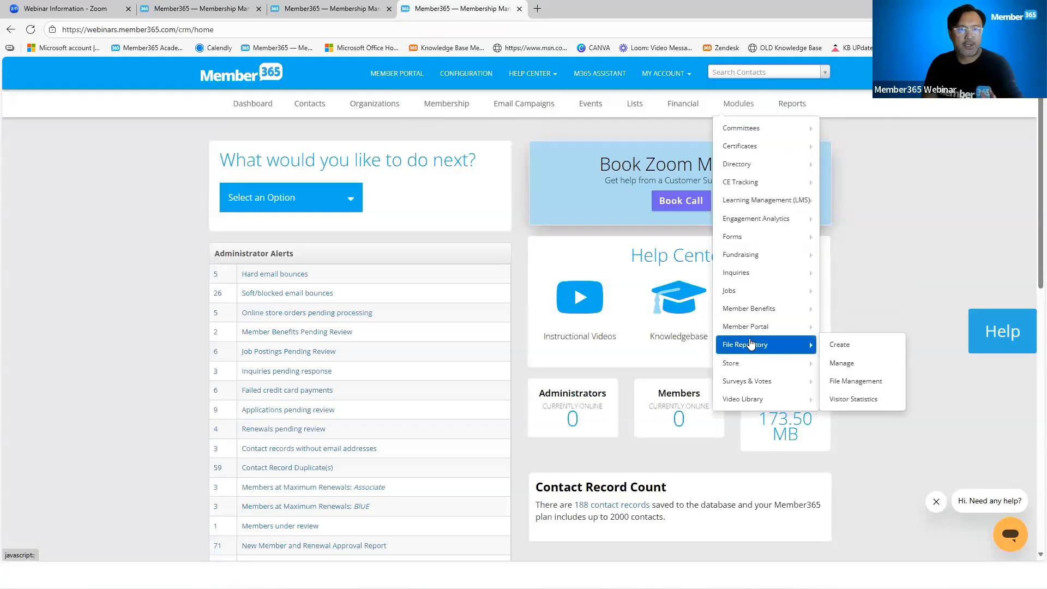
{"action": "mouse_move", "coordinate": [748, 330]}
{"action": "left_click", "coordinate": [842, 327]}
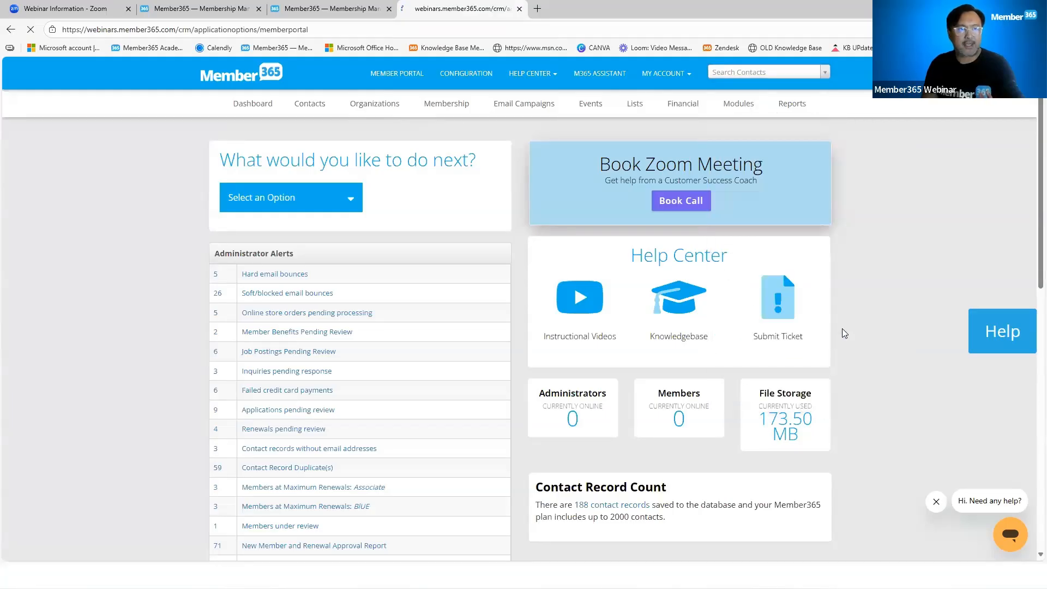
Open the non-member access rights under Member Portal Permissions and review the portal login and Show Store options
{"action": "scroll", "coordinate": [498, 384], "scroll_direction": "down", "scroll_amount": 3}
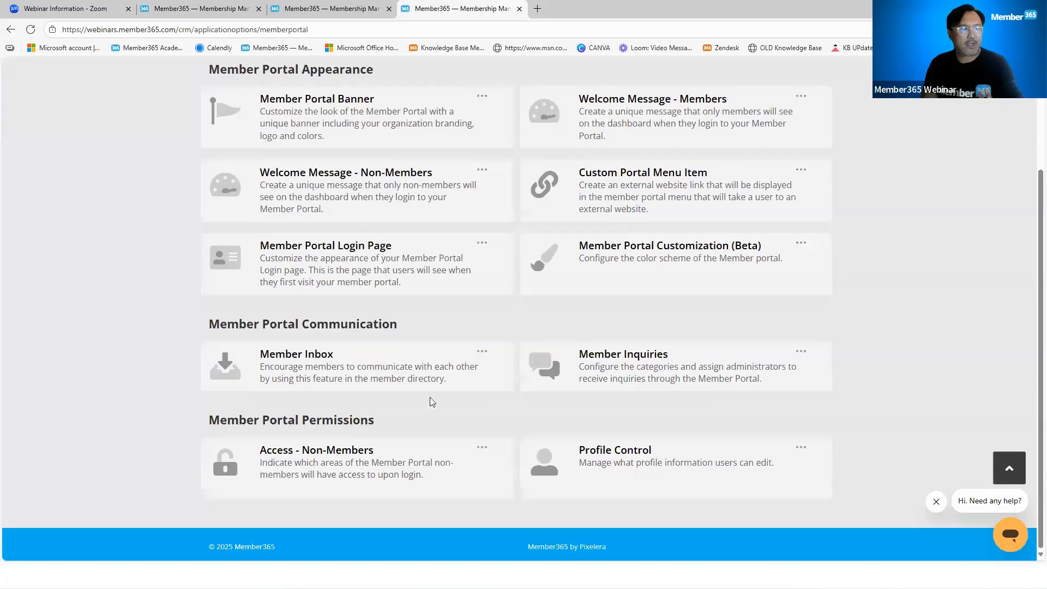
{"action": "left_click_drag", "start_coordinate": [375, 421], "coordinate": [209, 423]}
{"action": "left_click_drag", "start_coordinate": [382, 450], "coordinate": [272, 450]}
{"action": "left_click", "coordinate": [481, 448]}
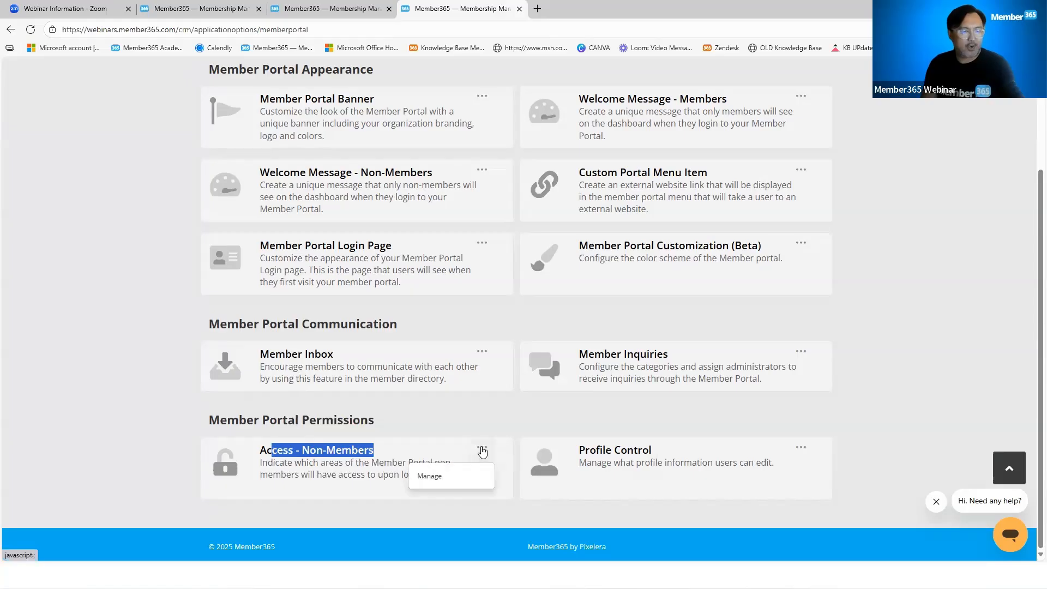
{"action": "left_click", "coordinate": [470, 474]}
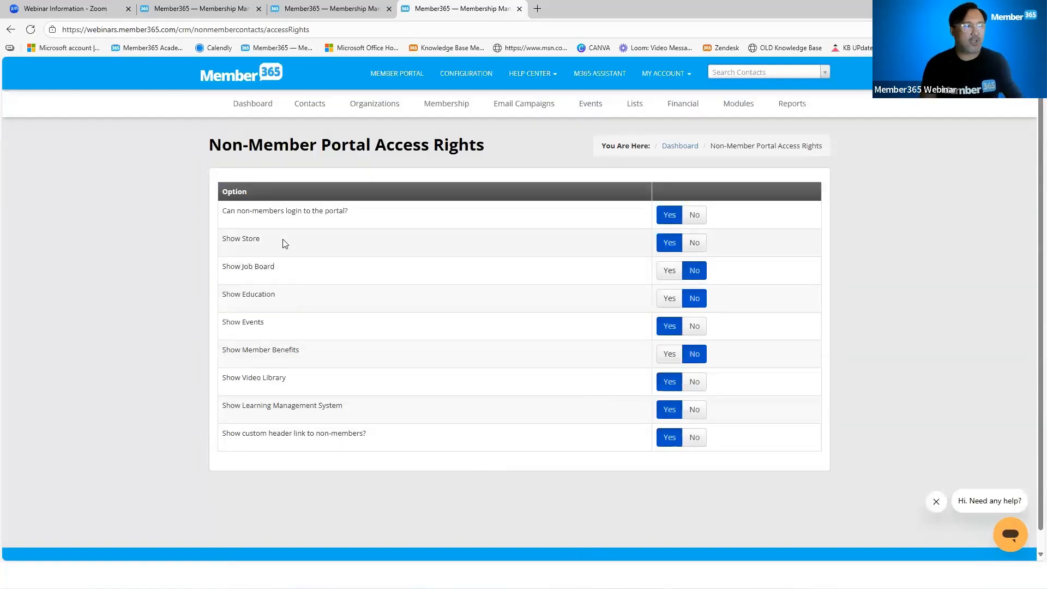
{"action": "left_click_drag", "start_coordinate": [363, 215], "coordinate": [223, 212]}
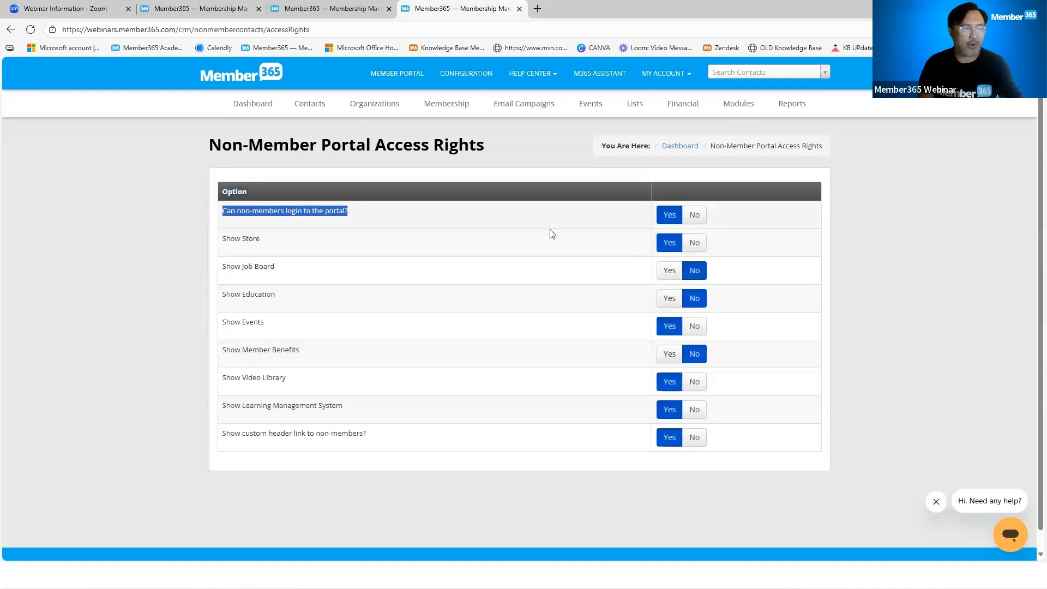
{"action": "left_click_drag", "start_coordinate": [266, 240], "coordinate": [223, 245]}
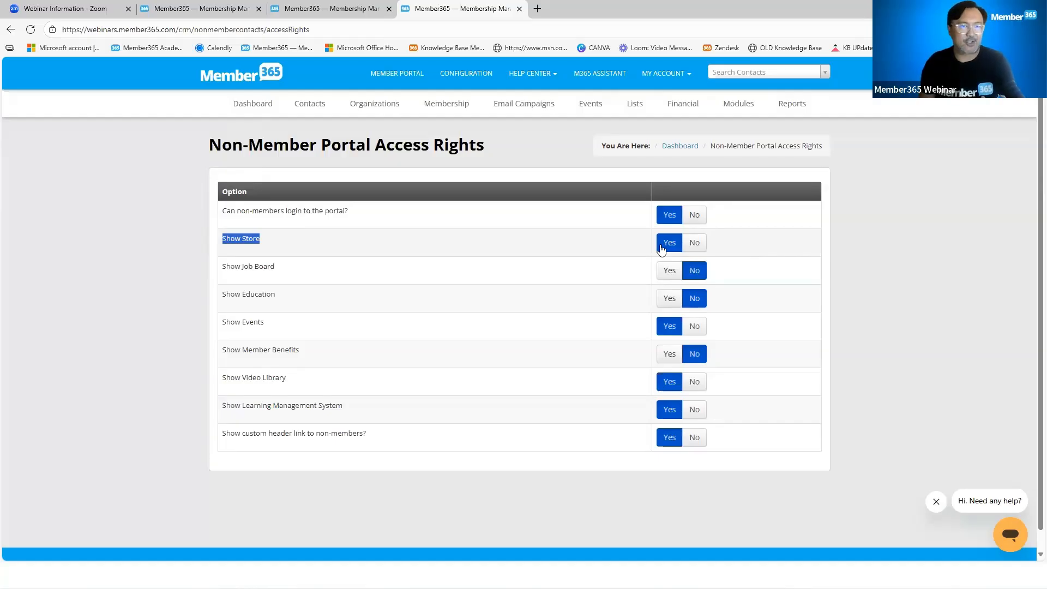
Return to the Store Management settings, review the admin notification emails and default item image, and close that tab without saving
{"action": "left_click", "coordinate": [361, 15]}
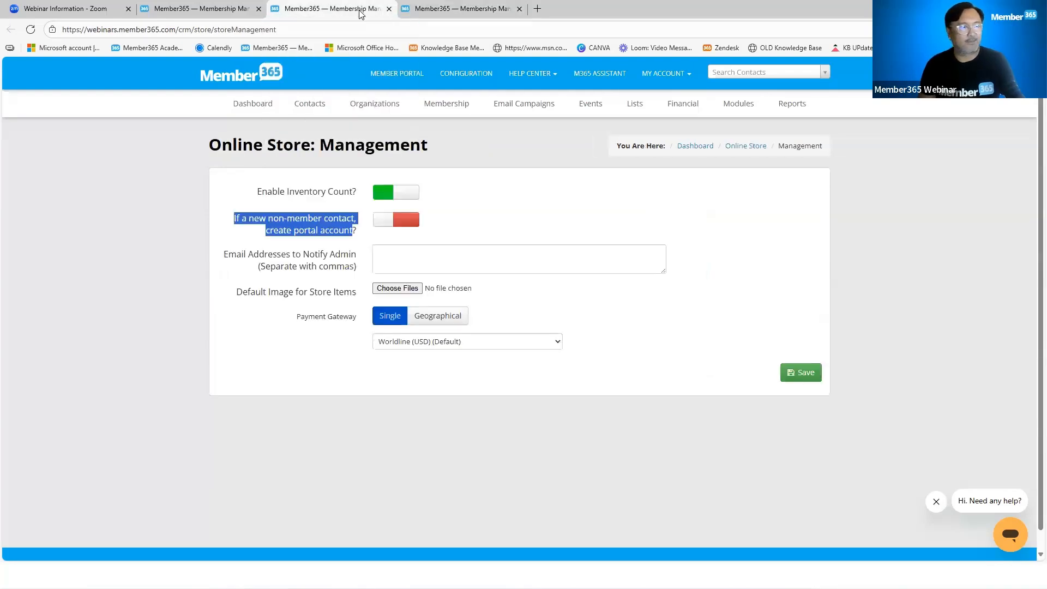
{"action": "left_click", "coordinate": [469, 258]}
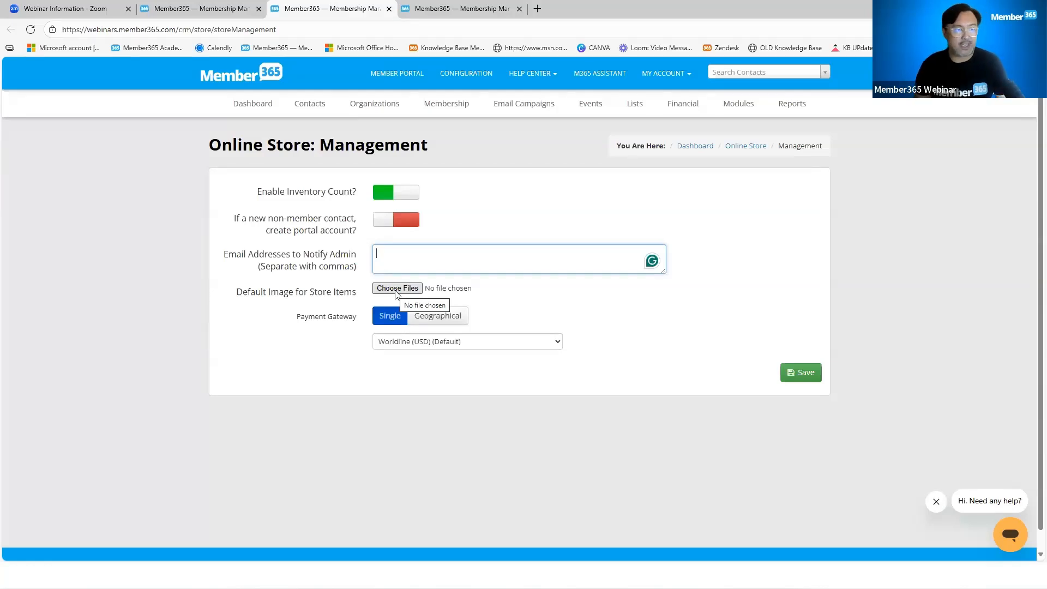
{"action": "left_click_drag", "start_coordinate": [237, 295], "coordinate": [355, 300]}
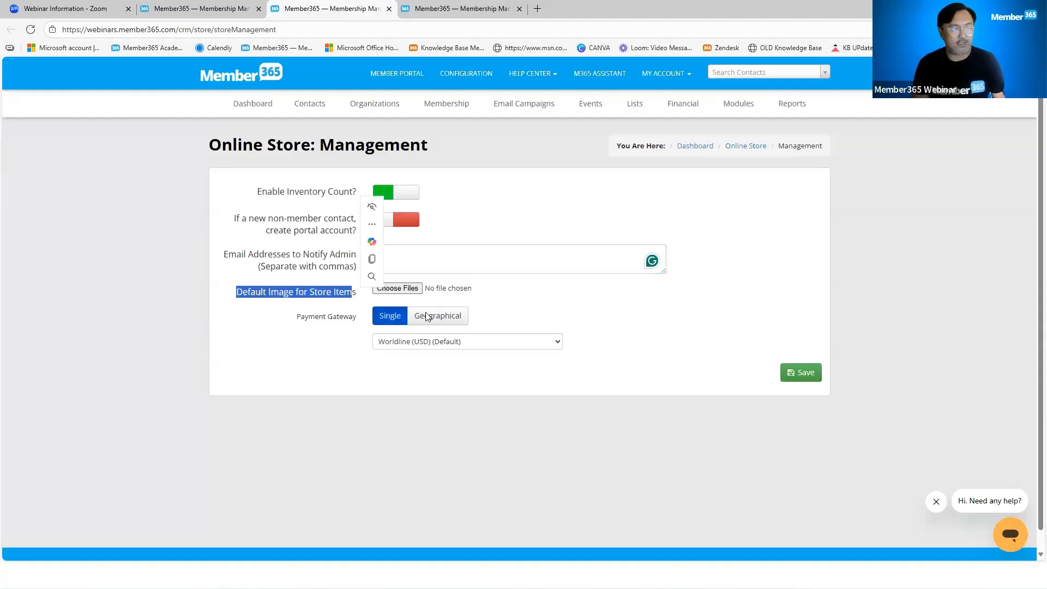
{"action": "left_click", "coordinate": [647, 325]}
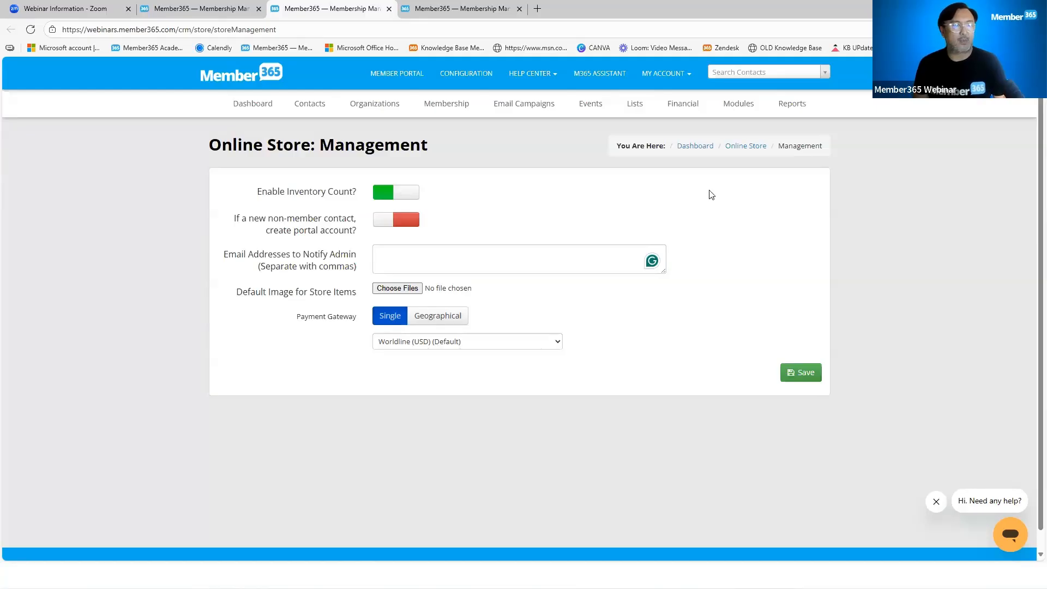
{"action": "left_click", "coordinate": [388, 9]}
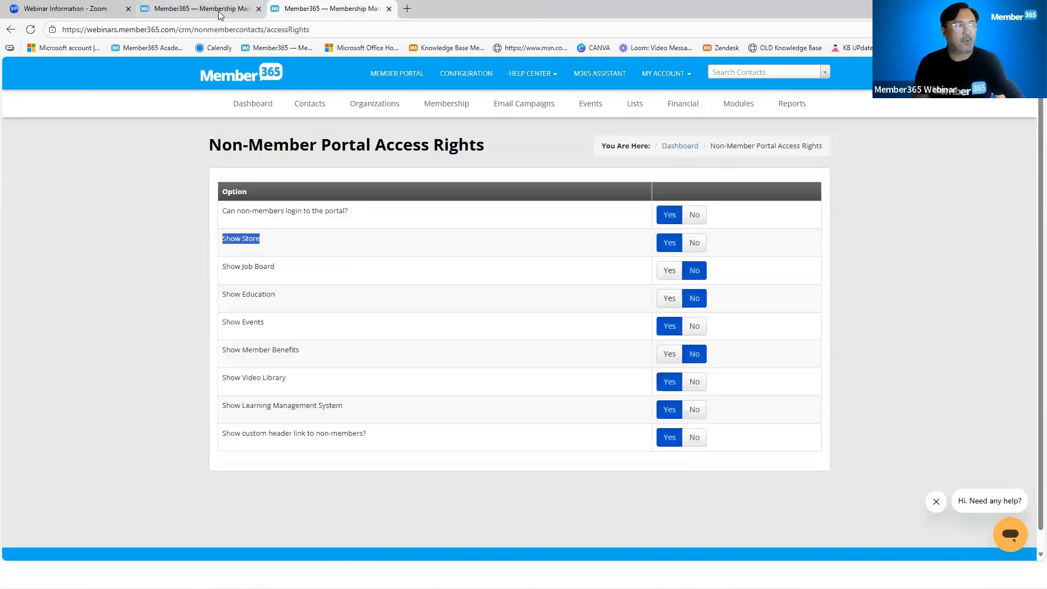
Return to the Store settings list and open the Shipping Tiers page in a separate browser tab
{"action": "left_click", "coordinate": [217, 11]}
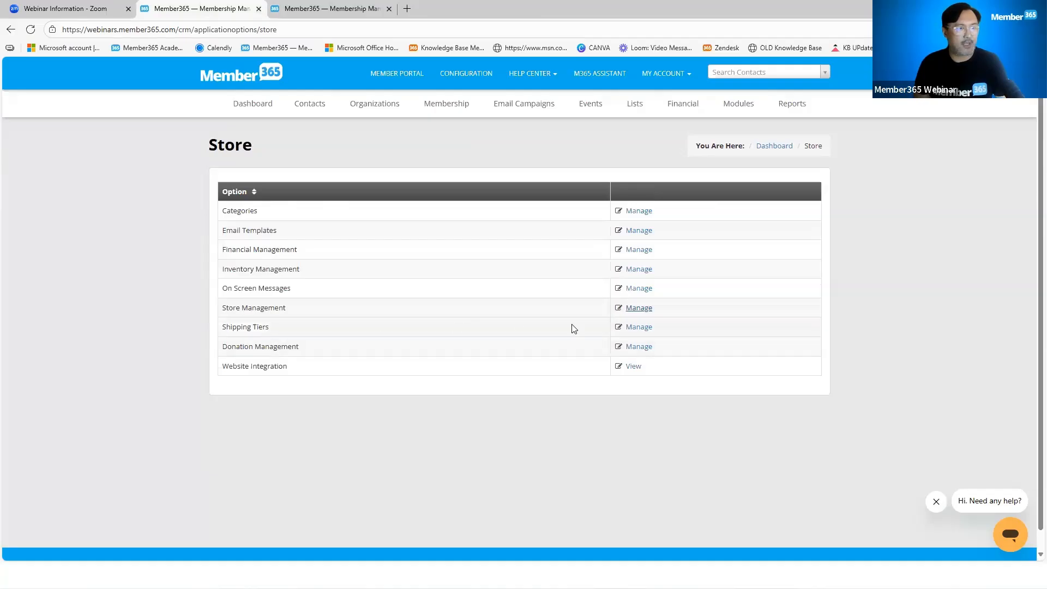
{"action": "right_click", "coordinate": [638, 330]}
{"action": "left_click", "coordinate": [654, 334]}
{"action": "left_click", "coordinate": [326, 10]}
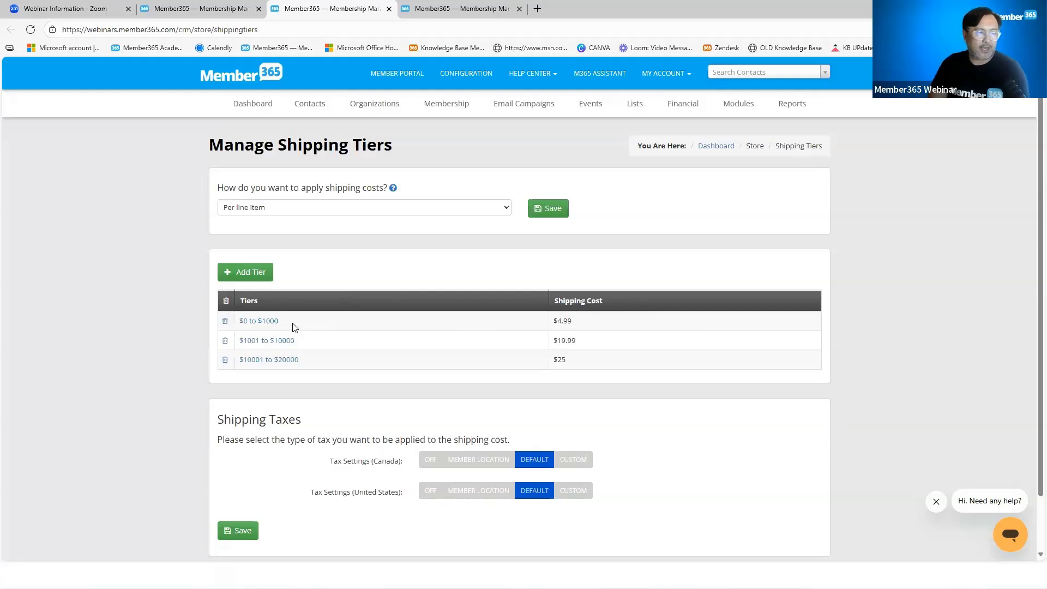
Review the price tiers, their shipping costs and the Shipping Taxes section, and close the Shipping Tiers tab
{"action": "left_click_drag", "start_coordinate": [278, 323], "coordinate": [252, 322]}
{"action": "left_click", "coordinate": [367, 332]}
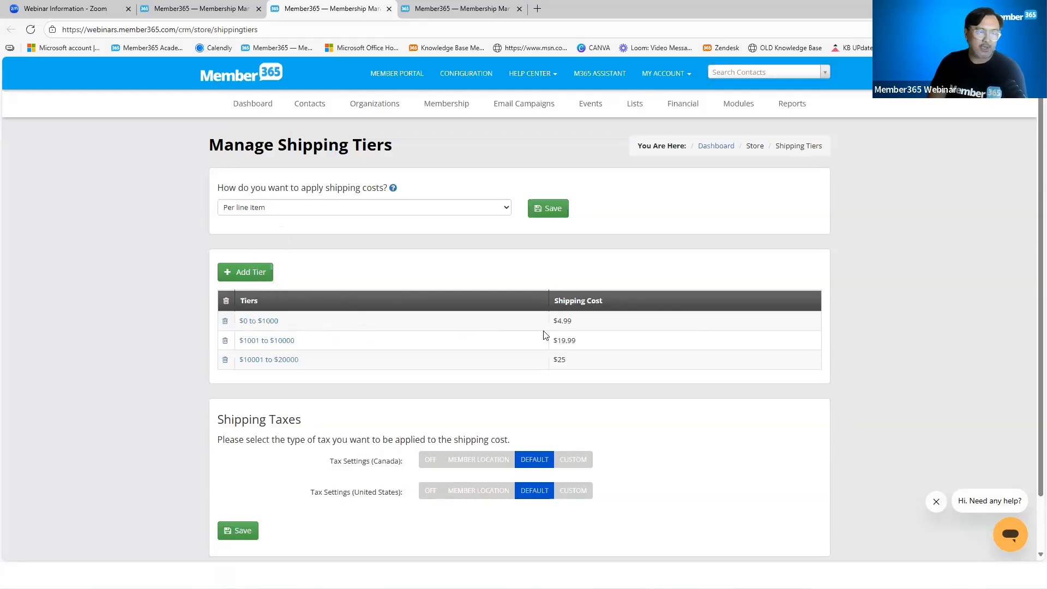
{"action": "left_click_drag", "start_coordinate": [573, 322], "coordinate": [551, 322]}
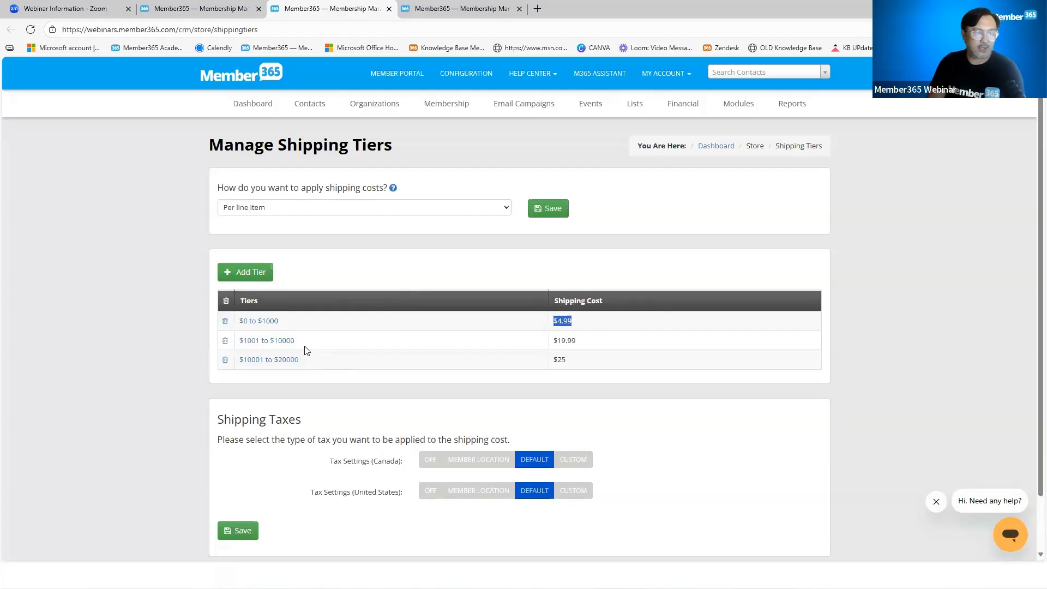
{"action": "left_click_drag", "start_coordinate": [579, 342], "coordinate": [553, 344]}
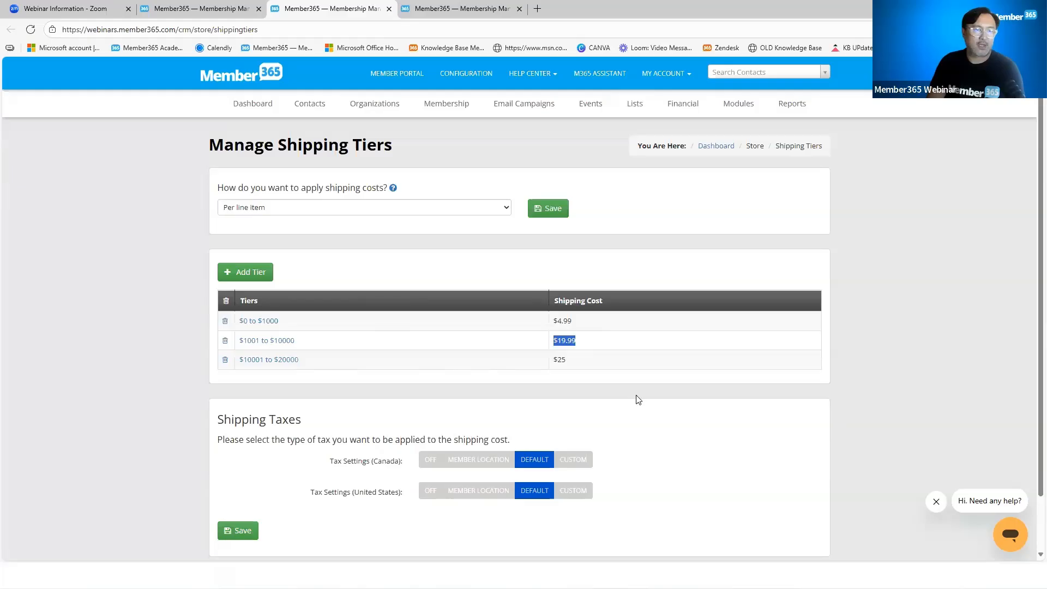
{"action": "left_click", "coordinate": [256, 424]}
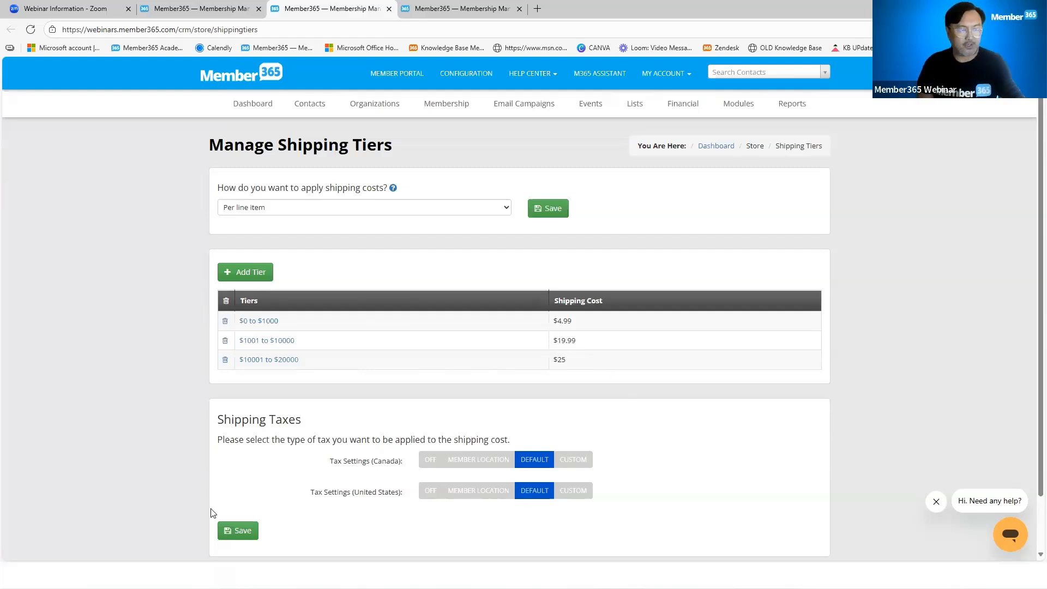
{"action": "left_click", "coordinate": [389, 9]}
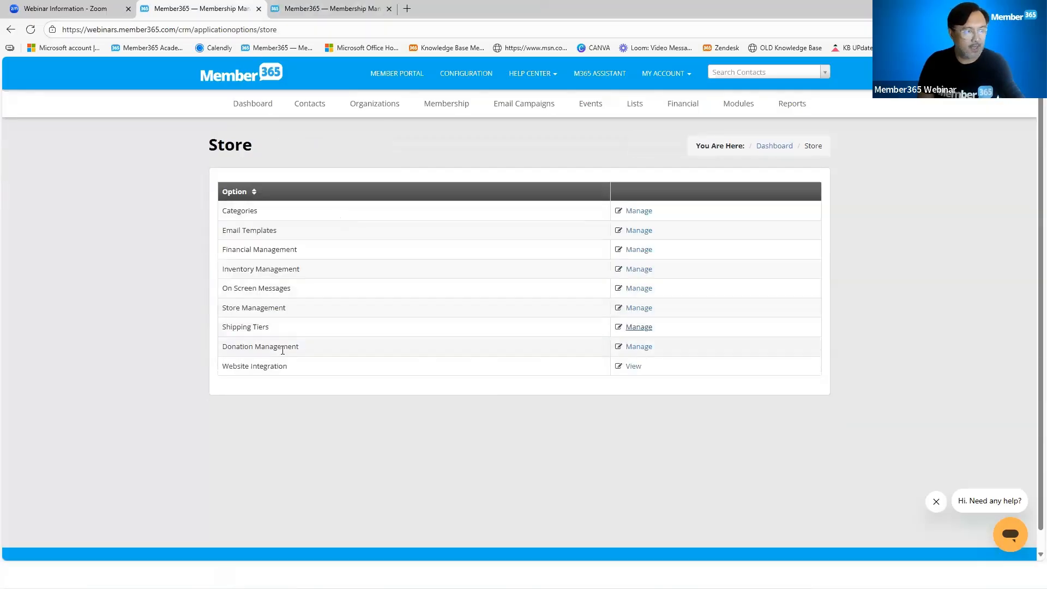
View the store's Donation Management setting for enabling donations in a separate browser tab, and close that tab without changing it
{"action": "right_click", "coordinate": [643, 347]}
{"action": "left_click", "coordinate": [668, 357]}
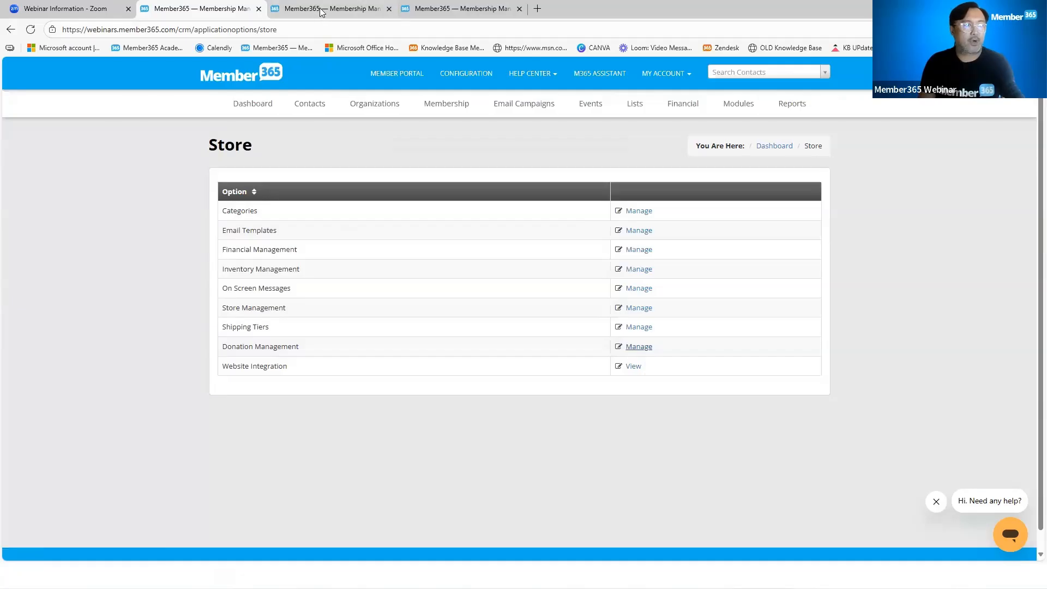
{"action": "left_click", "coordinate": [322, 10]}
{"action": "left_click", "coordinate": [758, 112]}
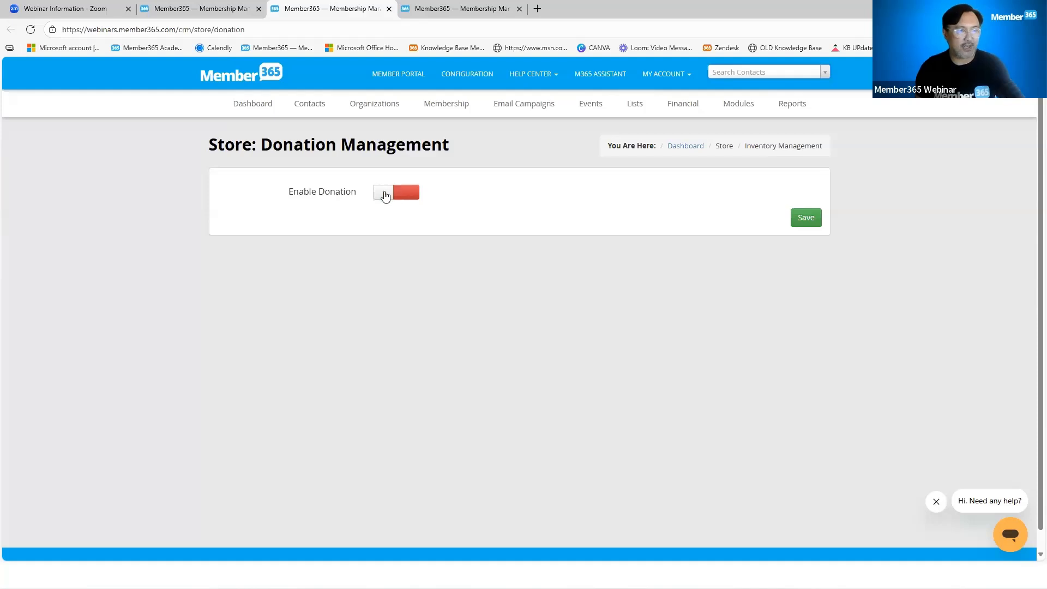
{"action": "left_click", "coordinate": [388, 9]}
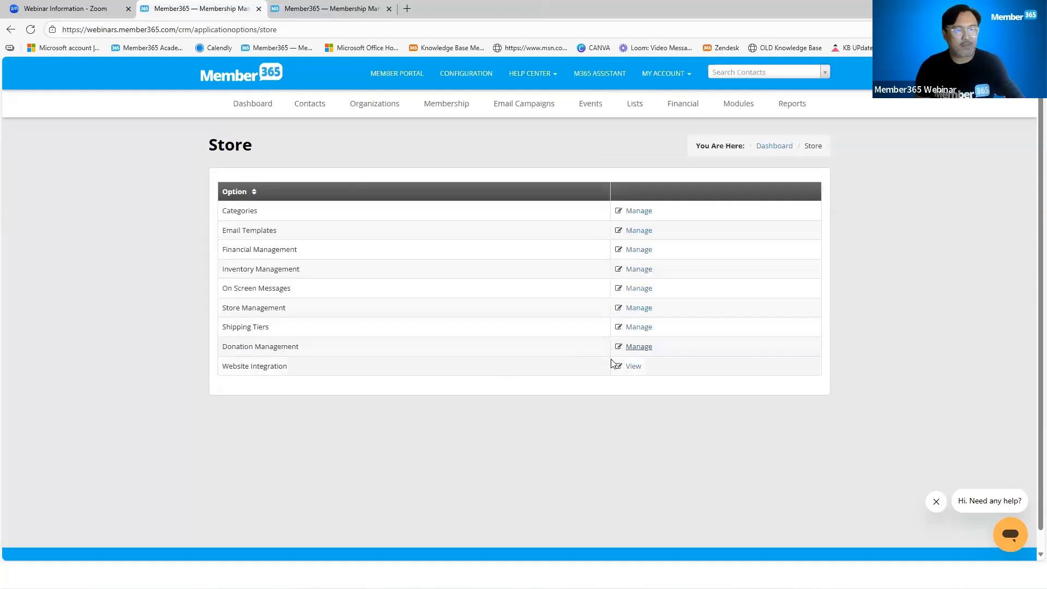
Copy the English Website Integration code for the online store to the clipboard and close the code dialog
{"action": "left_click", "coordinate": [631, 367]}
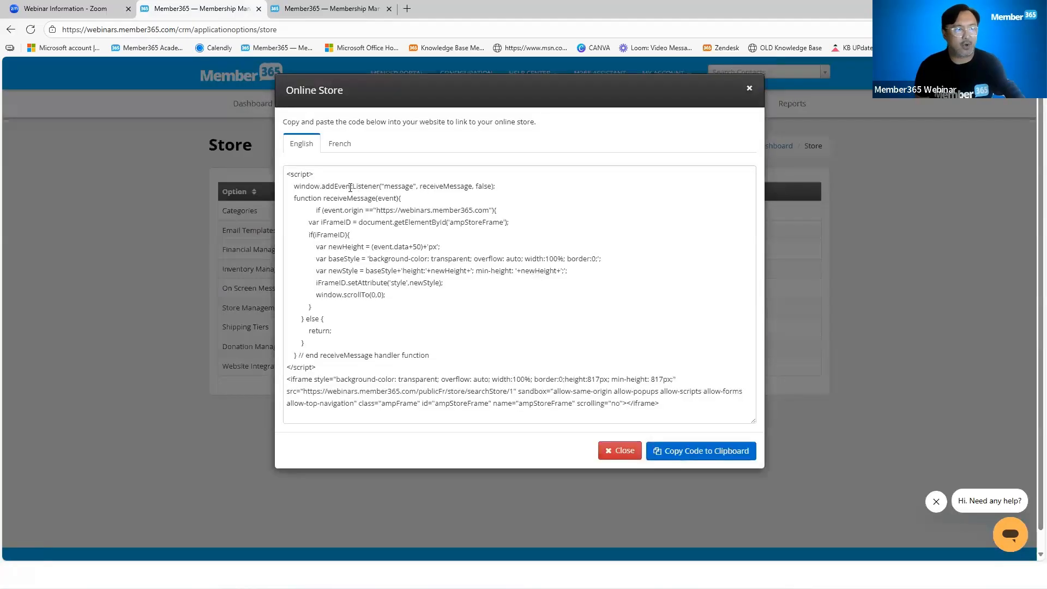
{"action": "left_click", "coordinate": [702, 450]}
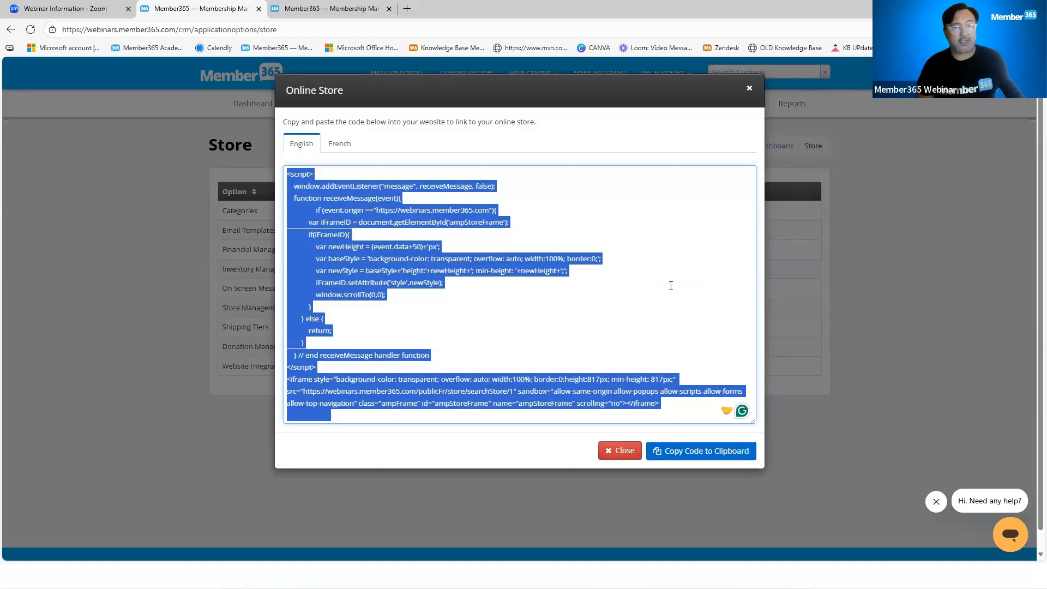
{"action": "left_click", "coordinate": [749, 89]}
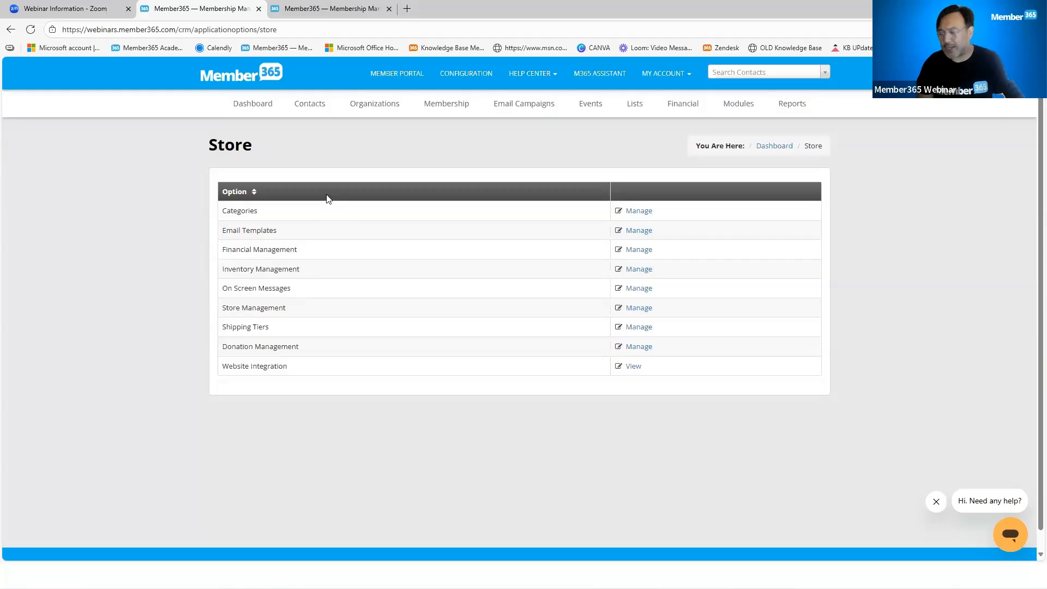
Open the form for creating a new store product and go over its English product name and description fields
{"action": "left_click", "coordinate": [739, 106]}
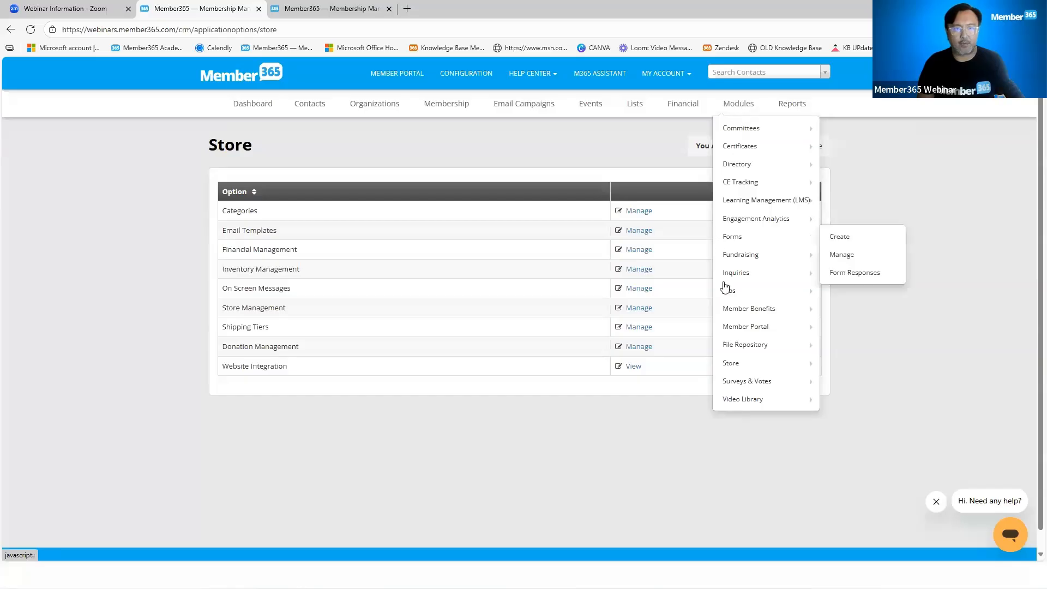
{"action": "mouse_move", "coordinate": [739, 362]}
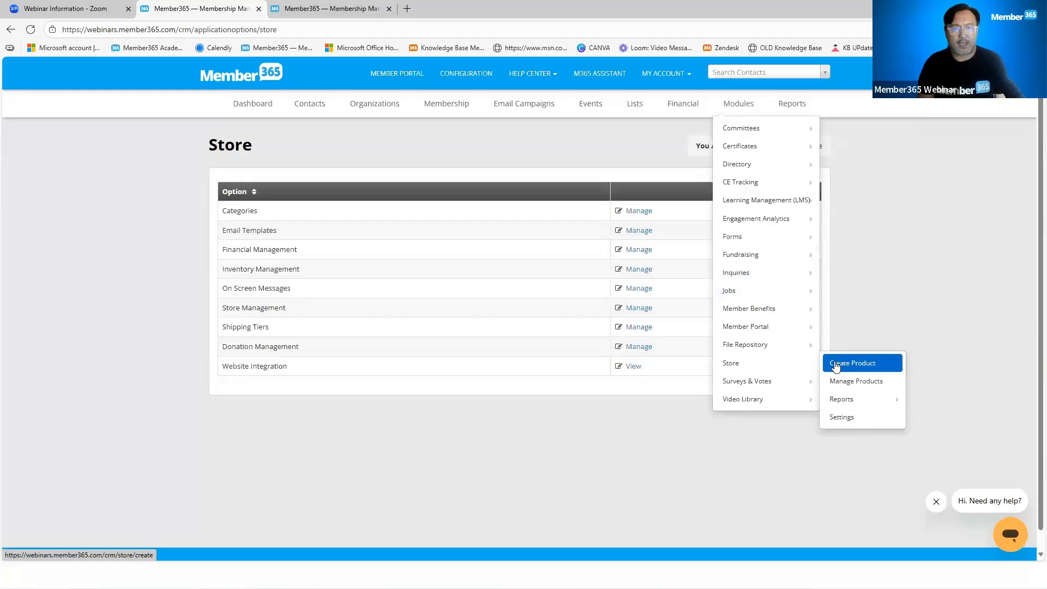
{"action": "left_click", "coordinate": [836, 363]}
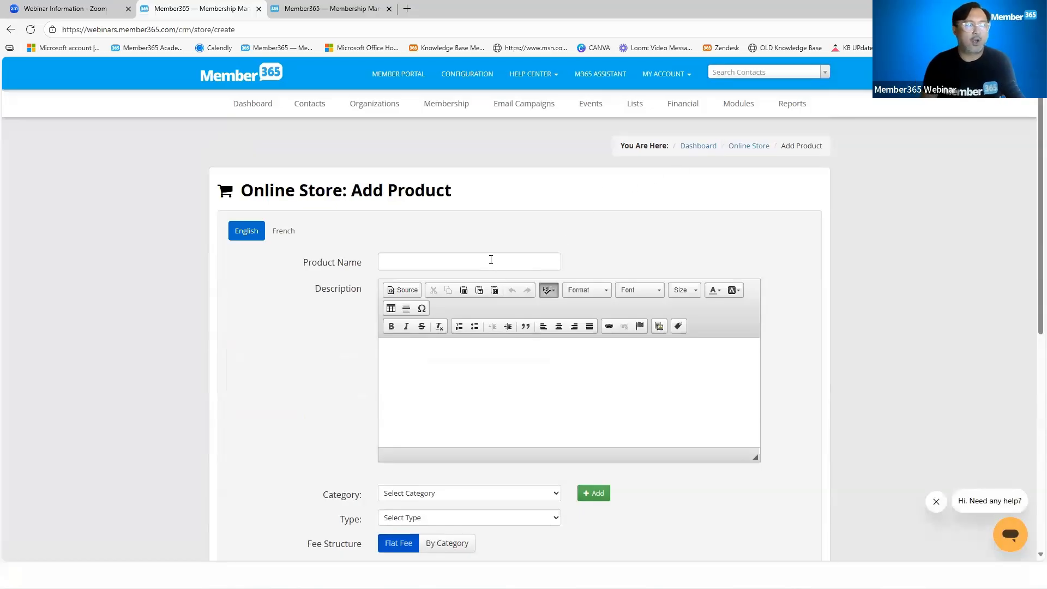
{"action": "left_click", "coordinate": [490, 259]}
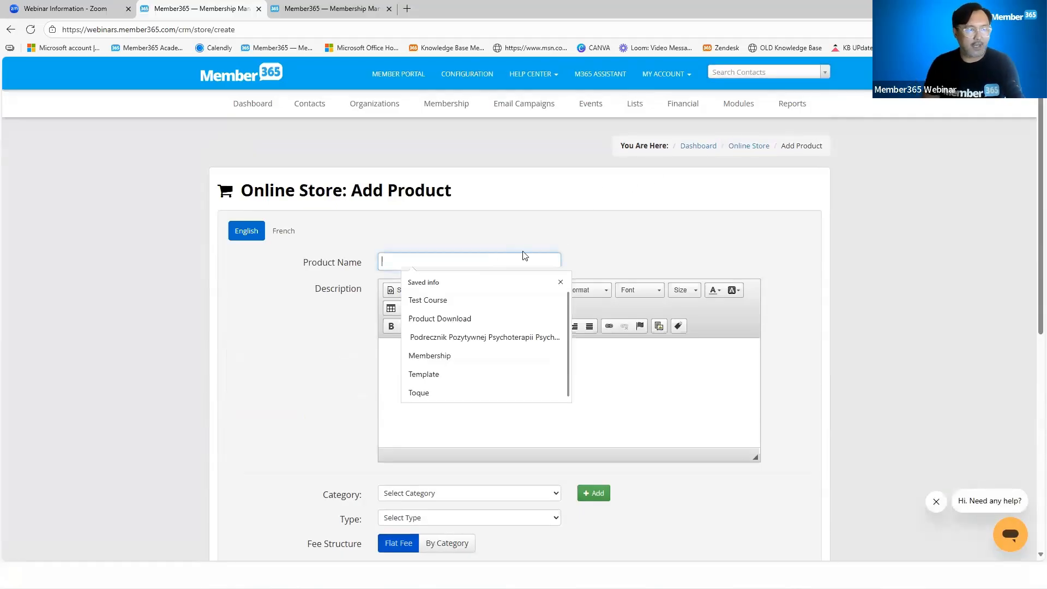
{"action": "scroll", "coordinate": [520, 254], "scroll_direction": "down", "scroll_amount": 2}
{"action": "left_click", "coordinate": [465, 264]}
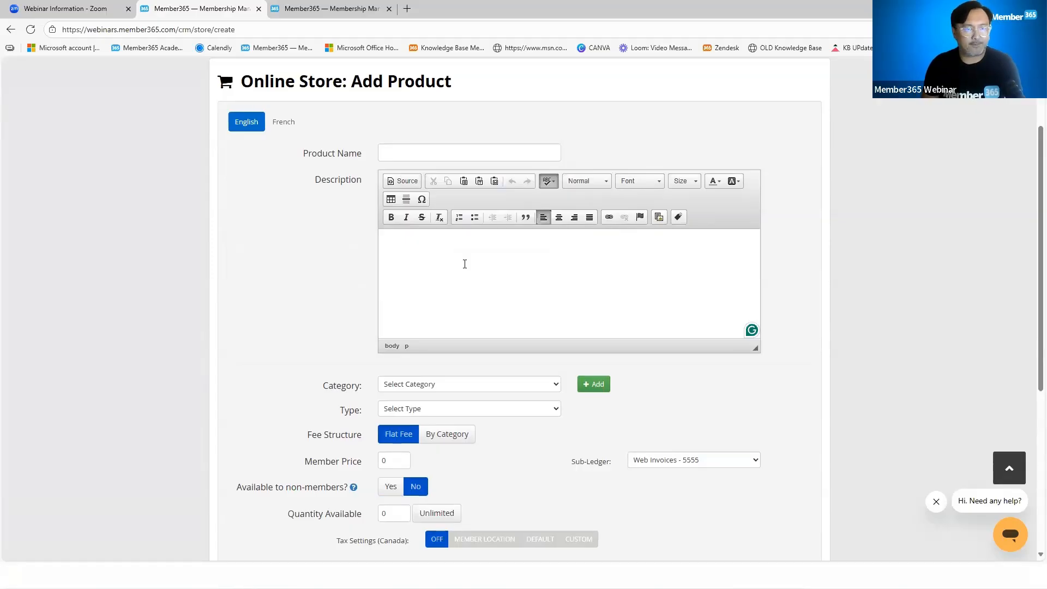
Set the new product's category to Publications and its type to Standard product
{"action": "scroll", "coordinate": [481, 275], "scroll_direction": "down", "scroll_amount": 2}
{"action": "left_click", "coordinate": [458, 278]}
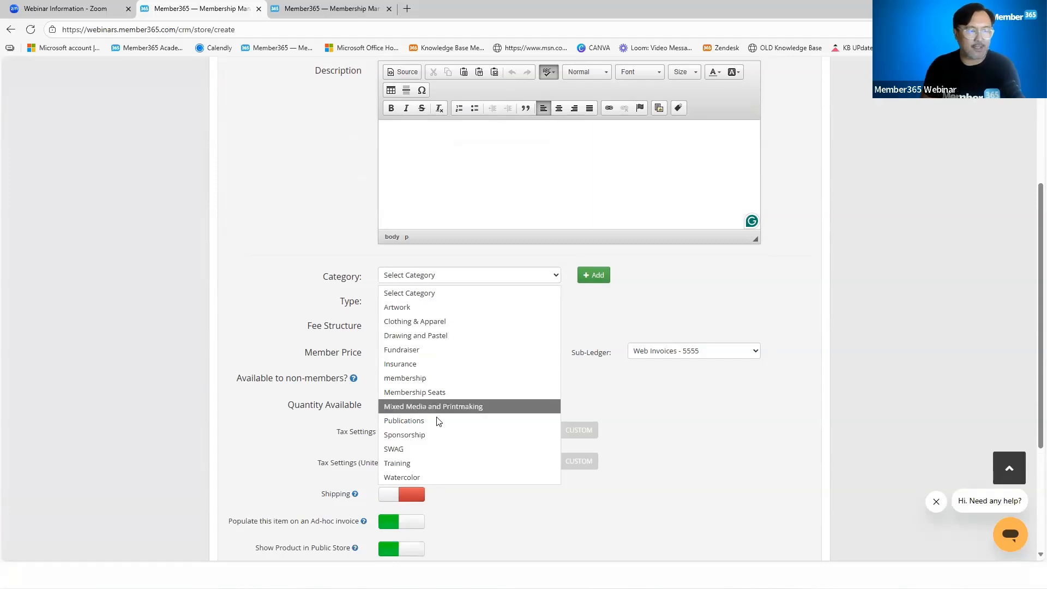
{"action": "left_click", "coordinate": [552, 419]}
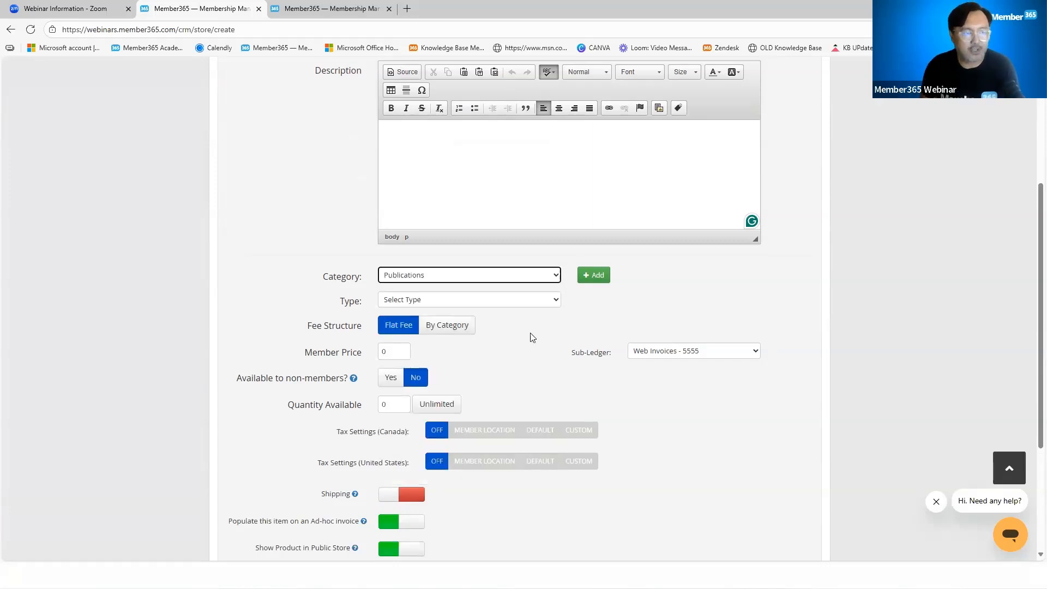
{"action": "left_click", "coordinate": [468, 303]}
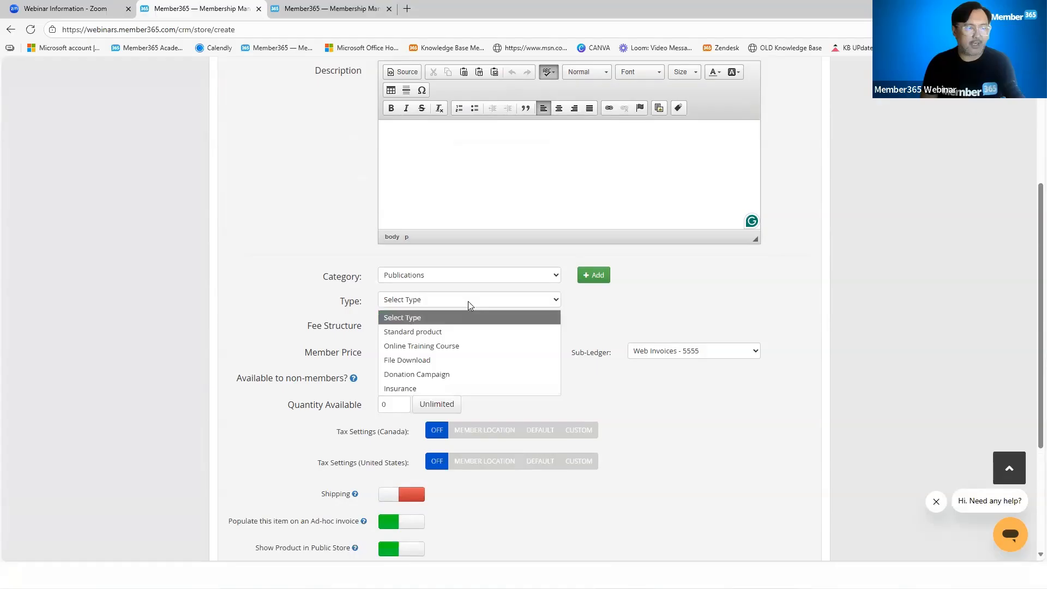
{"action": "left_click", "coordinate": [463, 332]}
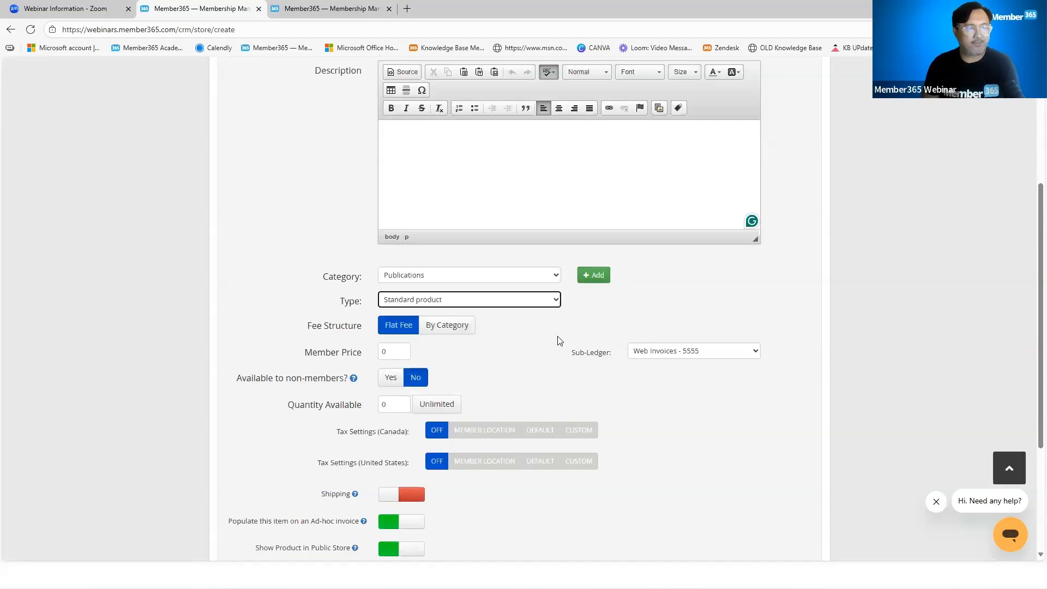
Try the By Category fee structure by enabling Associate membership categories for pricing, and switch the product back to Flat Fee
{"action": "scroll", "coordinate": [530, 373], "scroll_direction": "down", "scroll_amount": 2}
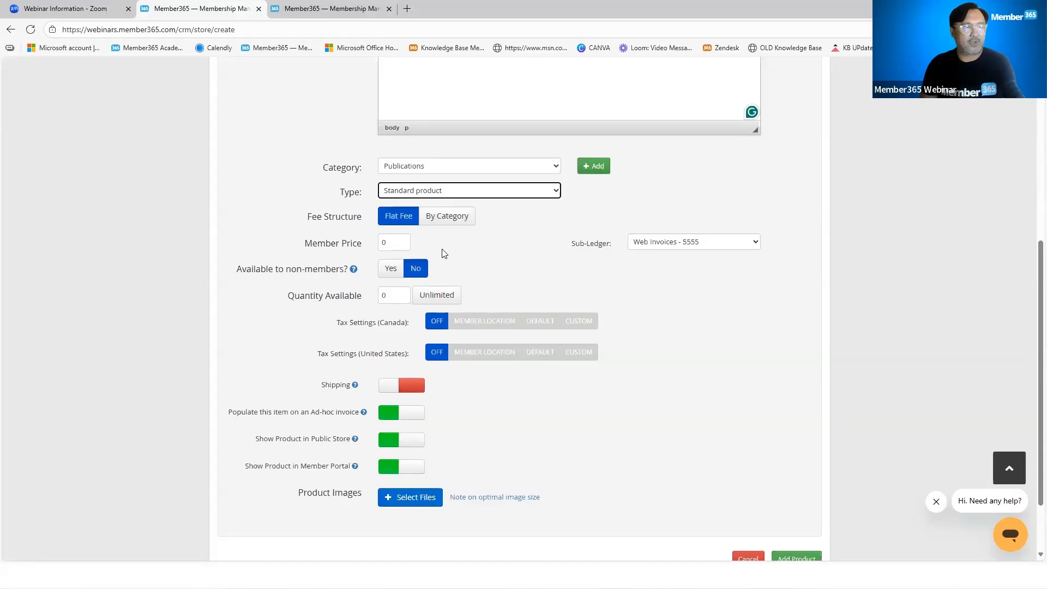
{"action": "double_click", "coordinate": [389, 241]}
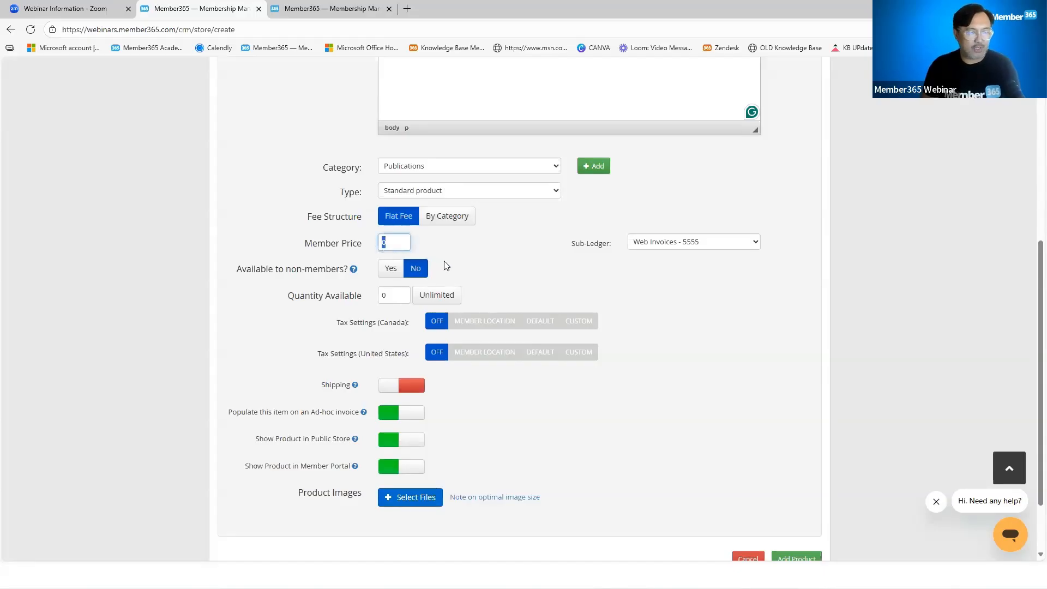
{"action": "left_click", "coordinate": [450, 218]}
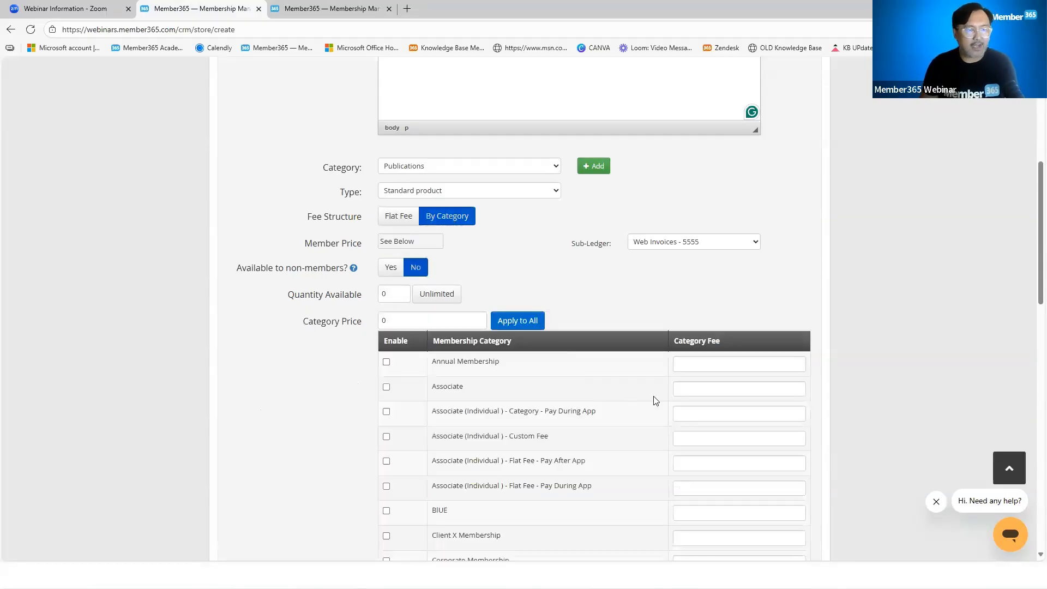
{"action": "left_click", "coordinate": [386, 387]}
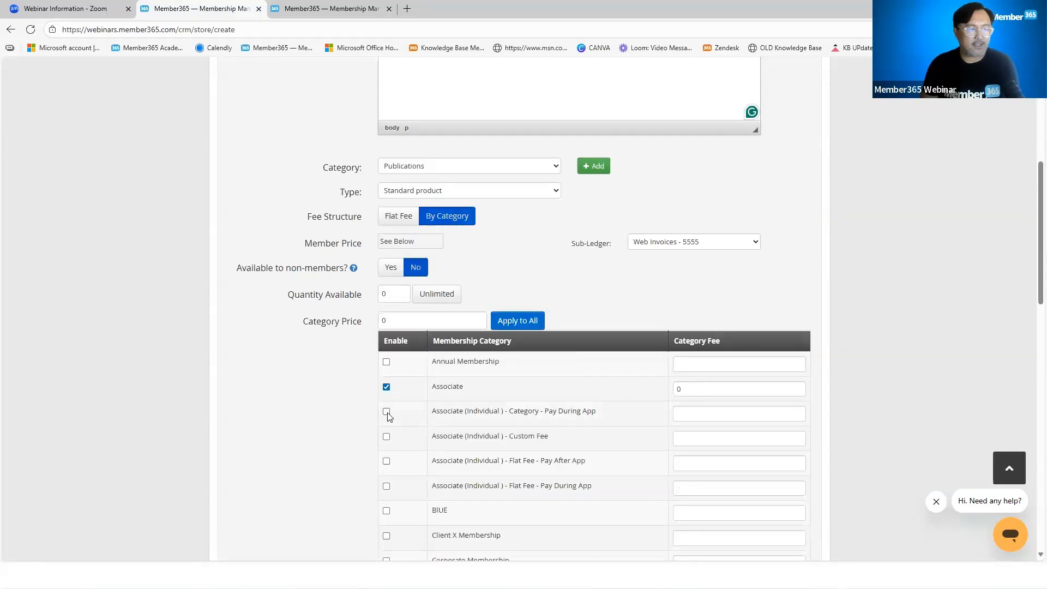
{"action": "left_click", "coordinate": [386, 412]}
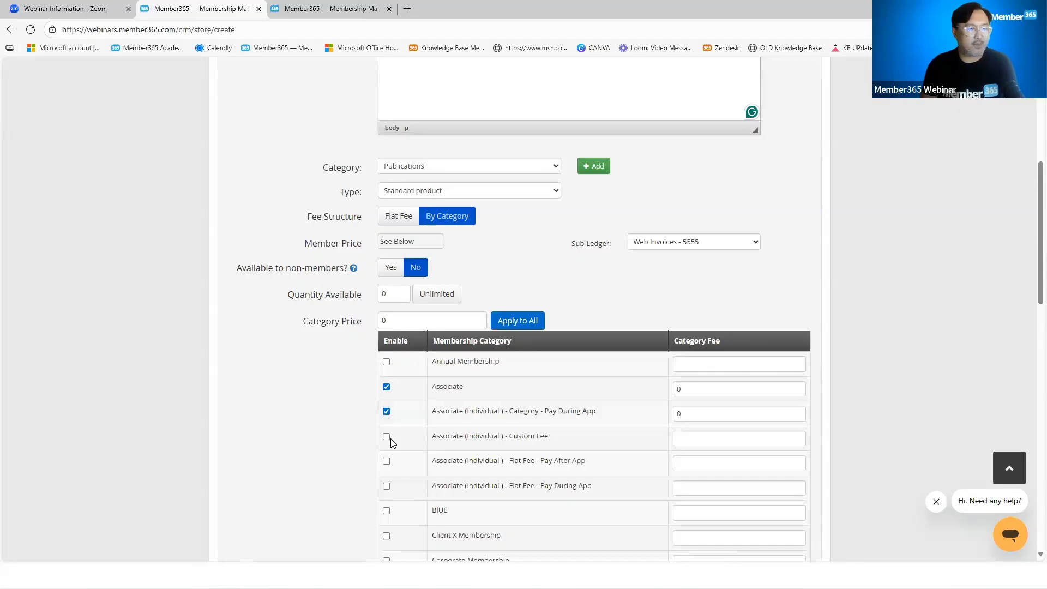
{"action": "left_click", "coordinate": [386, 412]}
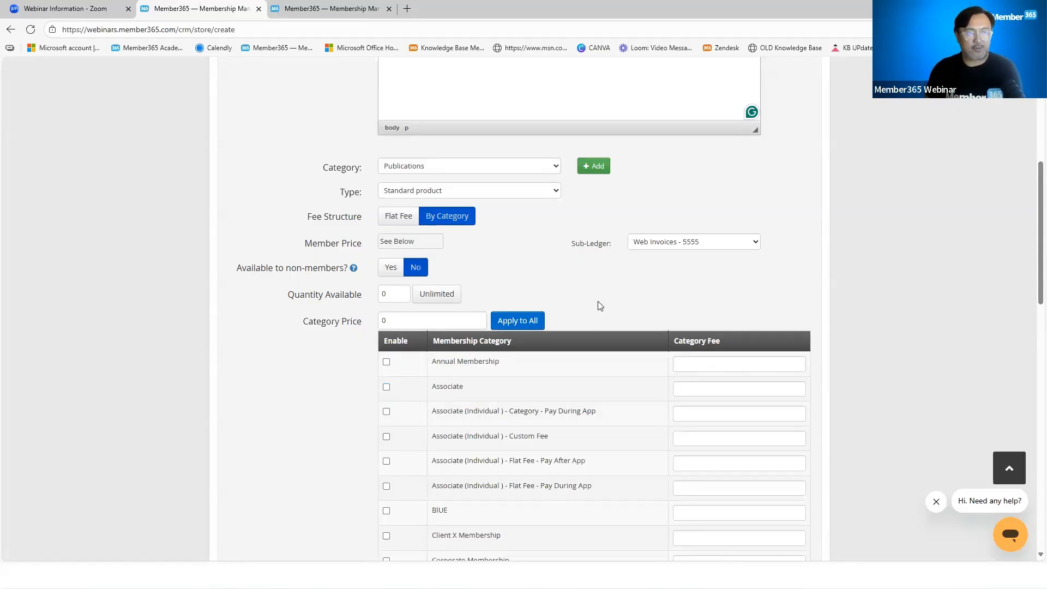
{"action": "left_click", "coordinate": [401, 217]}
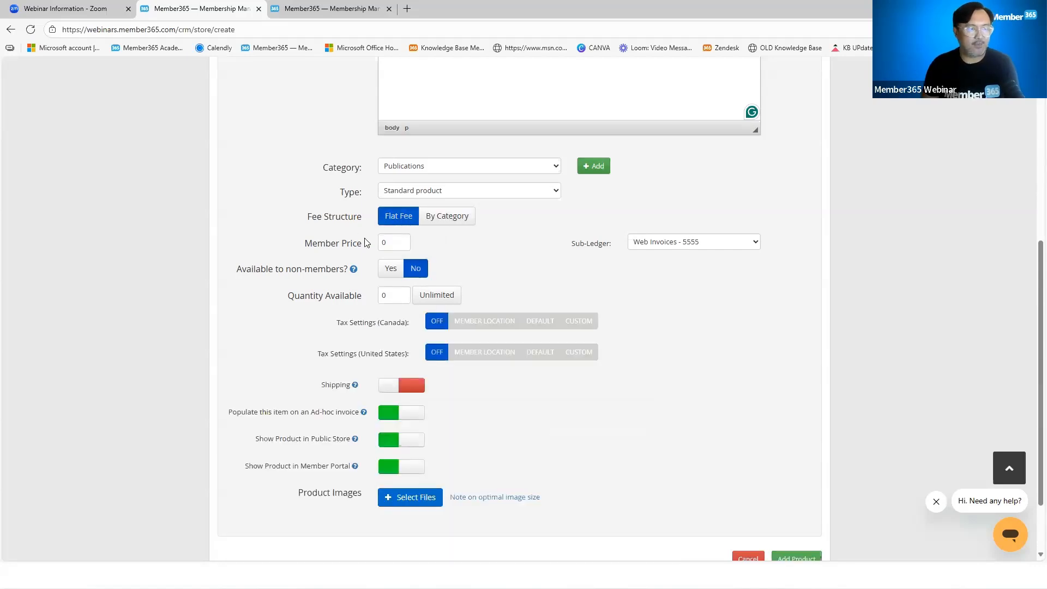
Go over the member price and make the product available to non-members with its own non-member price field
{"action": "left_click", "coordinate": [380, 244]}
{"action": "double_click", "coordinate": [380, 244]}
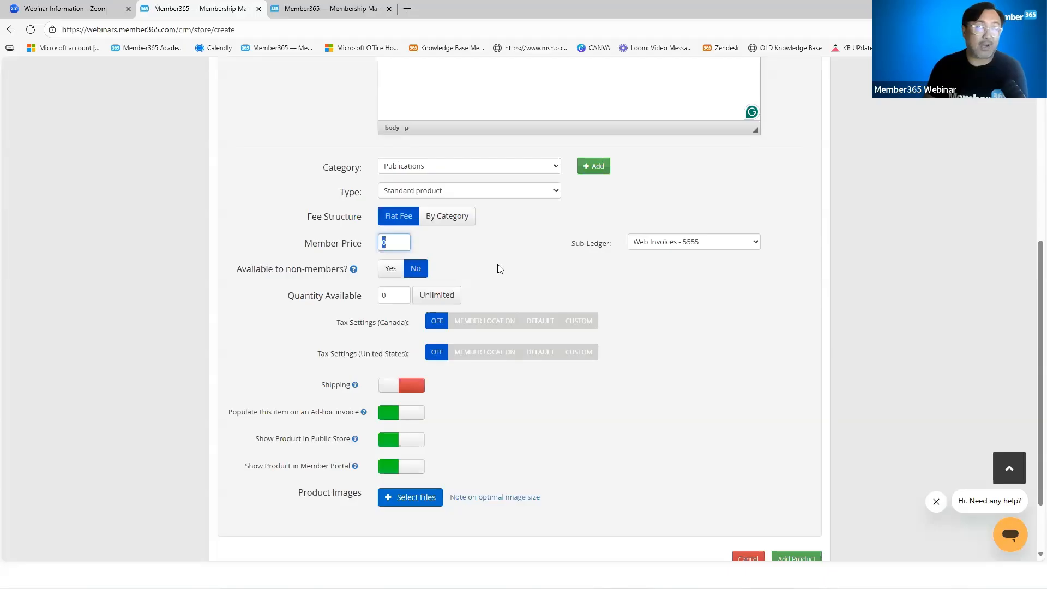
{"action": "left_click", "coordinate": [391, 270]}
{"action": "double_click", "coordinate": [383, 295]}
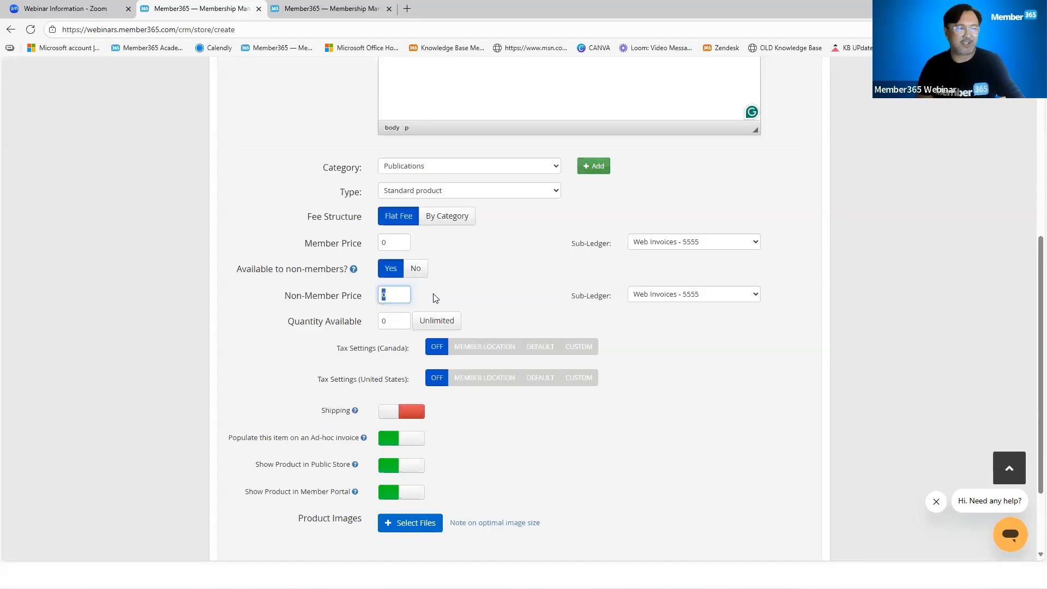
{"action": "left_click", "coordinate": [491, 293]}
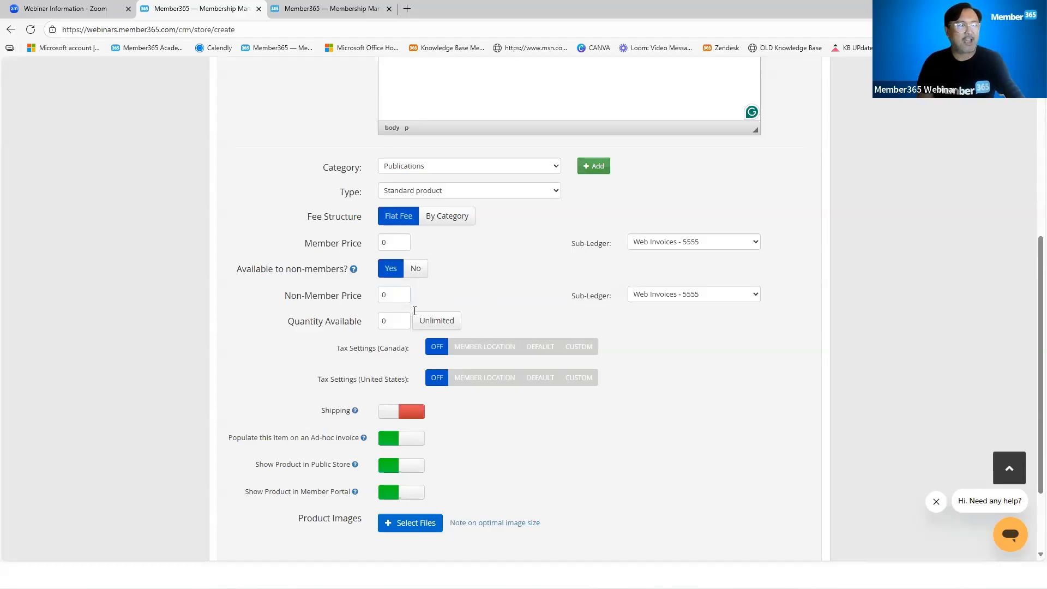
Set the product's available quantity to Unlimited
{"action": "left_click_drag", "start_coordinate": [284, 322], "coordinate": [362, 326]}
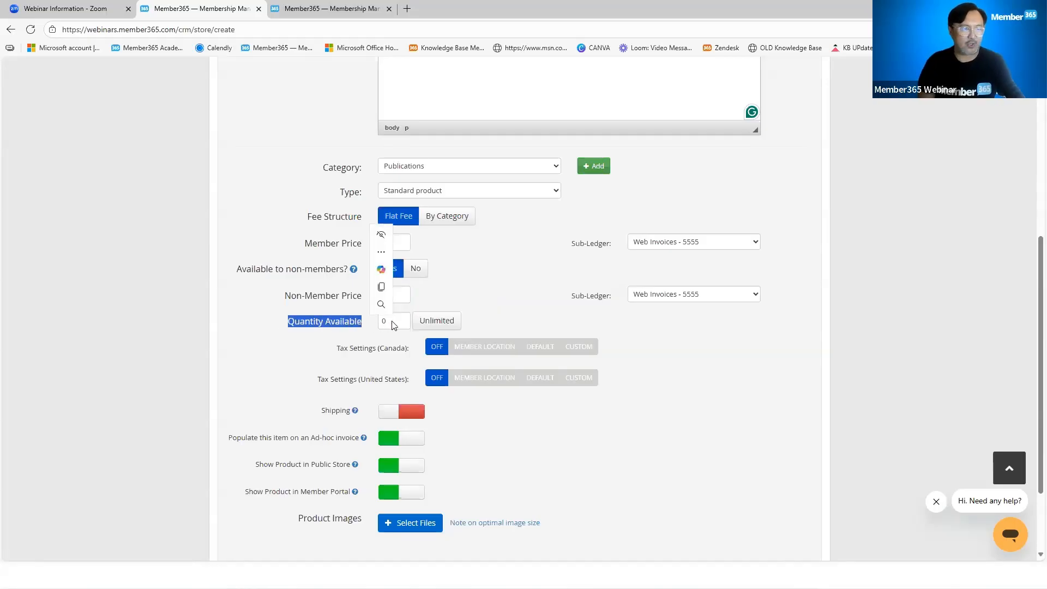
{"action": "left_click", "coordinate": [383, 321]}
{"action": "type", "text": "10"}
{"action": "left_click", "coordinate": [436, 322]}
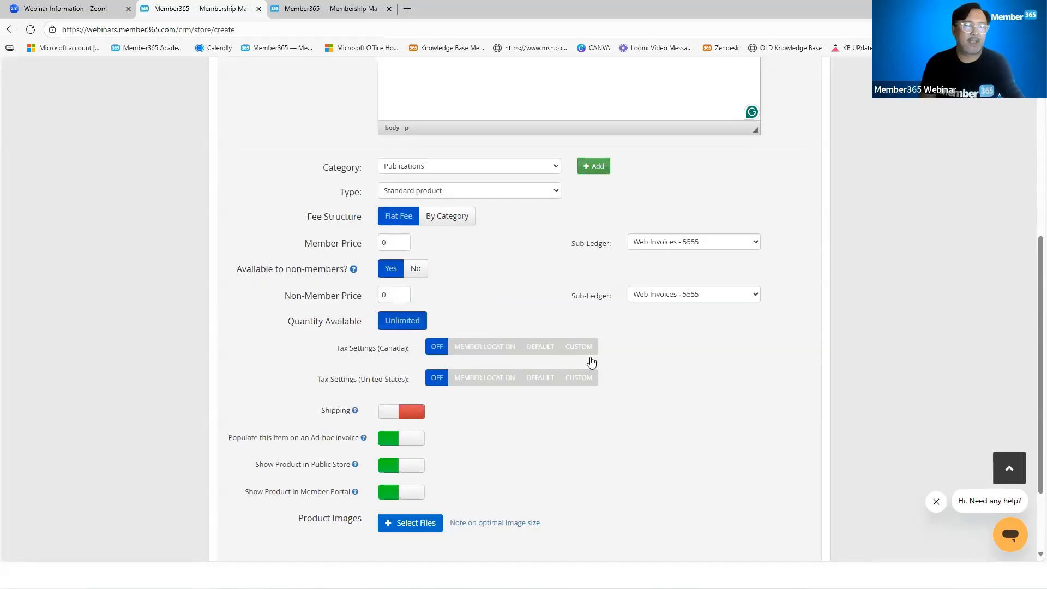
{"action": "left_click", "coordinate": [484, 347]}
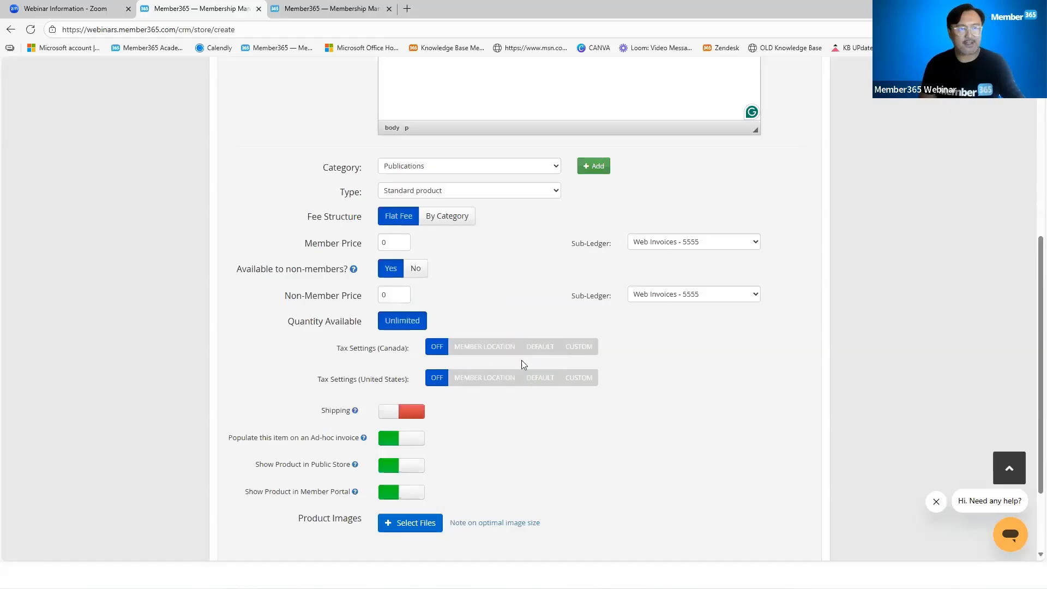
Enable shipping for the product, look through its shipping blacklist countries and cancel the country selection
{"action": "scroll", "coordinate": [665, 404], "scroll_direction": "down", "scroll_amount": 3}
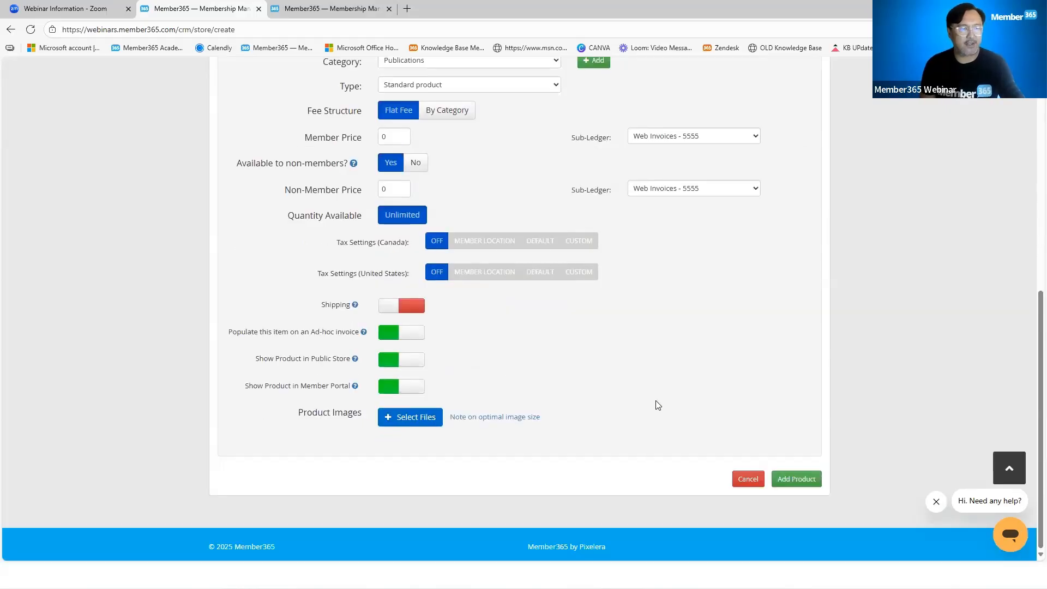
{"action": "left_click", "coordinate": [387, 310]}
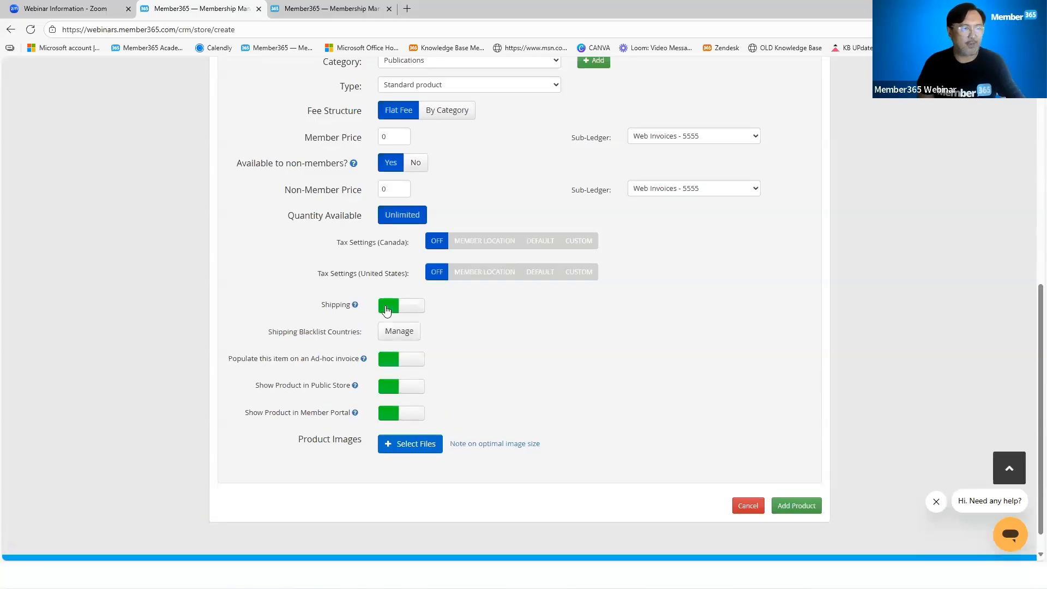
{"action": "left_click", "coordinate": [412, 335]}
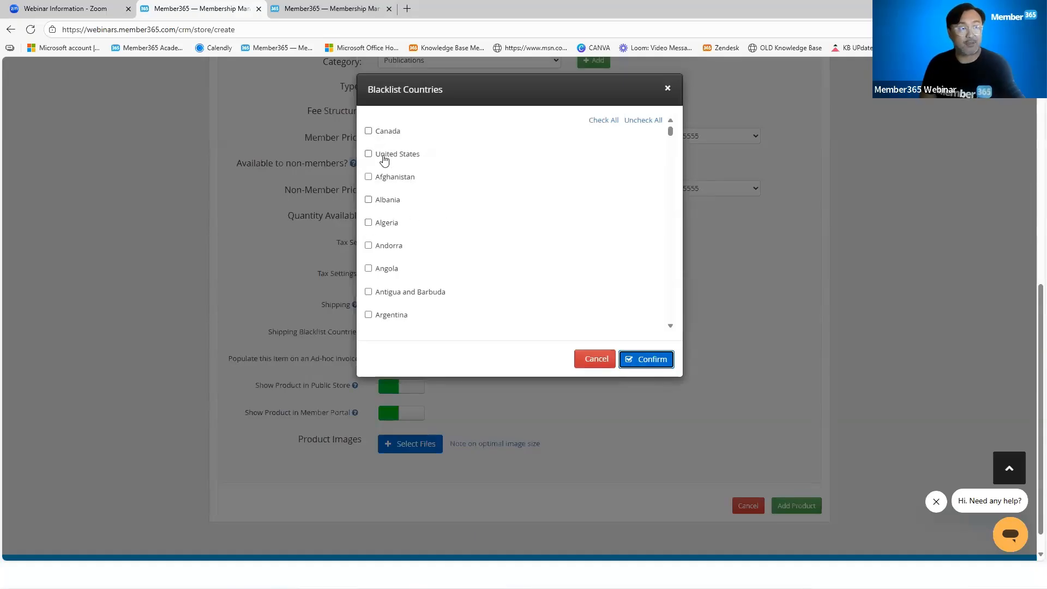
{"action": "scroll", "coordinate": [386, 262], "scroll_direction": "down", "scroll_amount": 3}
{"action": "scroll", "coordinate": [386, 262], "scroll_direction": "down", "scroll_amount": 2}
{"action": "left_click", "coordinate": [595, 358]}
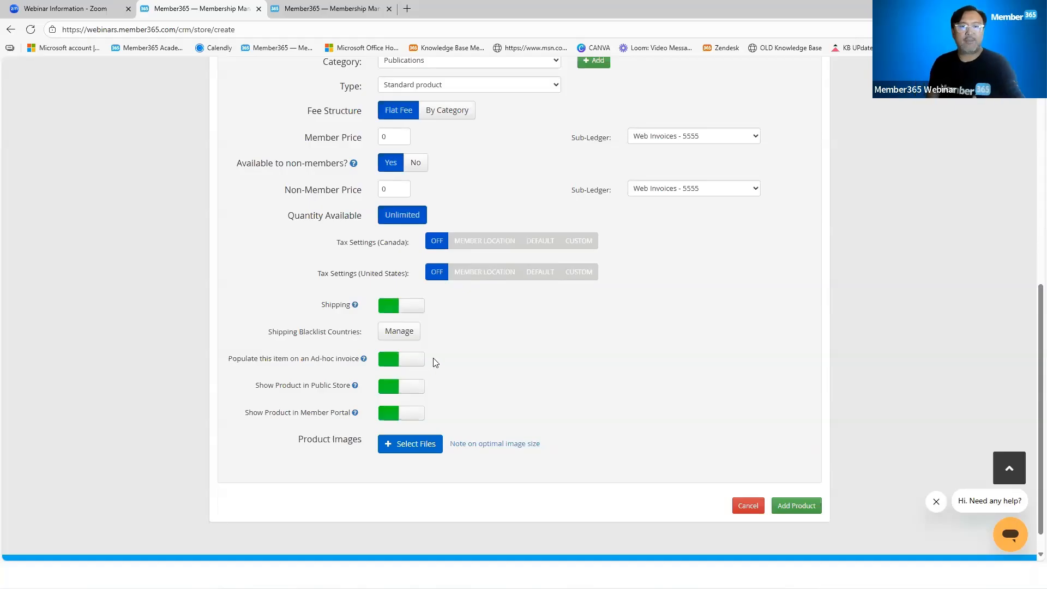
Review the product form from the name down to the ad-hoc invoice, public store, member portal and product image options
{"action": "scroll", "coordinate": [583, 374], "scroll_direction": "up", "scroll_amount": 8}
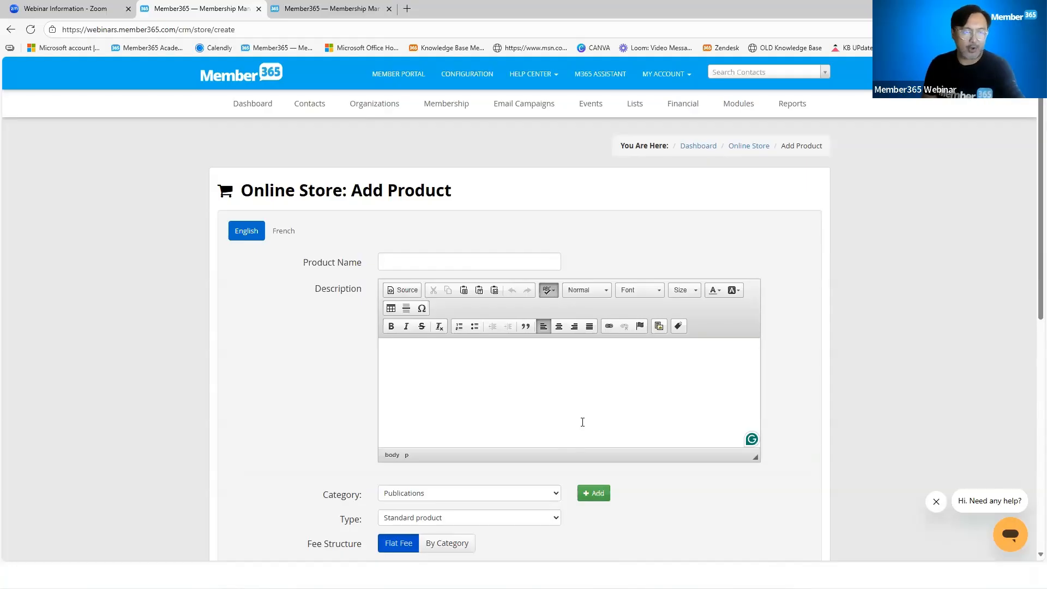
{"action": "scroll", "coordinate": [581, 424], "scroll_direction": "down", "scroll_amount": 8}
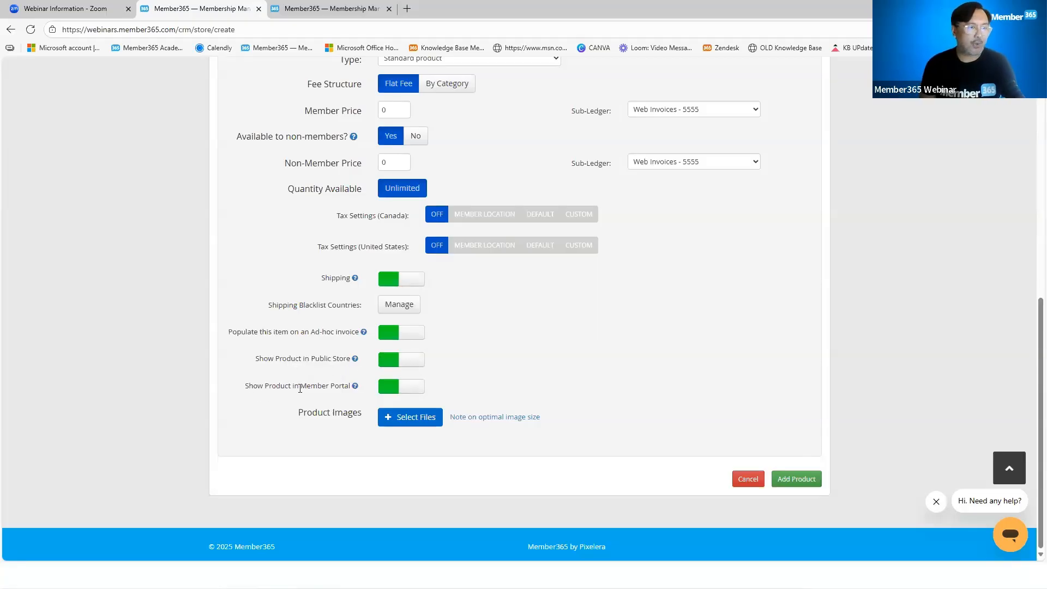
{"action": "left_click_drag", "start_coordinate": [249, 388], "coordinate": [344, 394]}
{"action": "left_click", "coordinate": [529, 386]}
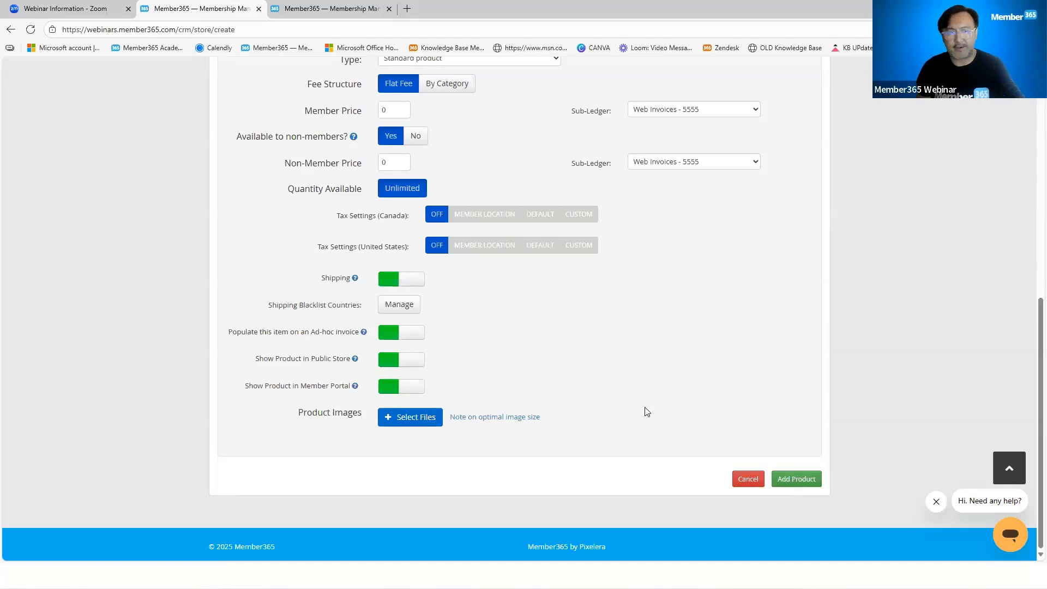
{"action": "scroll", "coordinate": [646, 410], "scroll_direction": "up", "scroll_amount": 8}
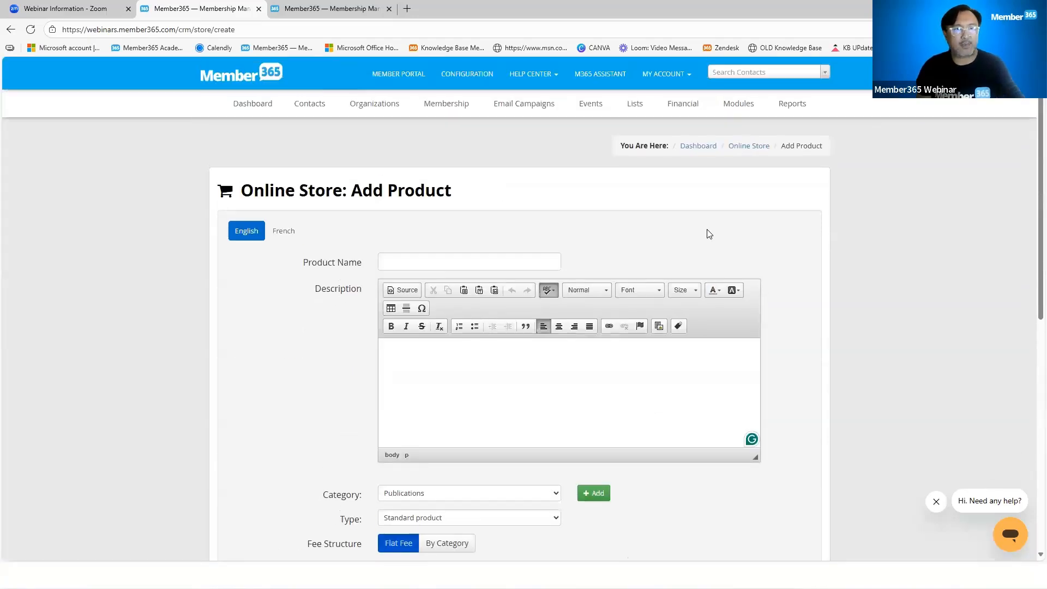
Leave the product form without adding the product and open the list for managing existing store products
{"action": "left_click", "coordinate": [745, 104]}
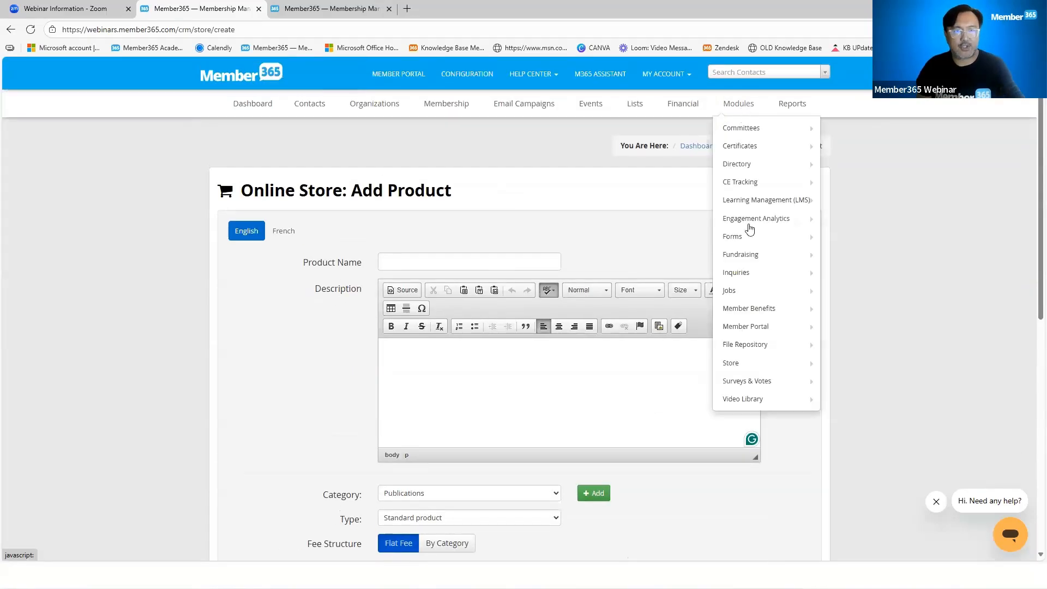
{"action": "mouse_move", "coordinate": [759, 369]}
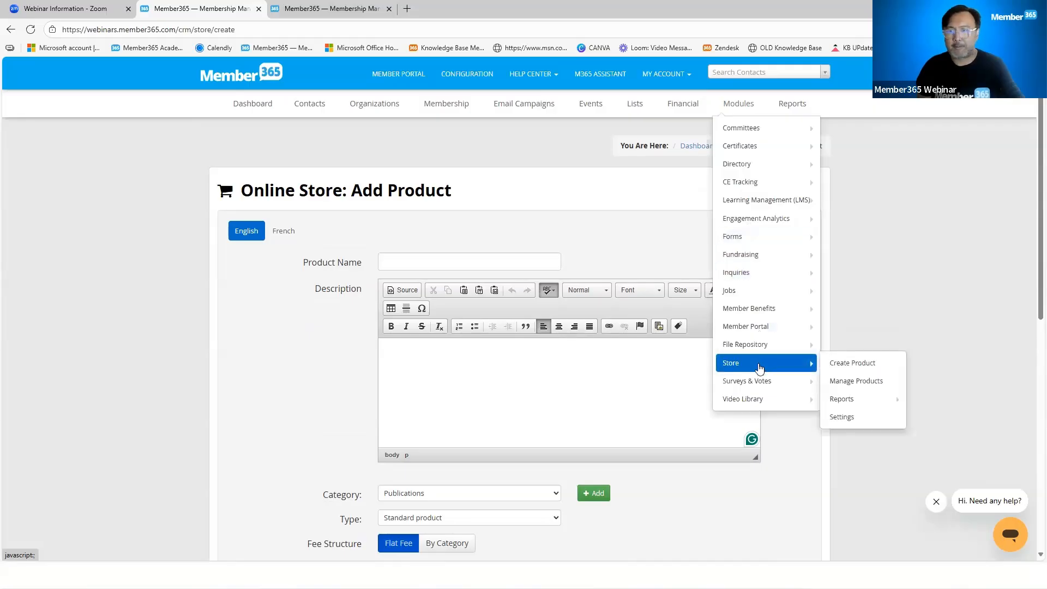
{"action": "left_click", "coordinate": [859, 384]}
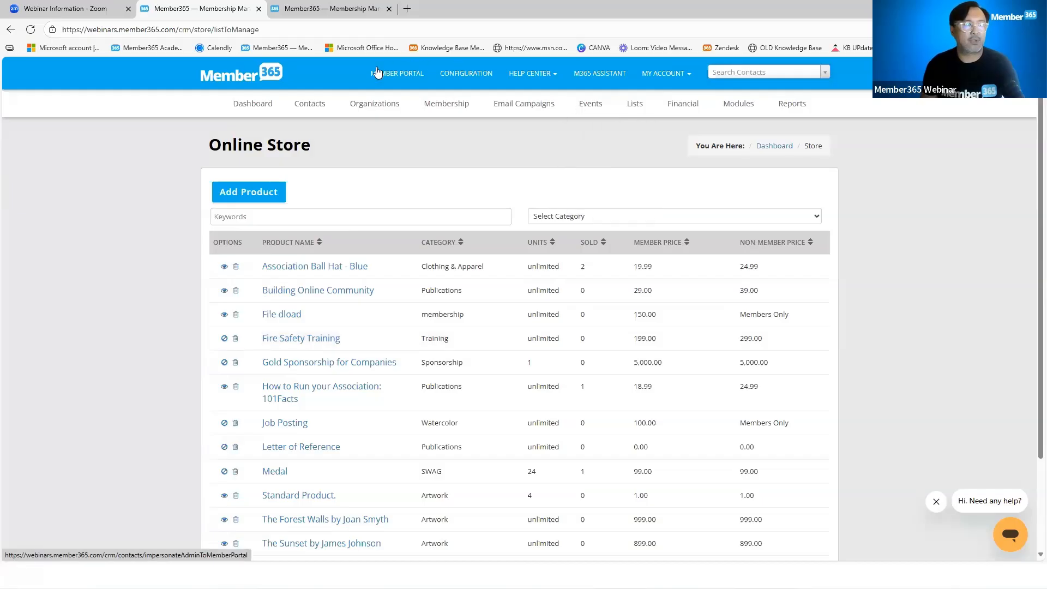
Switch to the browser tab with the Non-Member Portal Access Rights and open the member portal from there
{"action": "left_click", "coordinate": [351, 9]}
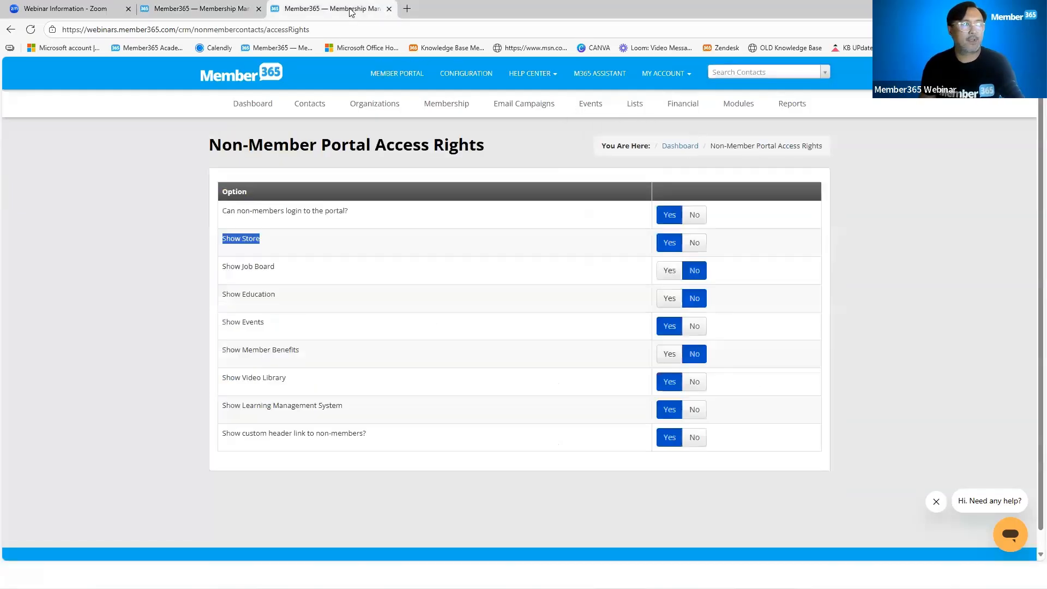
{"action": "left_click", "coordinate": [401, 76]}
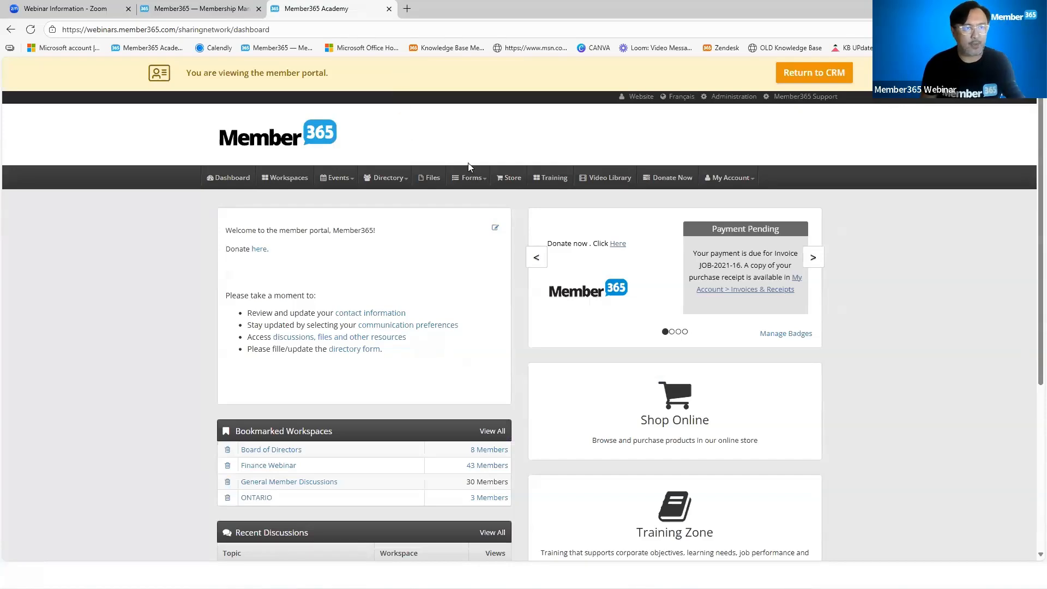
Open the portal's online store, filter the products by the Artwork category and view the details of The Forest Walls by Joan Smyth
{"action": "left_click", "coordinate": [505, 181]}
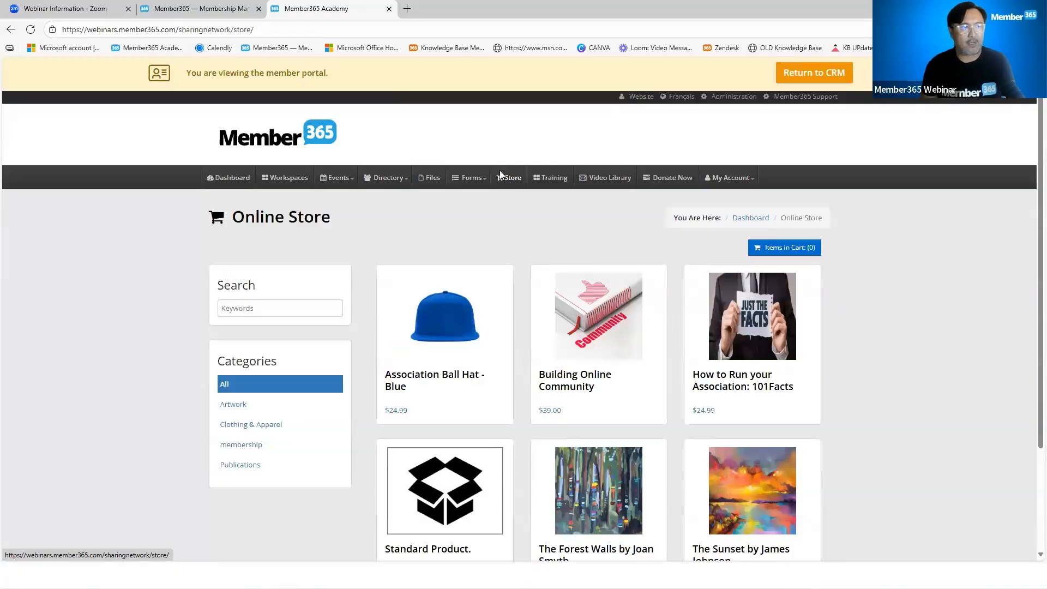
{"action": "scroll", "coordinate": [561, 374], "scroll_direction": "down", "scroll_amount": 2}
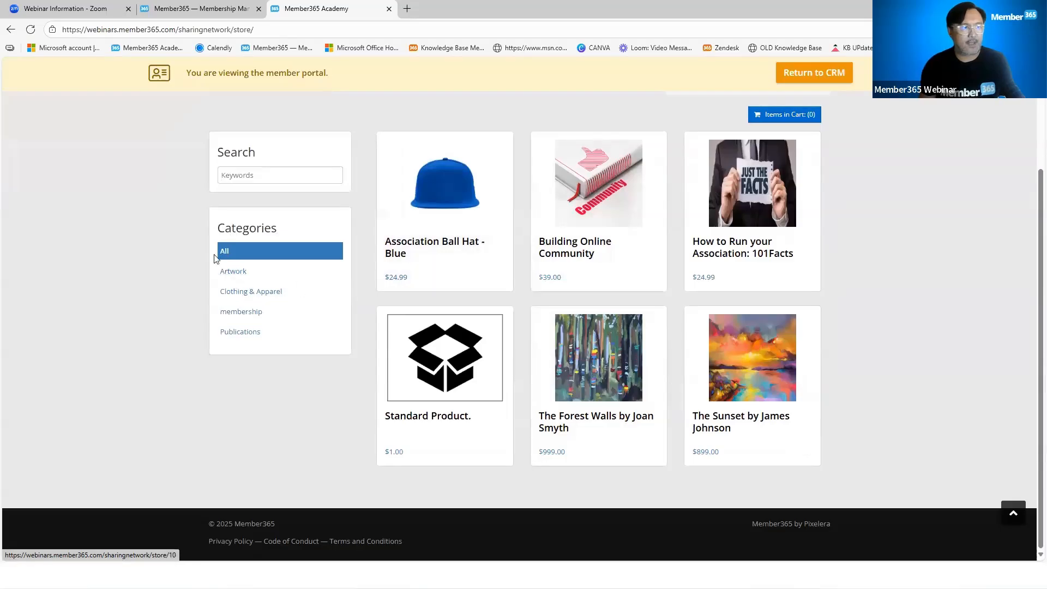
{"action": "left_click", "coordinate": [236, 277]}
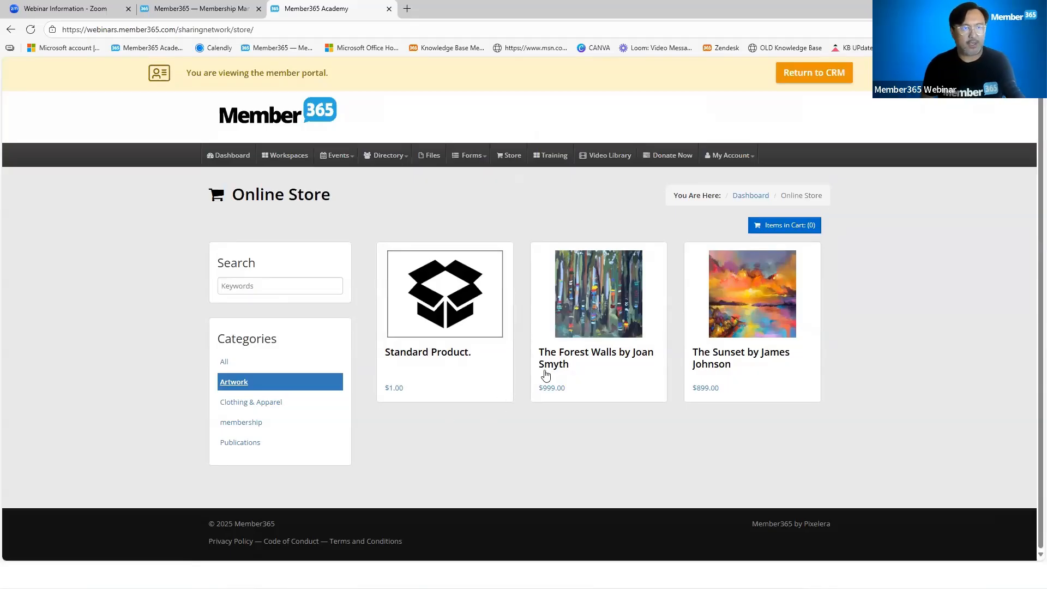
{"action": "left_click", "coordinate": [568, 380]}
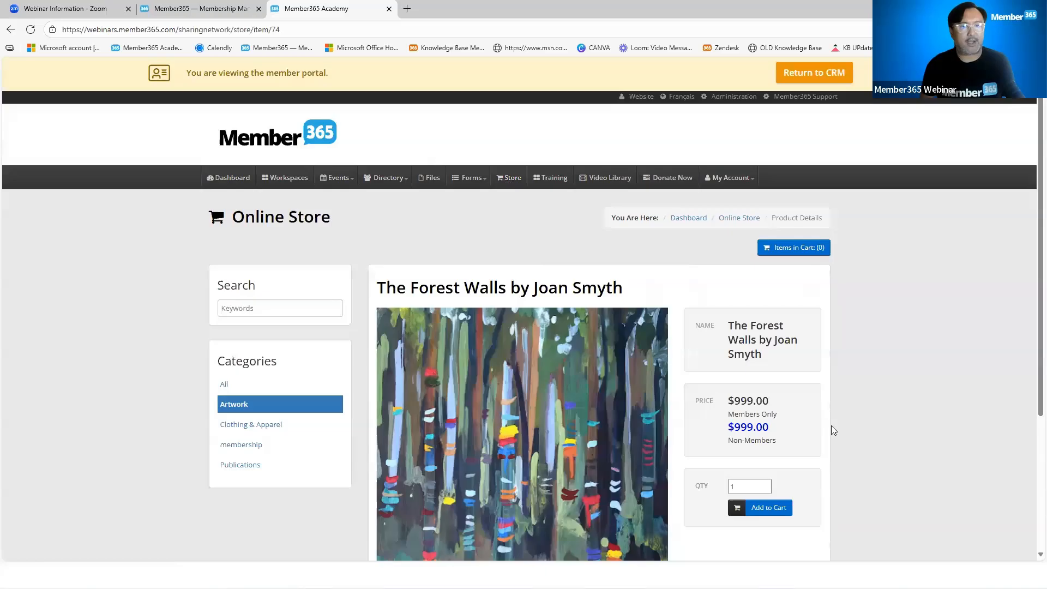
{"action": "scroll", "coordinate": [831, 425], "scroll_direction": "down", "scroll_amount": 3}
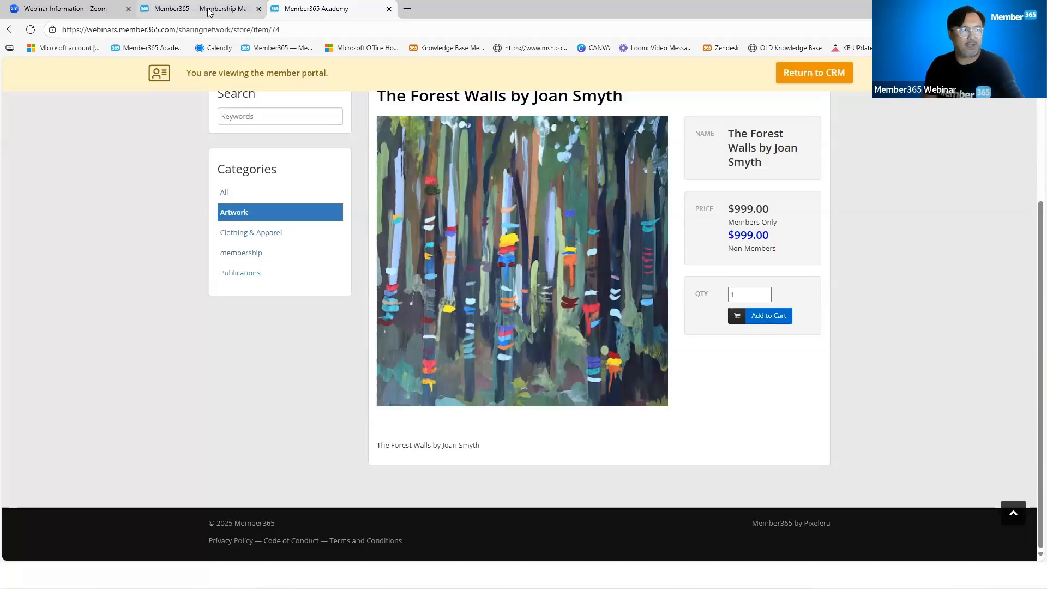
Return to the CRM, open Dunning Reminders in the financial settings and start a new dunning reminder
{"action": "left_click", "coordinate": [834, 76]}
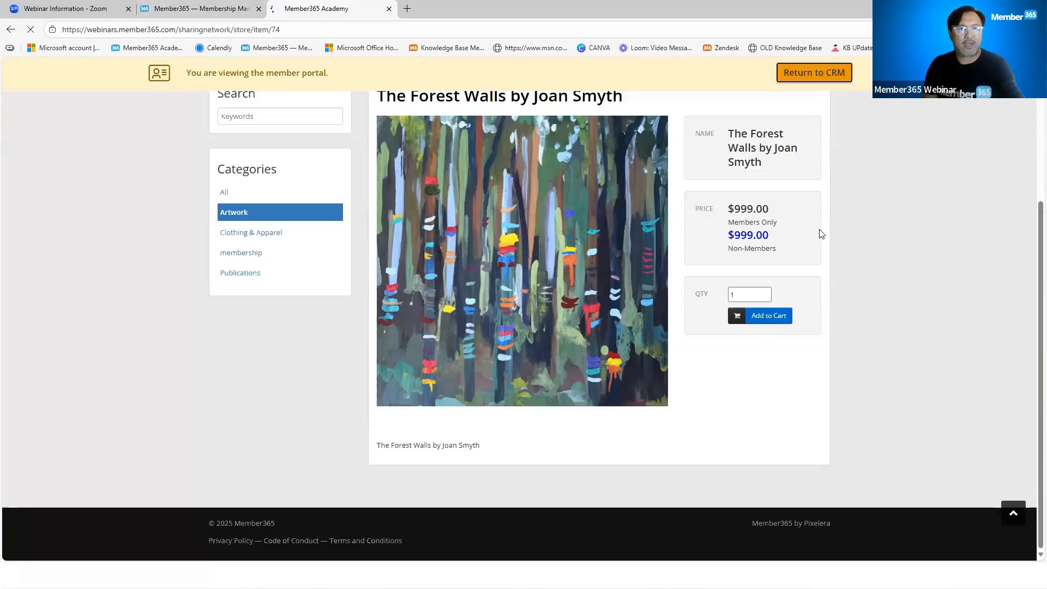
{"action": "mouse_move", "coordinate": [691, 113]}
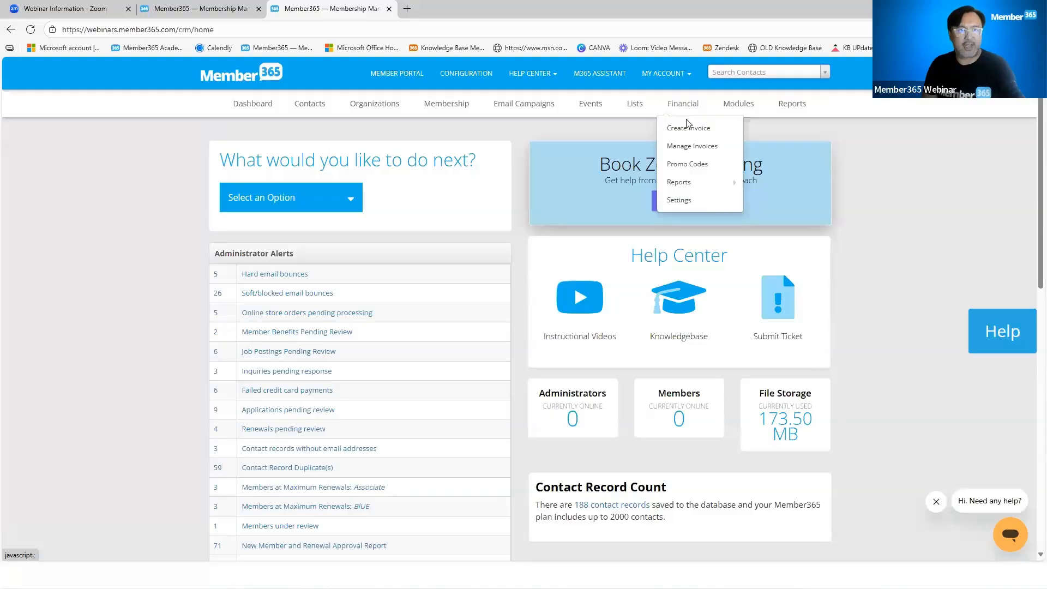
{"action": "left_click", "coordinate": [679, 201]}
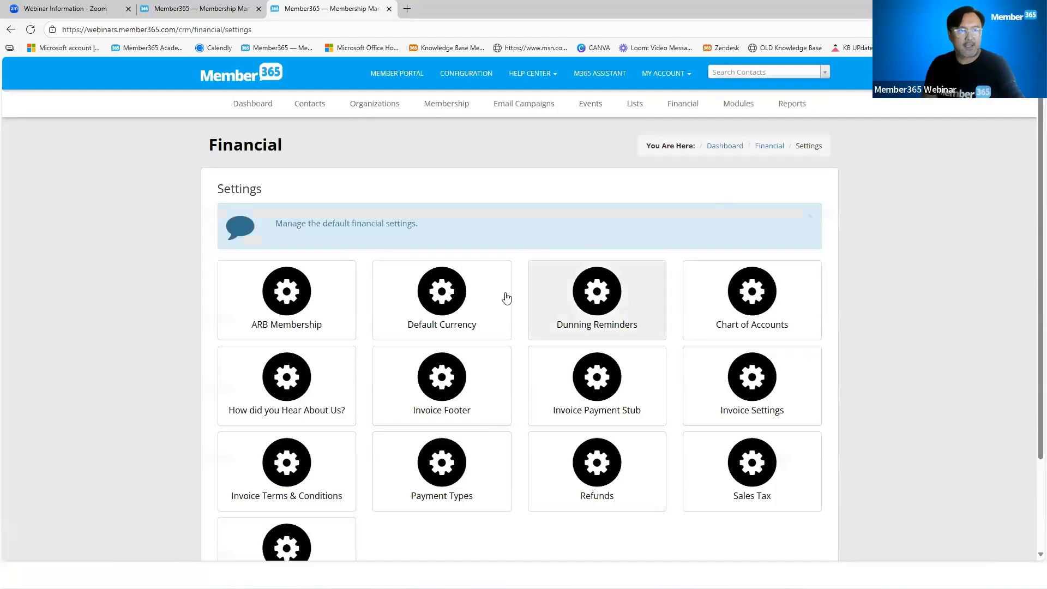
{"action": "left_click", "coordinate": [597, 295]}
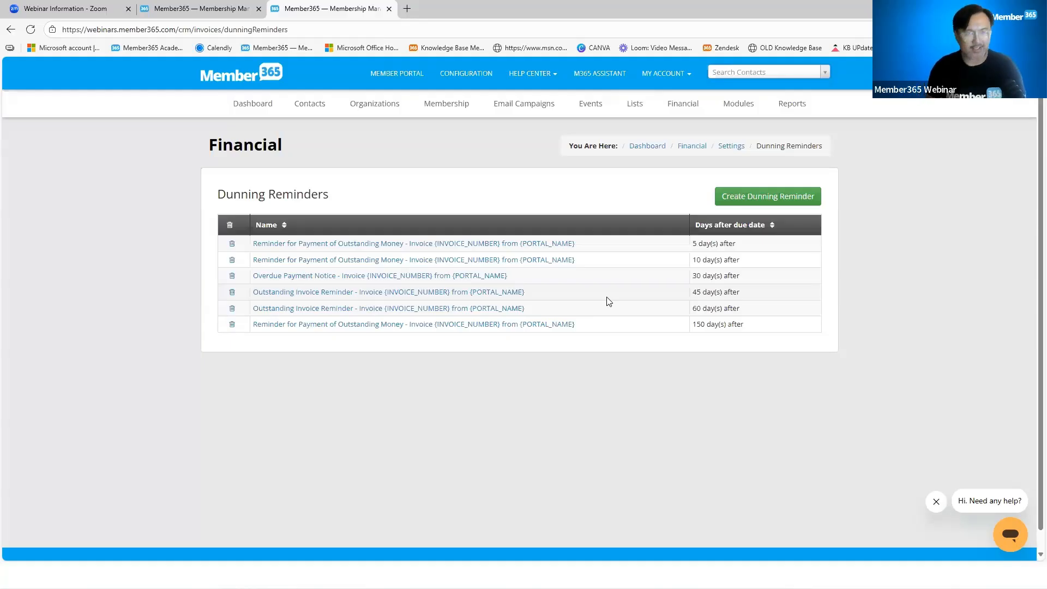
{"action": "left_click", "coordinate": [738, 196]}
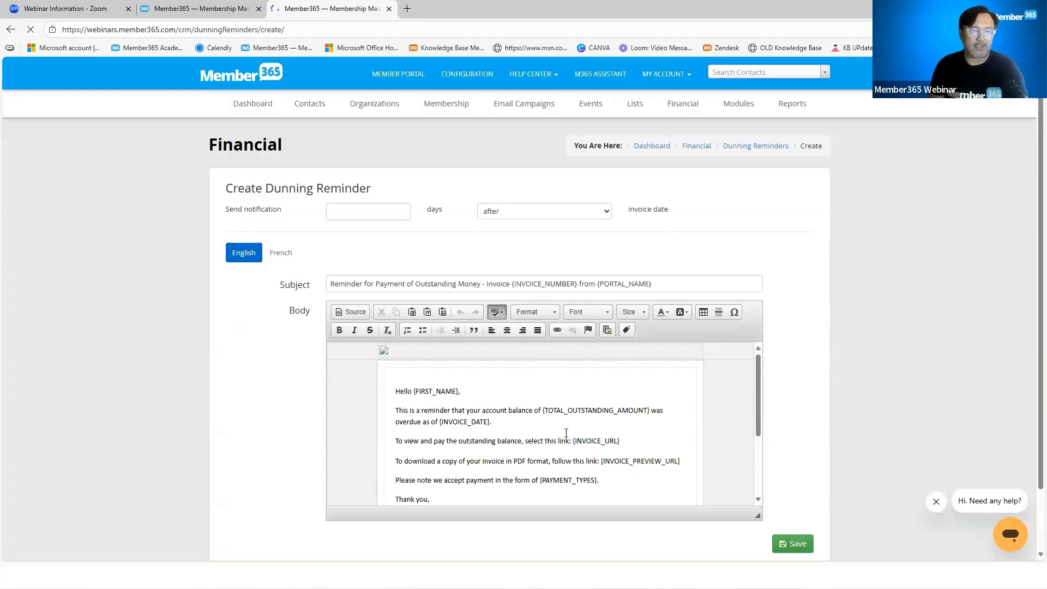
{"action": "scroll", "coordinate": [564, 436], "scroll_direction": "down", "scroll_amount": 1}
{"action": "scroll", "coordinate": [566, 434], "scroll_direction": "up", "scroll_amount": 1}
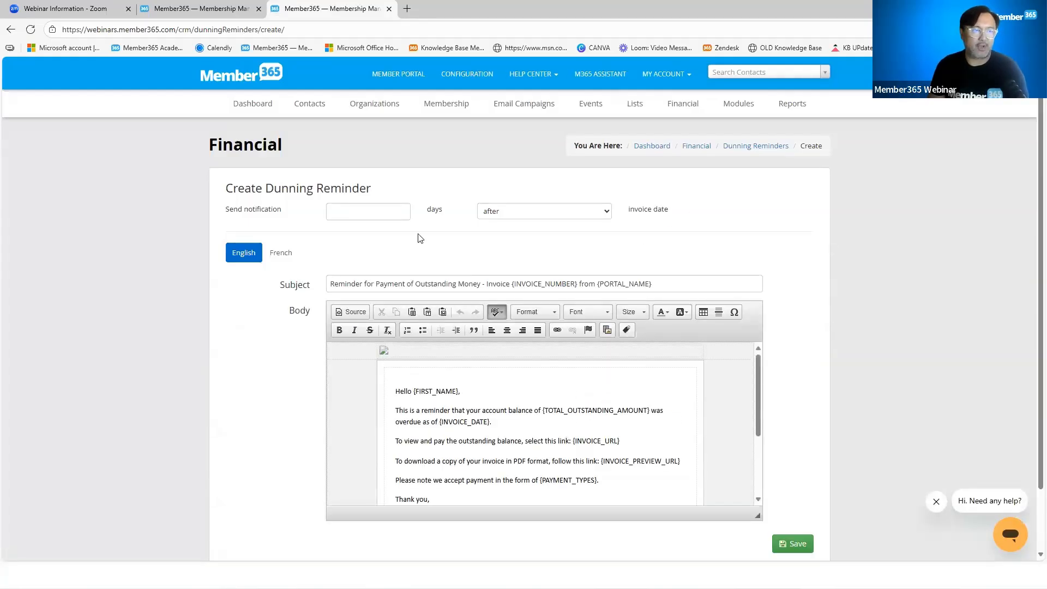
Set the dunning reminder to go out 3 days after the invoice date and review its email body
{"action": "left_click", "coordinate": [404, 213]}
{"action": "type", "text": "2"}
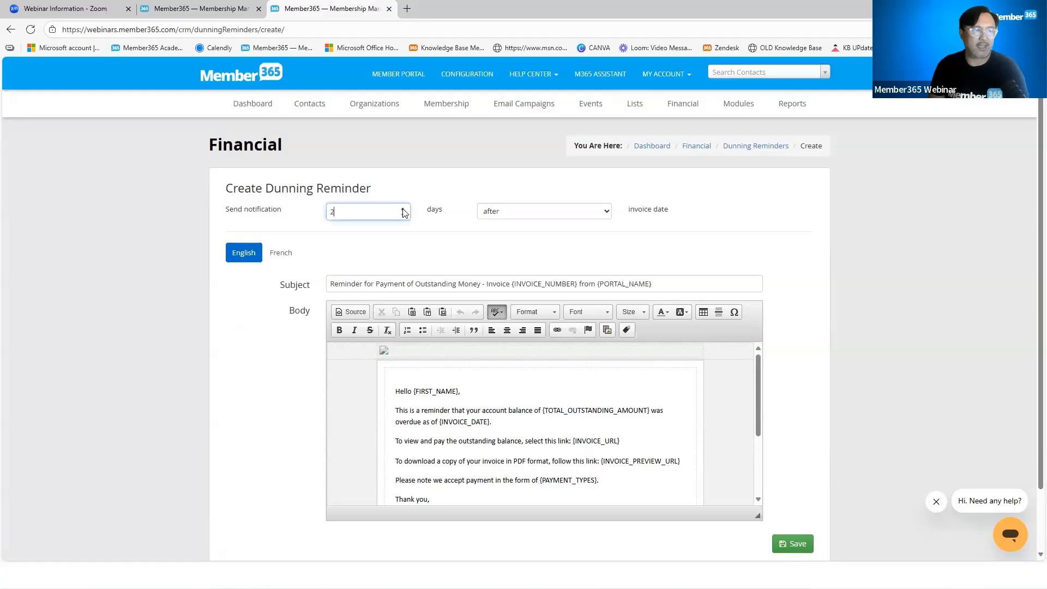
{"action": "left_click", "coordinate": [532, 212]}
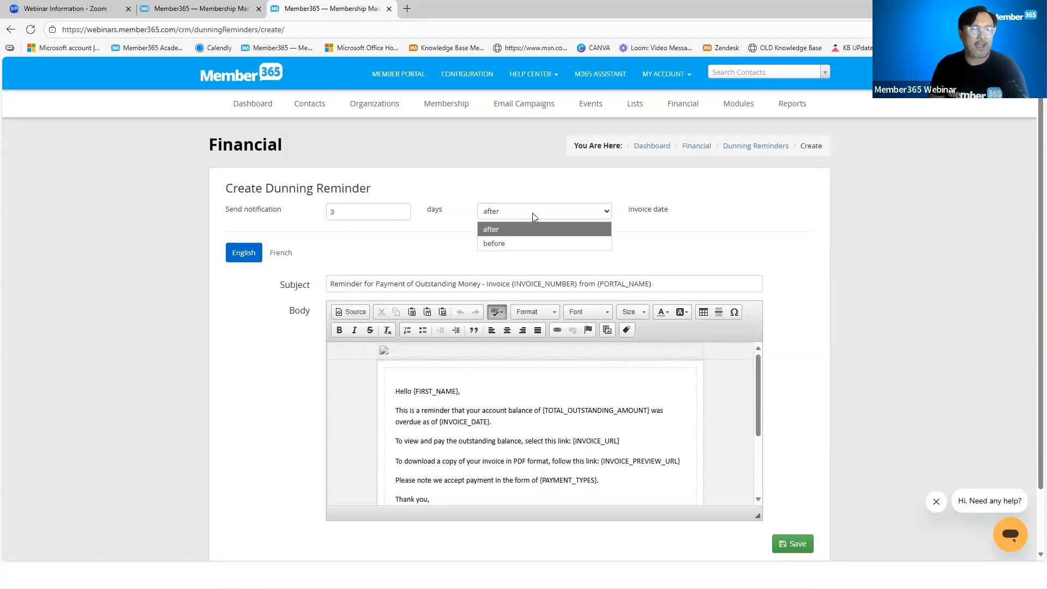
{"action": "left_click", "coordinate": [530, 229]}
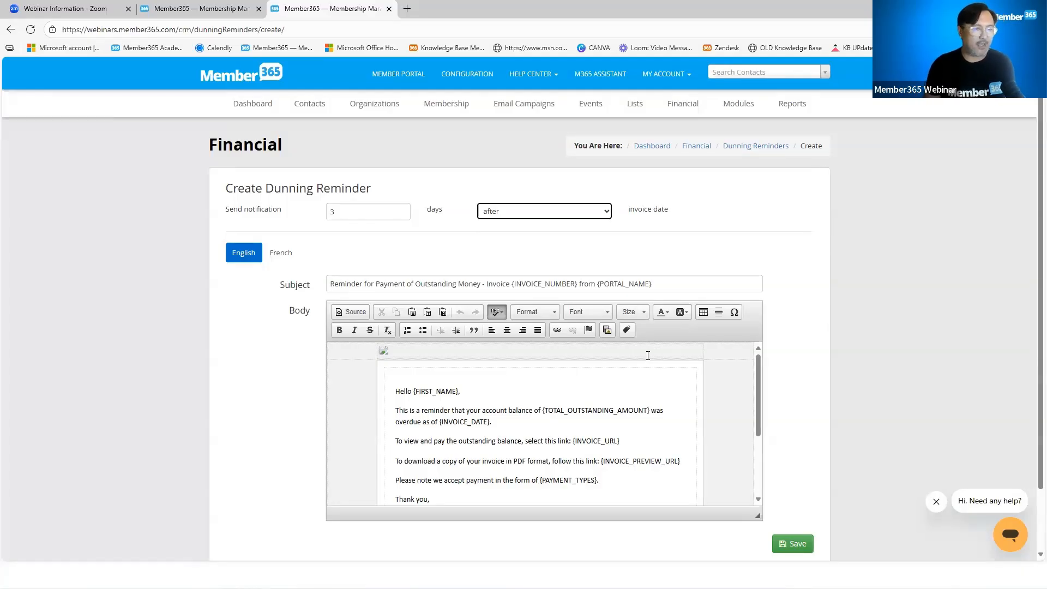
{"action": "scroll", "coordinate": [604, 441], "scroll_direction": "down", "scroll_amount": 1}
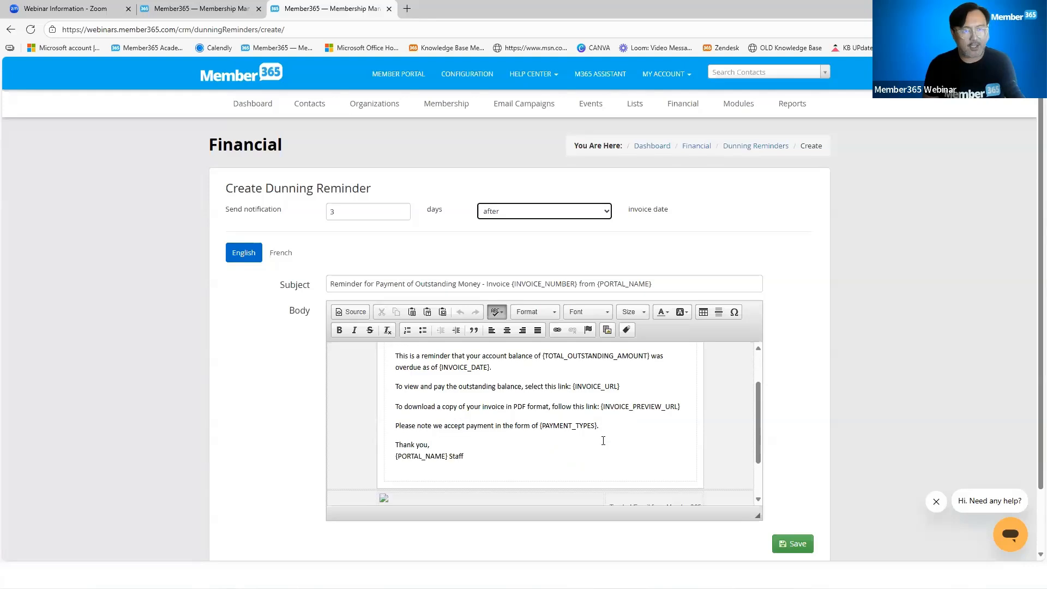
{"action": "left_click_drag", "start_coordinate": [465, 457], "coordinate": [392, 388]}
{"action": "left_click", "coordinate": [531, 391]}
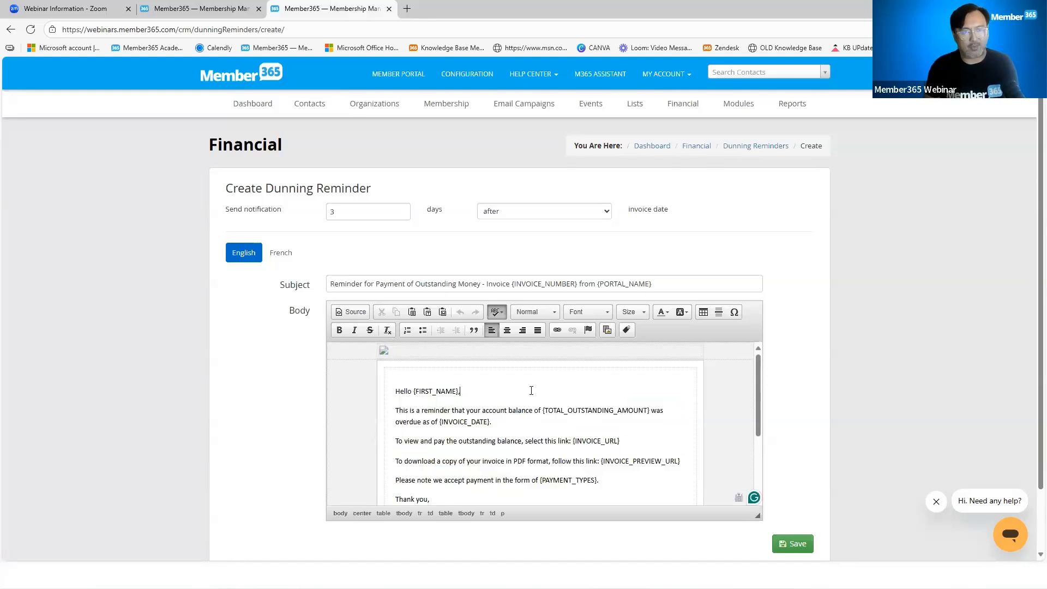
Leave the dunning reminder unsaved, go back to the portal product page and close that browser tab
{"action": "left_click", "coordinate": [11, 29]}
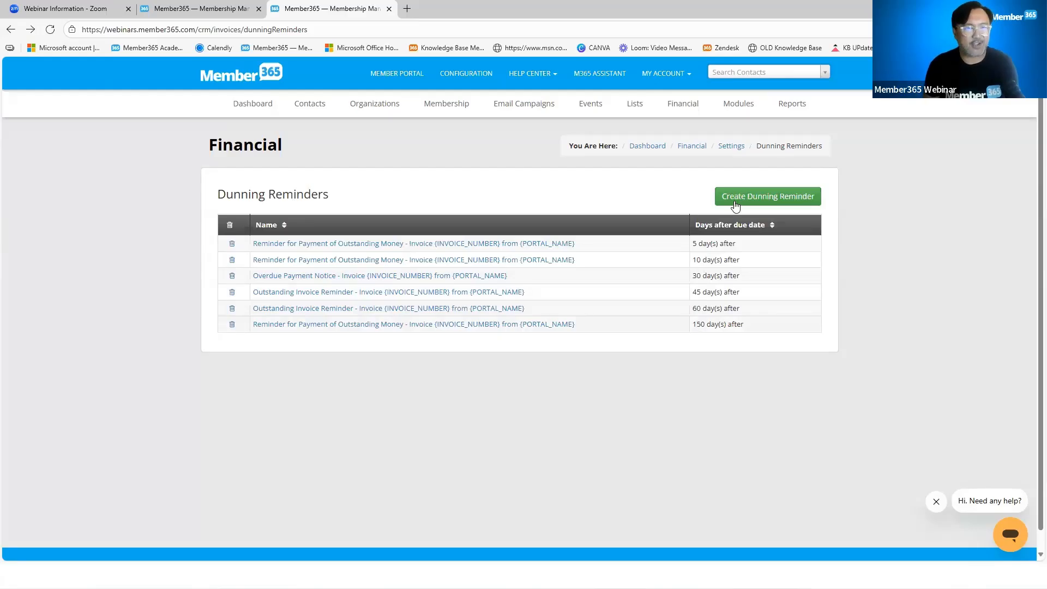
{"action": "left_click", "coordinate": [11, 29]}
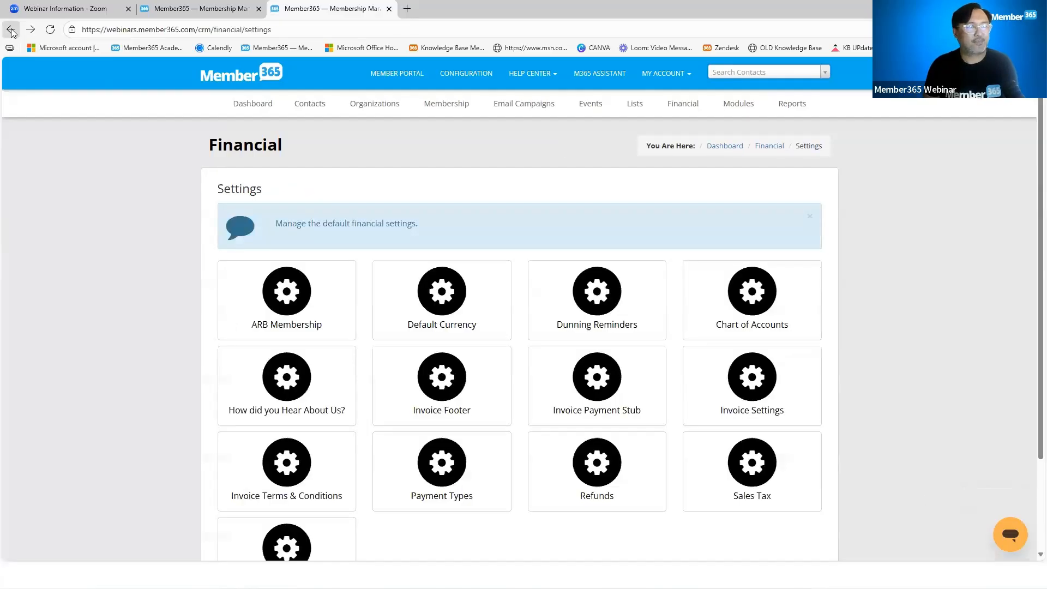
{"action": "left_click", "coordinate": [11, 29]}
{"action": "left_click", "coordinate": [11, 30]}
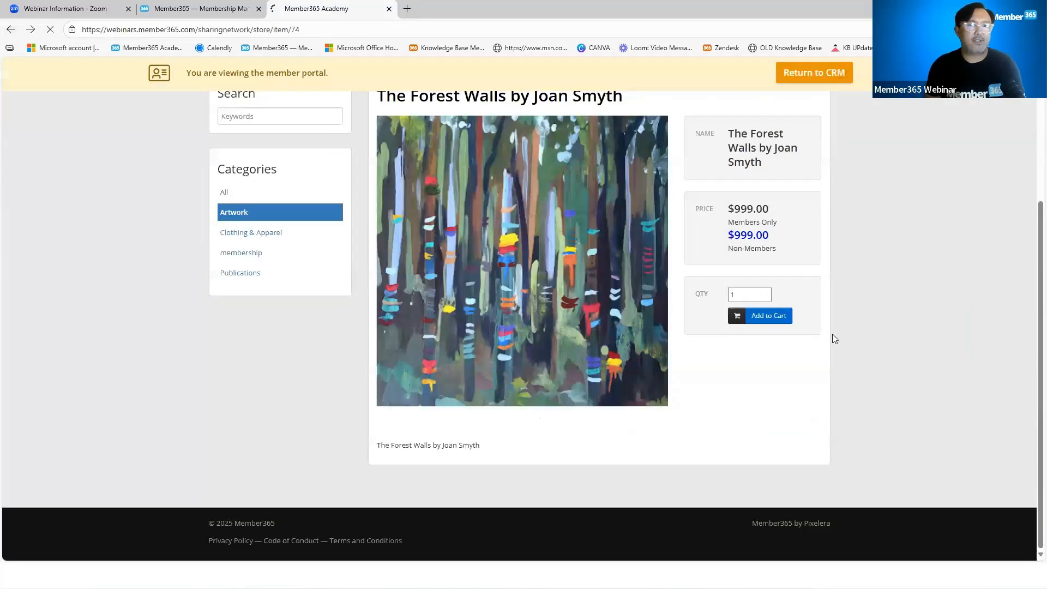
{"action": "scroll", "coordinate": [853, 386], "scroll_direction": "up", "scroll_amount": 3}
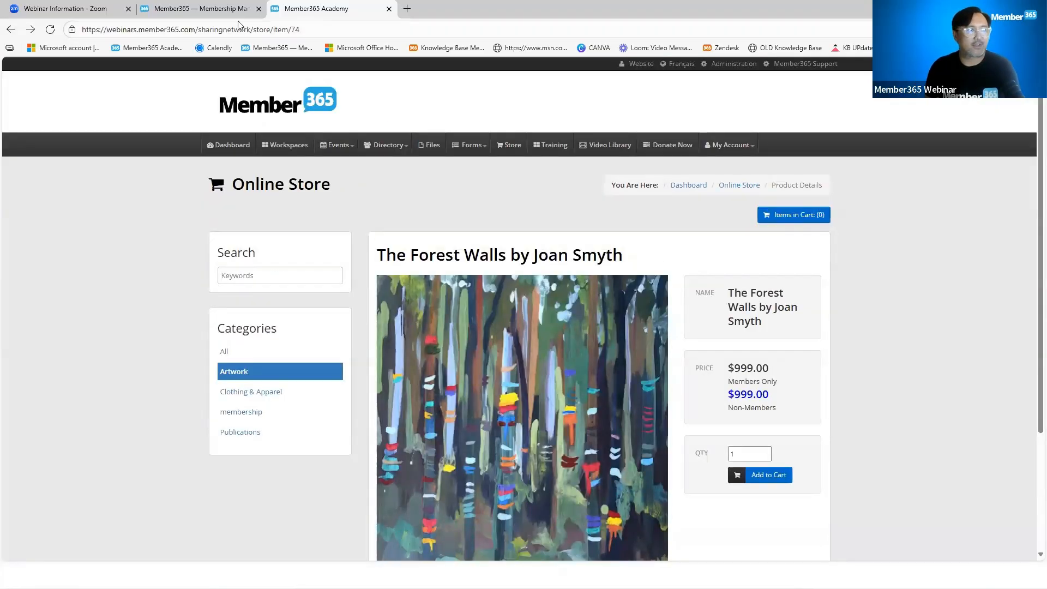
{"action": "left_click", "coordinate": [390, 11]}
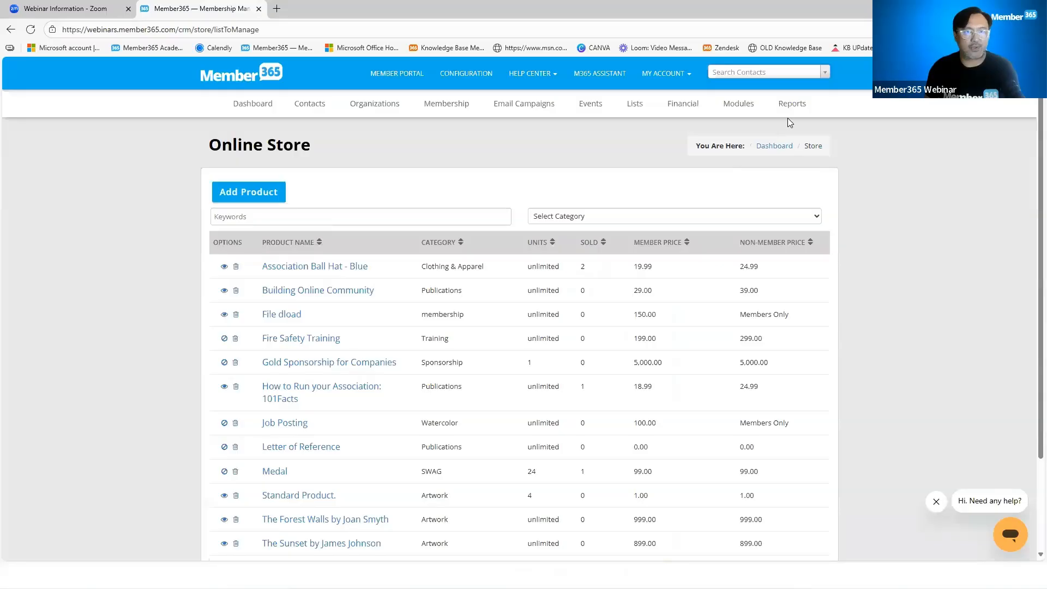
Open the store's Orders Pending Processing report and compare the payment statuses of the paid and pending orders
{"action": "mouse_move", "coordinate": [761, 115]}
{"action": "mouse_move", "coordinate": [757, 365]}
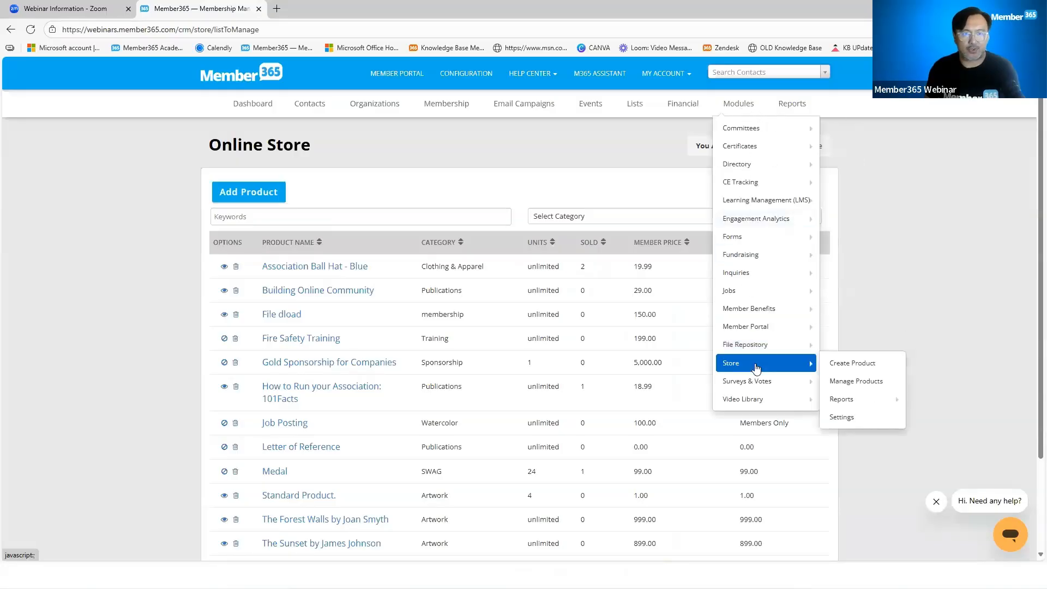
{"action": "mouse_move", "coordinate": [853, 402]}
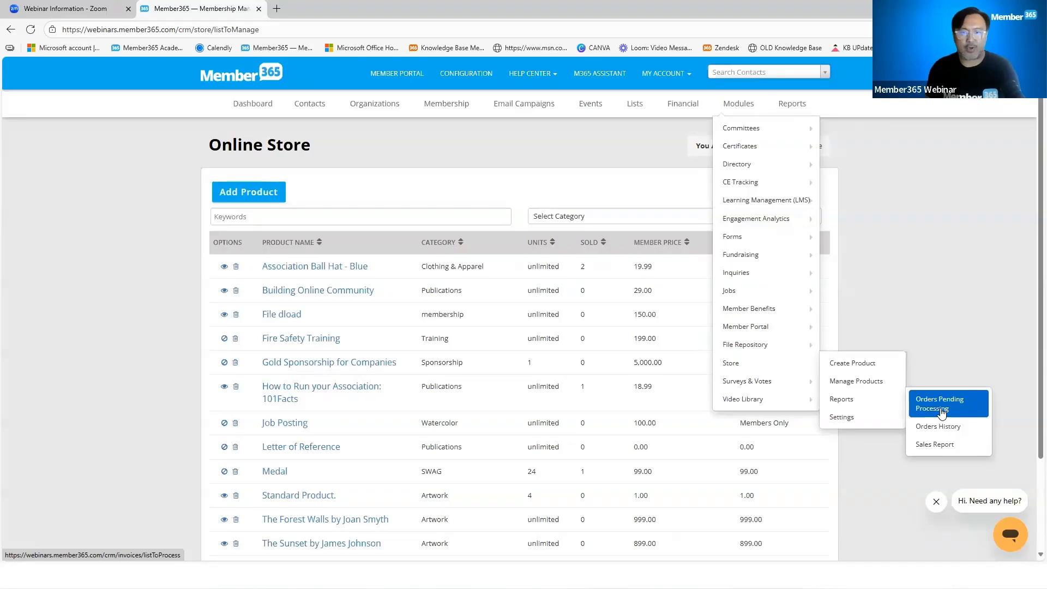
{"action": "left_click", "coordinate": [941, 410]}
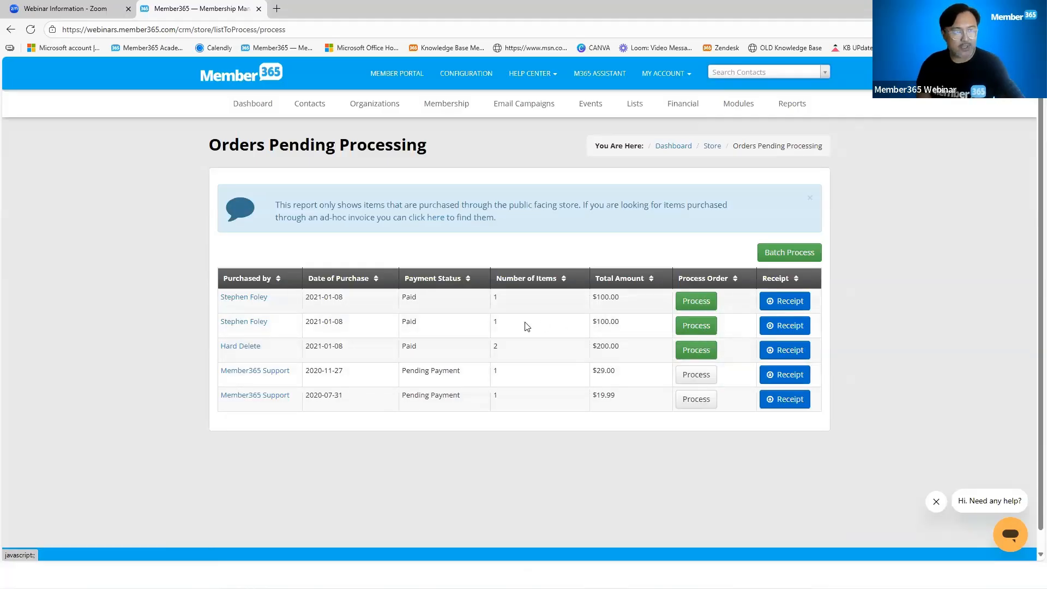
{"action": "left_click_drag", "start_coordinate": [417, 297], "coordinate": [397, 303]}
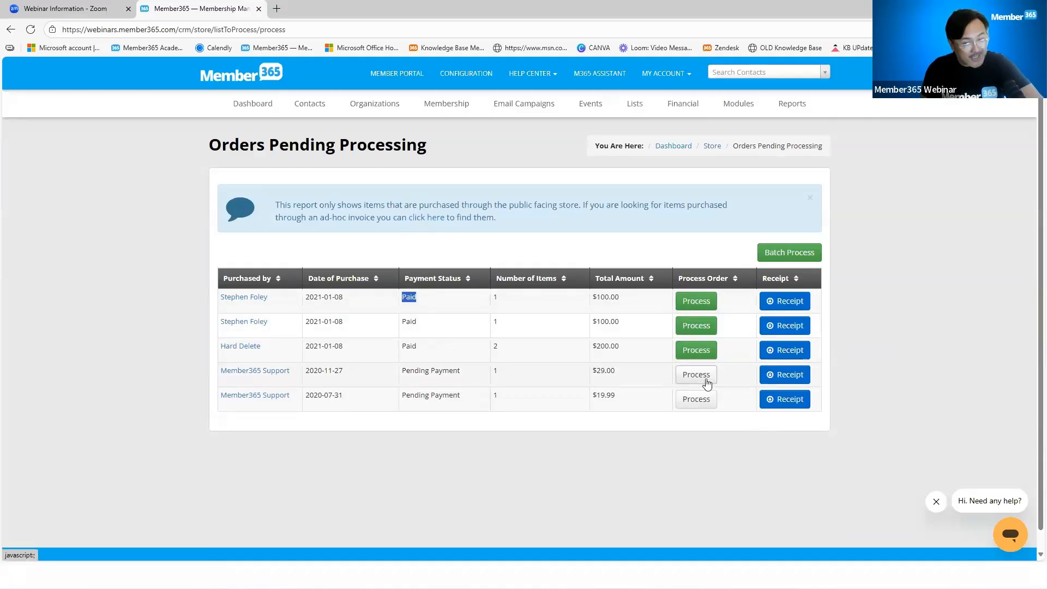
{"action": "left_click_drag", "start_coordinate": [470, 372], "coordinate": [401, 371]}
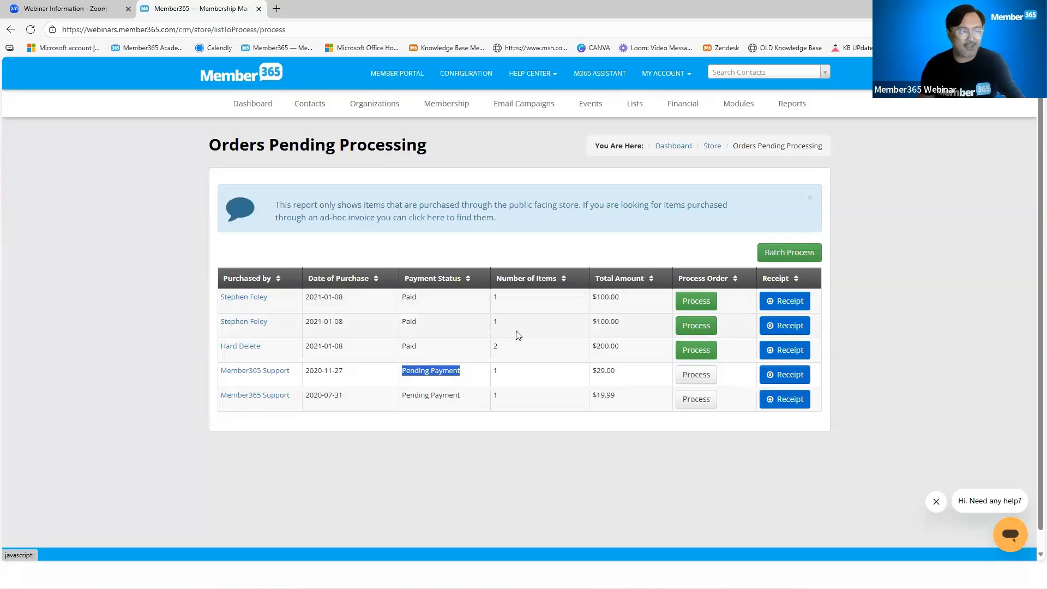
{"action": "left_click_drag", "start_coordinate": [423, 300], "coordinate": [402, 306]}
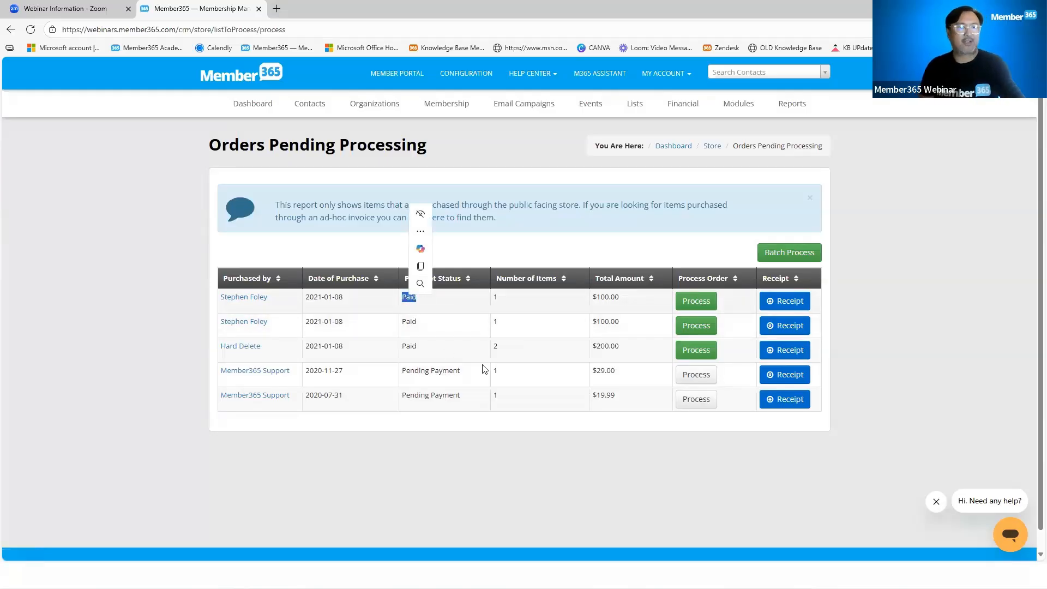
{"action": "left_click_drag", "start_coordinate": [423, 350], "coordinate": [403, 353]}
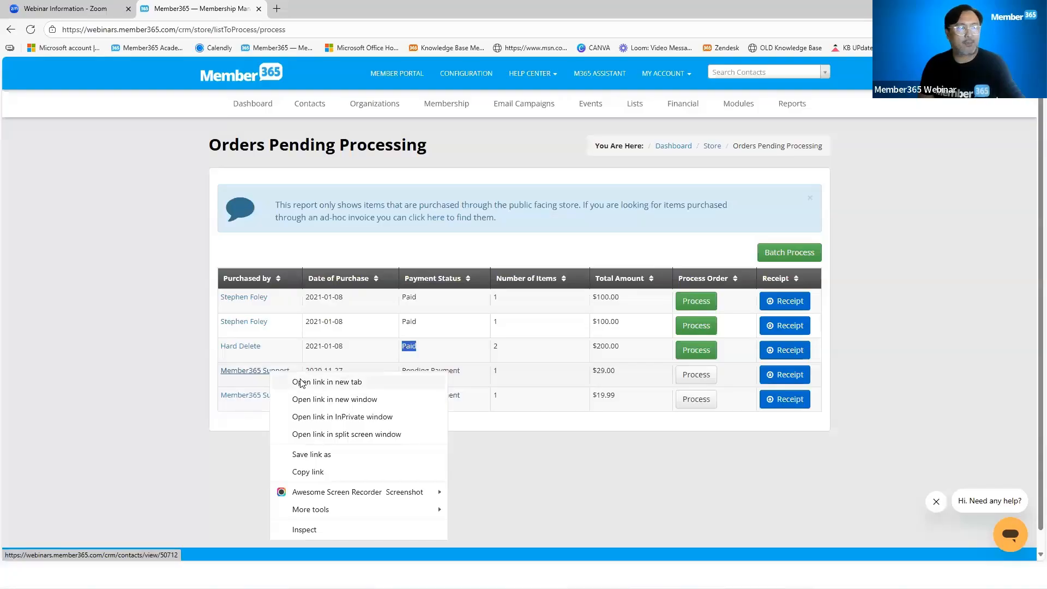
Open the buyer of the pending 2020-11-27 order in a new tab and sort their purchase history by status
{"action": "left_click", "coordinate": [300, 383]}
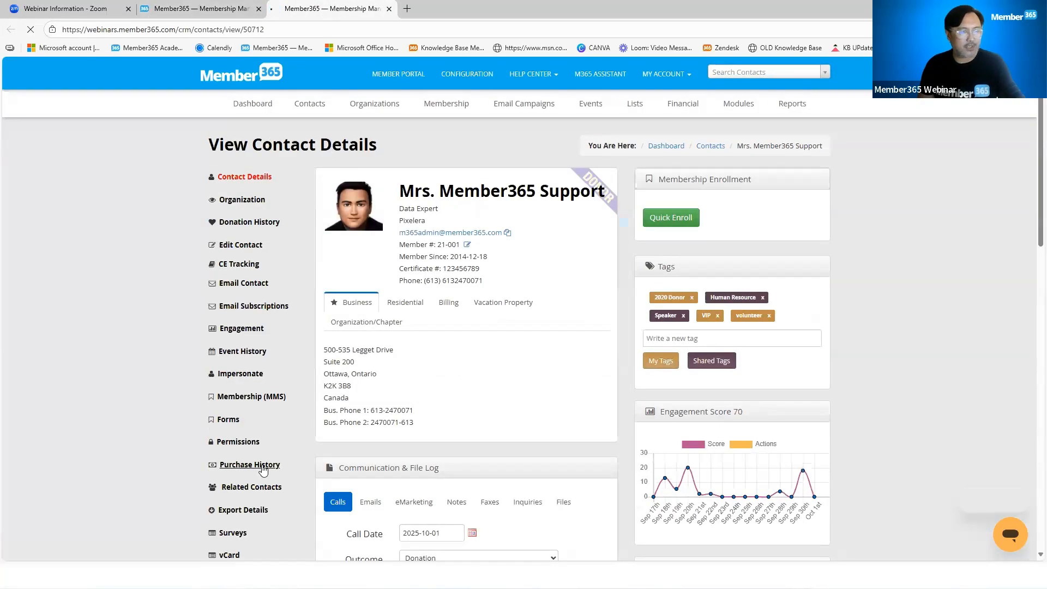
{"action": "left_click", "coordinate": [264, 468]}
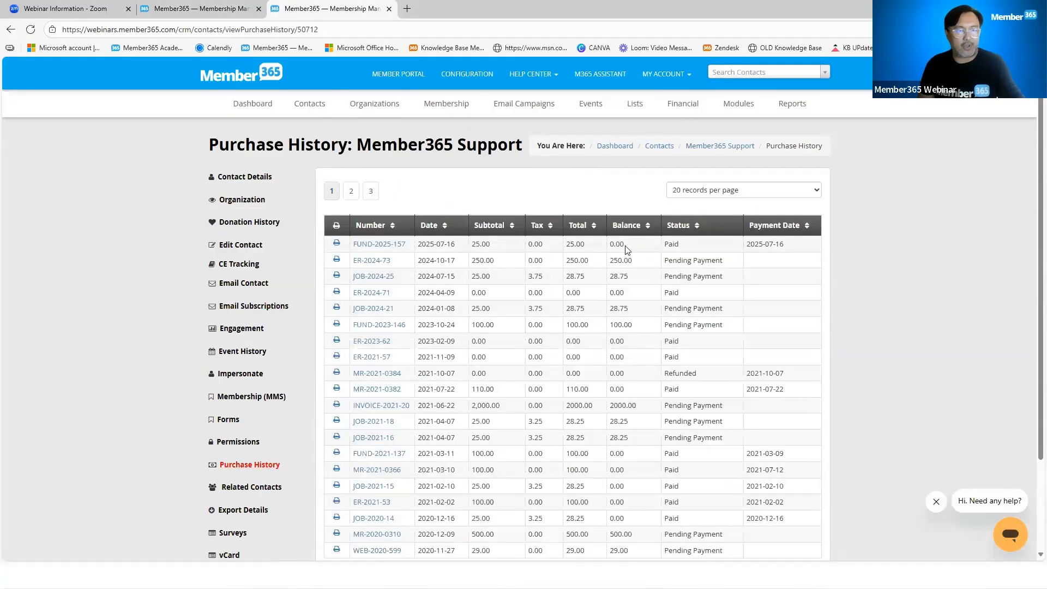
{"action": "left_click", "coordinate": [684, 228]}
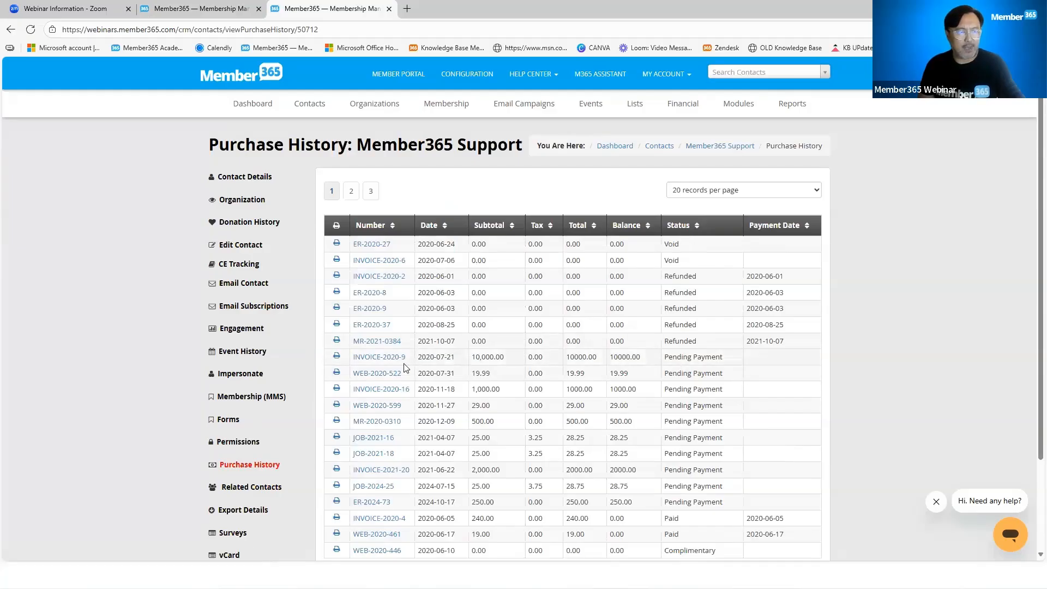
Open the pending web invoice dated 2020-07-31 in a new tab and review it down to its send and payment options
{"action": "right_click", "coordinate": [385, 375]}
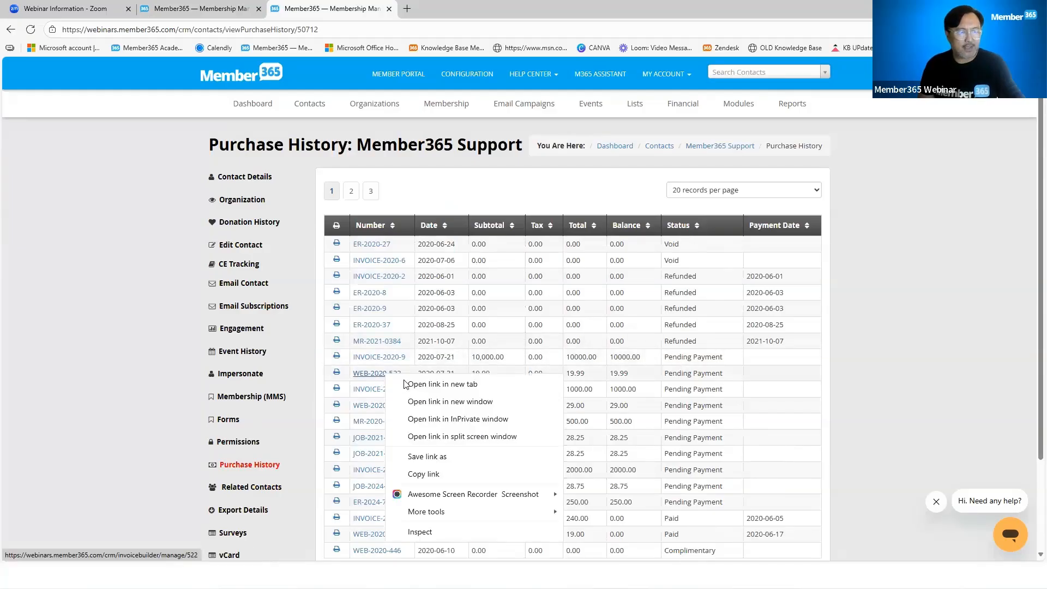
{"action": "left_click", "coordinate": [416, 384]}
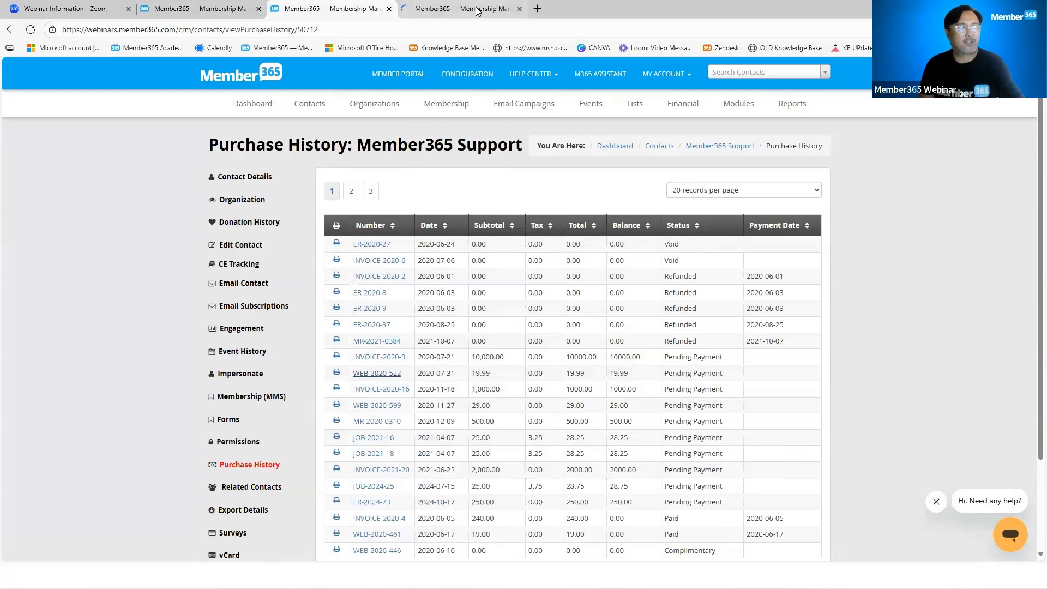
{"action": "left_click", "coordinate": [463, 8]}
{"action": "left_click", "coordinate": [647, 192]}
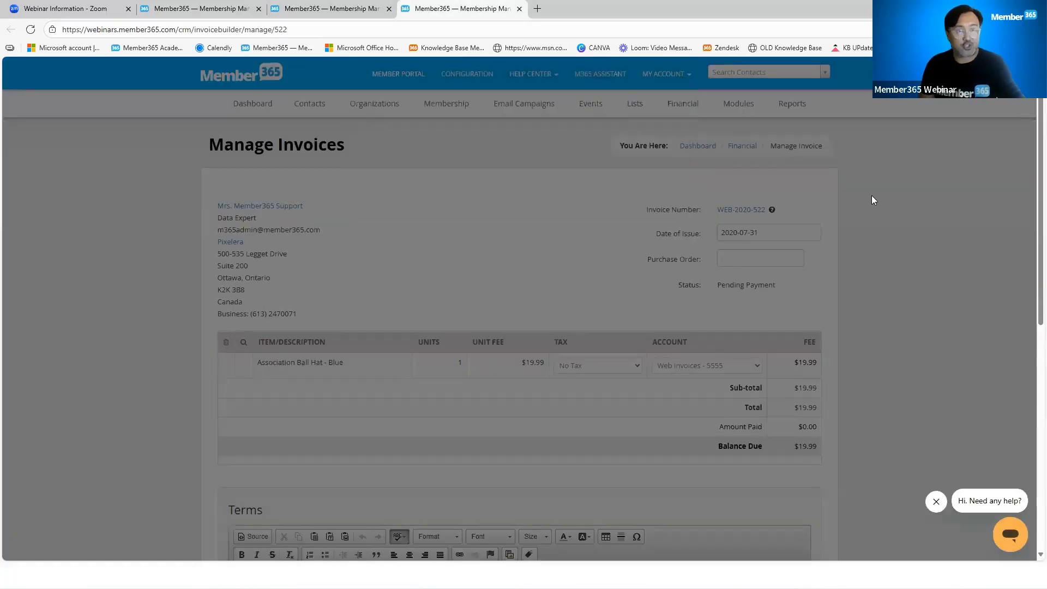
{"action": "scroll", "coordinate": [904, 291], "scroll_direction": "down", "scroll_amount": 7}
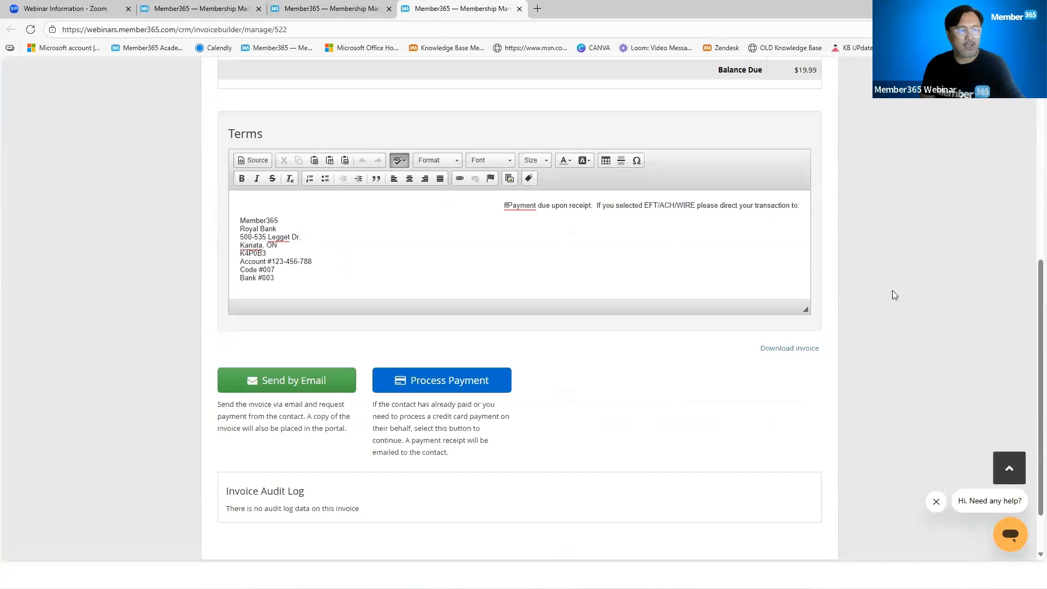
Check the payment methods offered for marking the pending web invoice as paid, and return to the Orders Pending Processing report without choosing one
{"action": "left_click", "coordinate": [466, 375]}
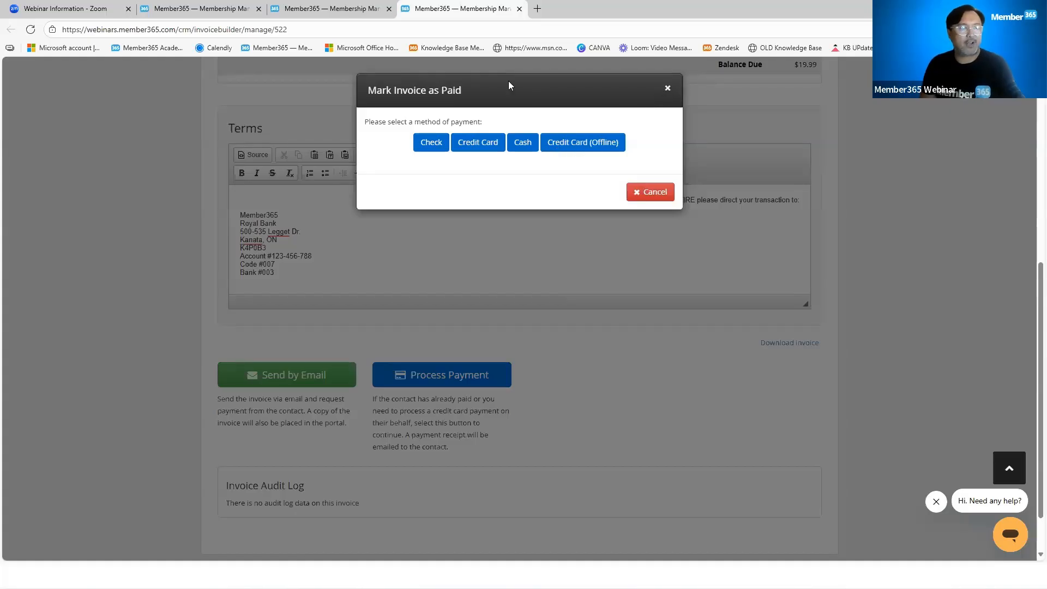
{"action": "key", "text": "Escape"}
{"action": "left_click", "coordinate": [345, 10]}
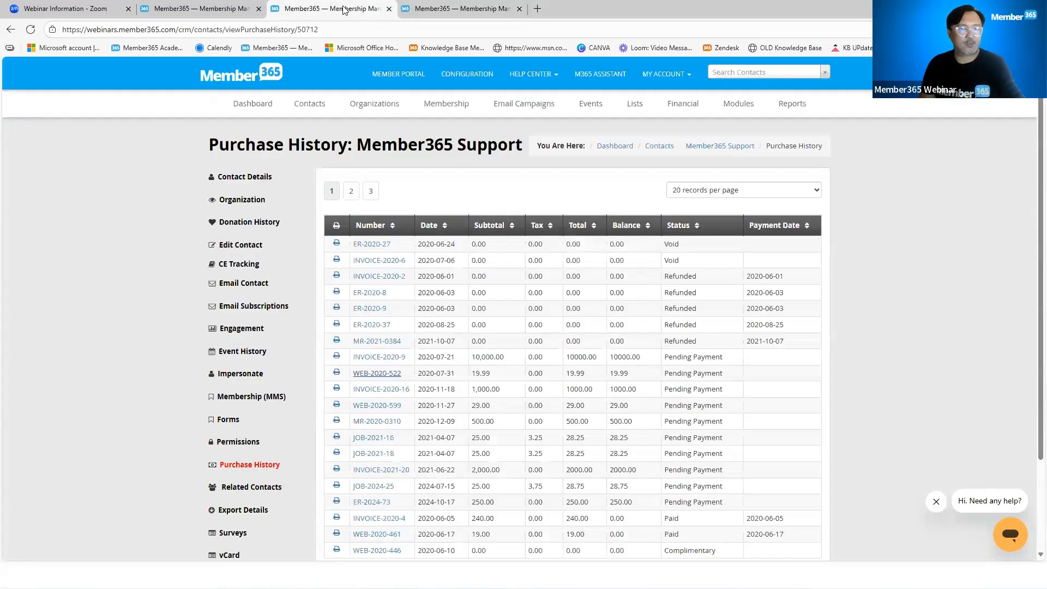
{"action": "left_click", "coordinate": [197, 9]}
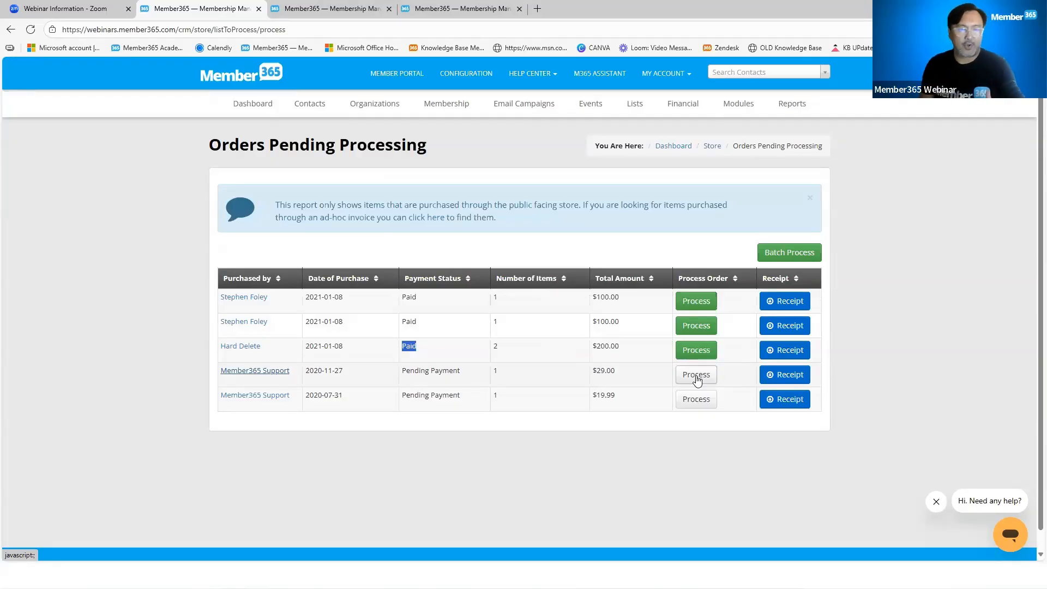
Process the first paid $100.00 order dated 2021-01-08 for Additional Seats and go back to the Orders Pending Processing list
{"action": "left_click", "coordinate": [703, 304]}
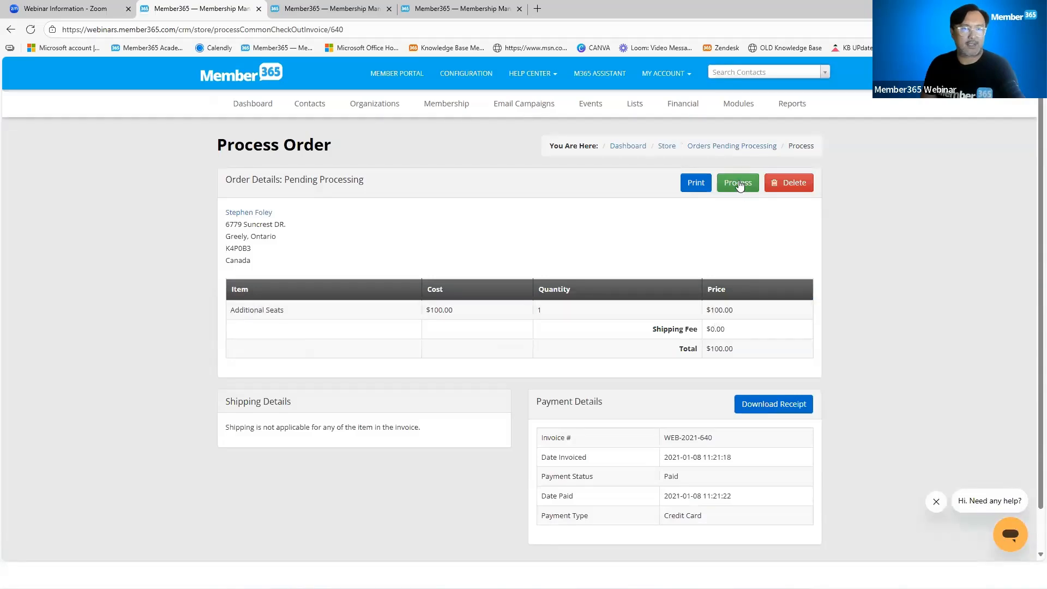
{"action": "left_click", "coordinate": [739, 184]}
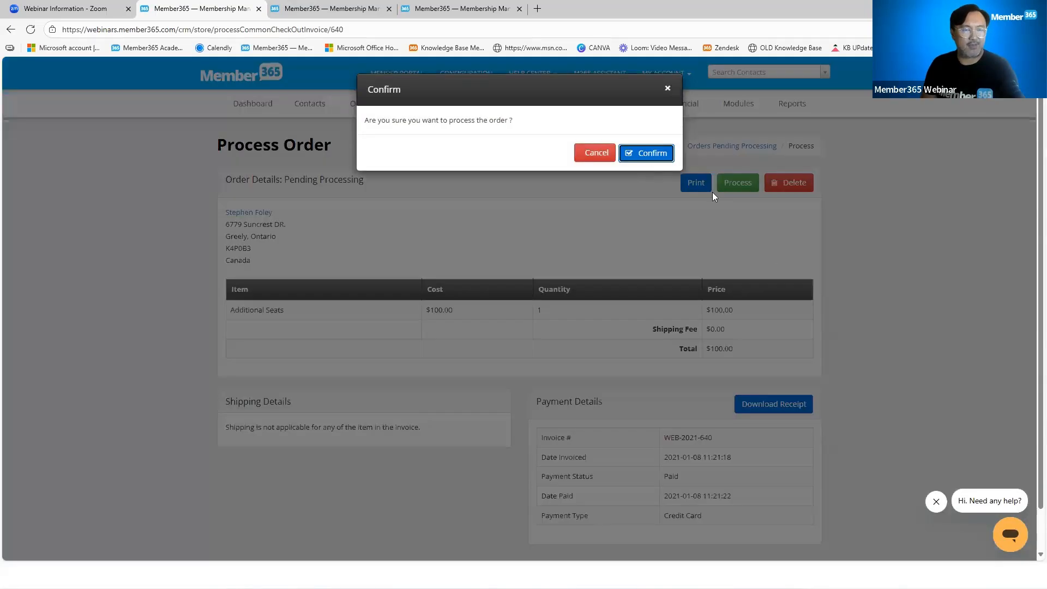
{"action": "key", "text": "Return"}
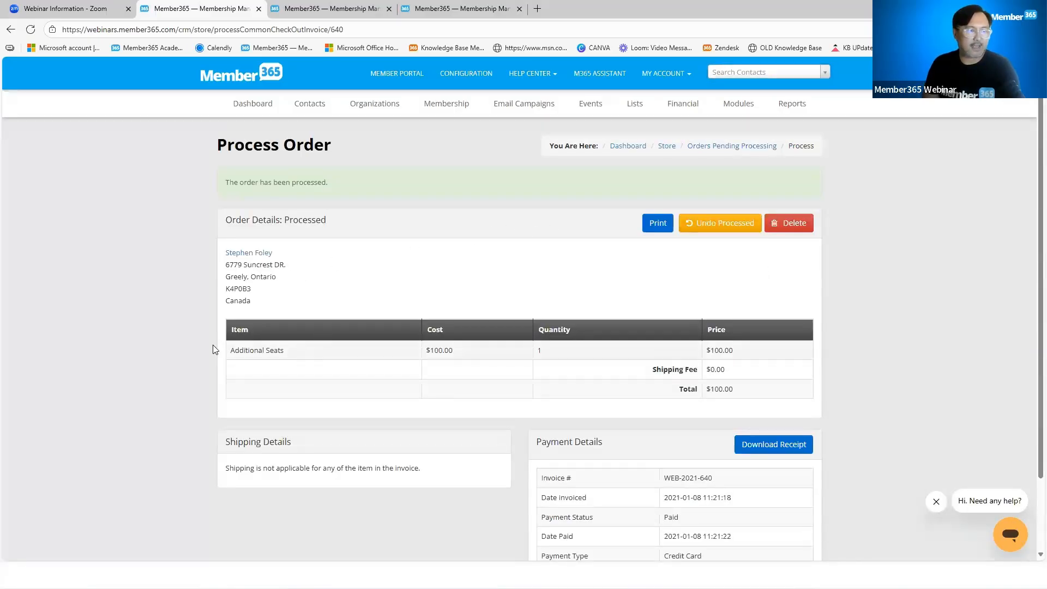
{"action": "left_click_drag", "start_coordinate": [213, 349], "coordinate": [284, 351]}
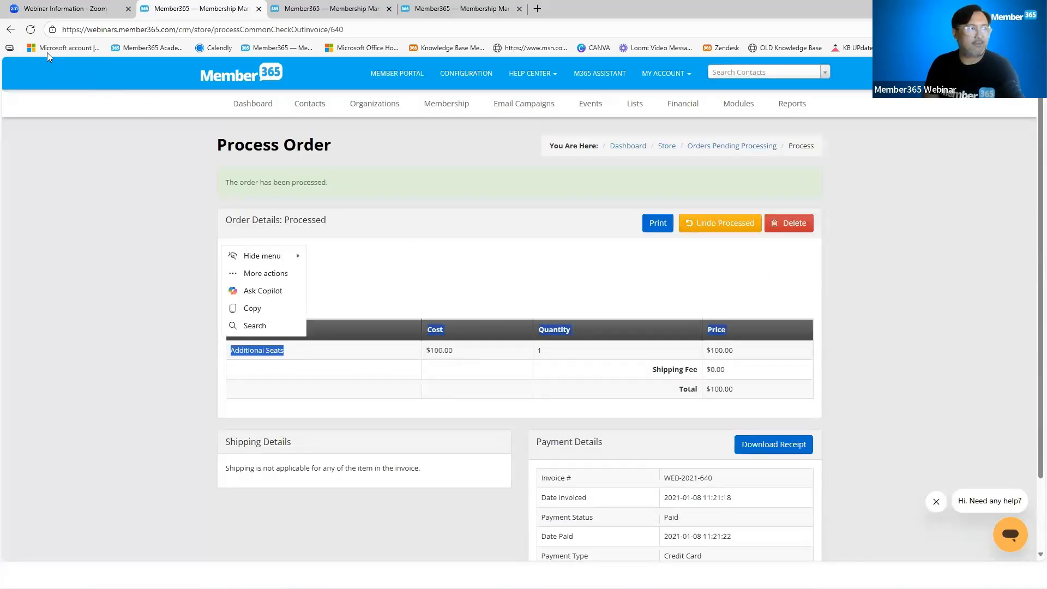
{"action": "left_click", "coordinate": [11, 30]}
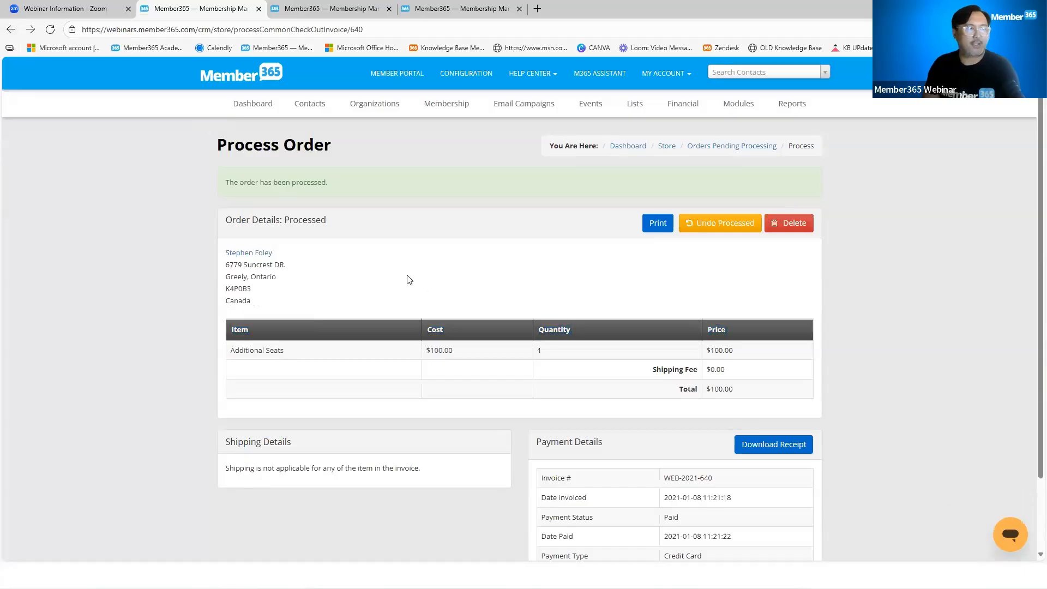
{"action": "left_click", "coordinate": [11, 30]}
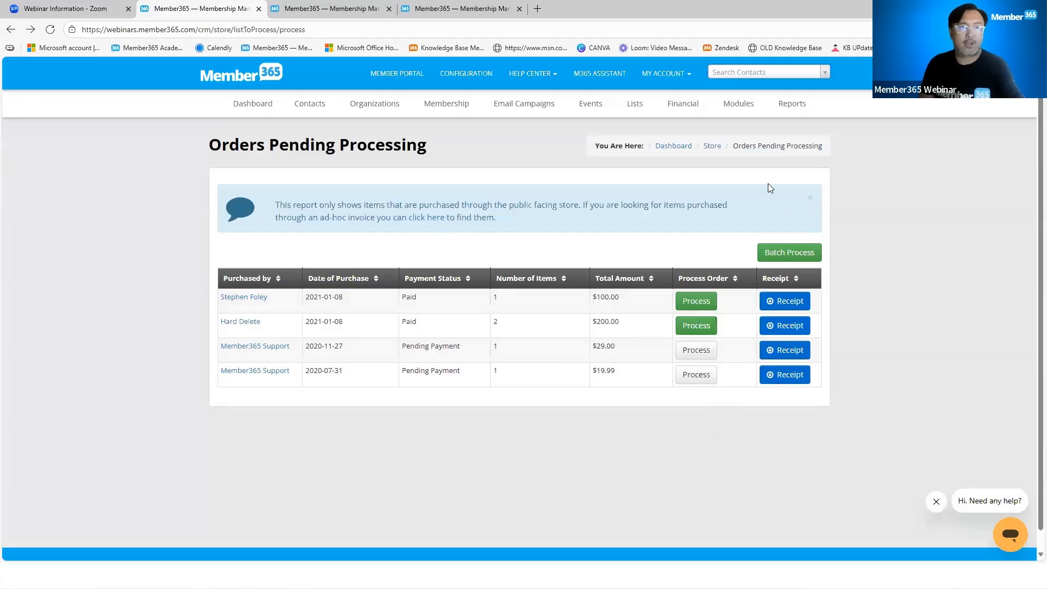
Open the store's Orders History report to review the processed orders
{"action": "left_click", "coordinate": [739, 105]}
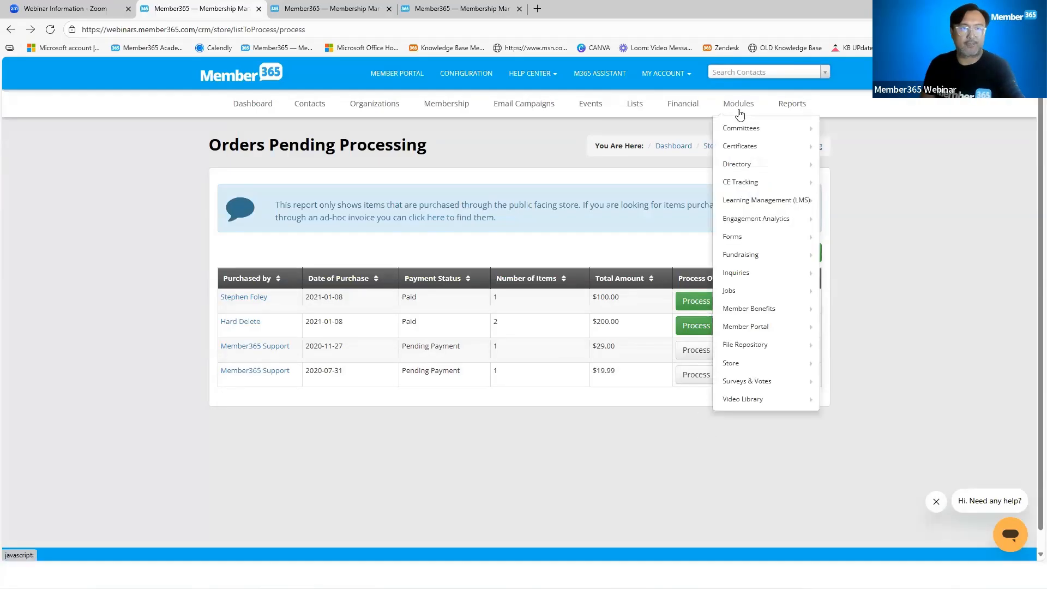
{"action": "mouse_move", "coordinate": [763, 364]}
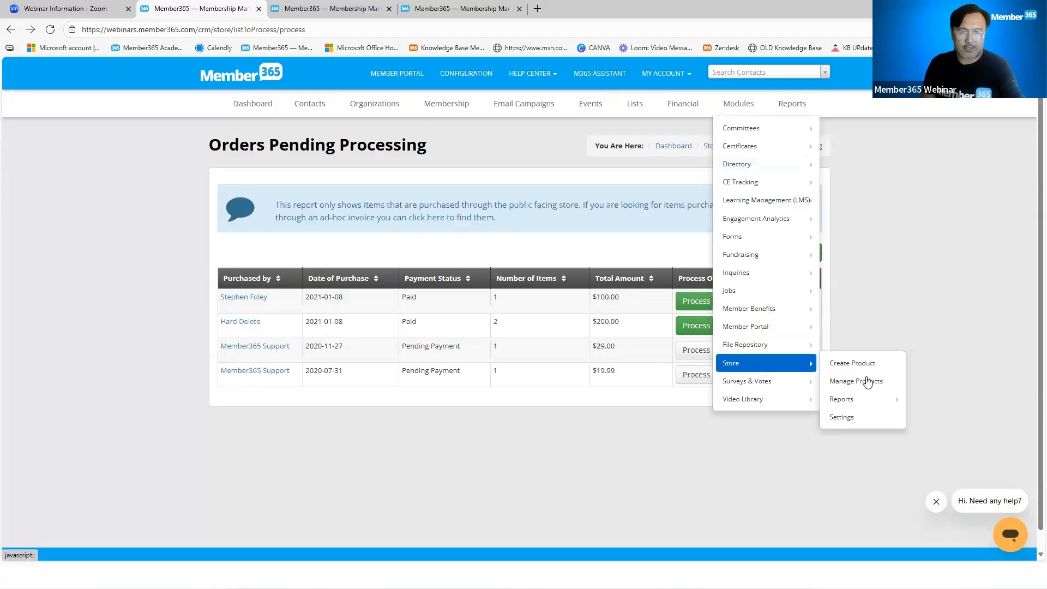
{"action": "mouse_move", "coordinate": [864, 402]}
{"action": "left_click", "coordinate": [934, 429]}
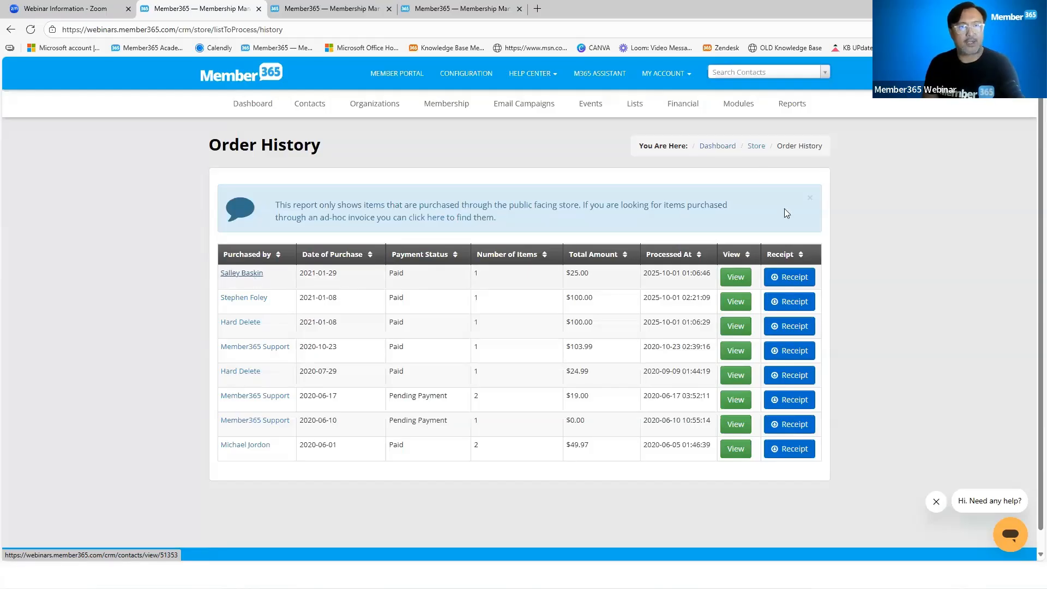
Open the store's Sales Report, set its start date to 2020-10-01 and review the gross sales by product
{"action": "mouse_move", "coordinate": [741, 103]}
{"action": "mouse_move", "coordinate": [755, 362]}
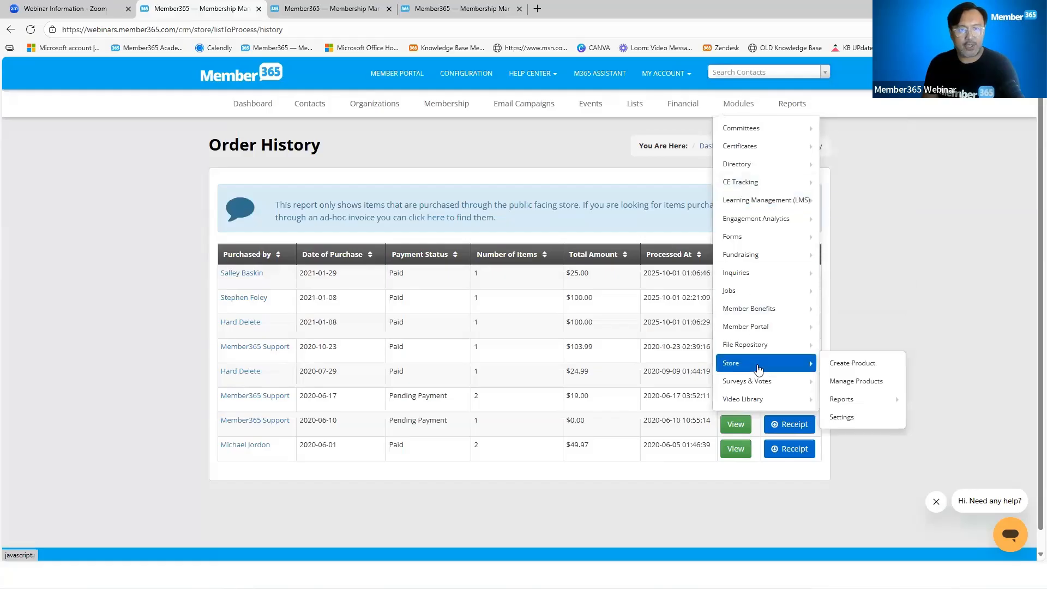
{"action": "mouse_move", "coordinate": [854, 400]}
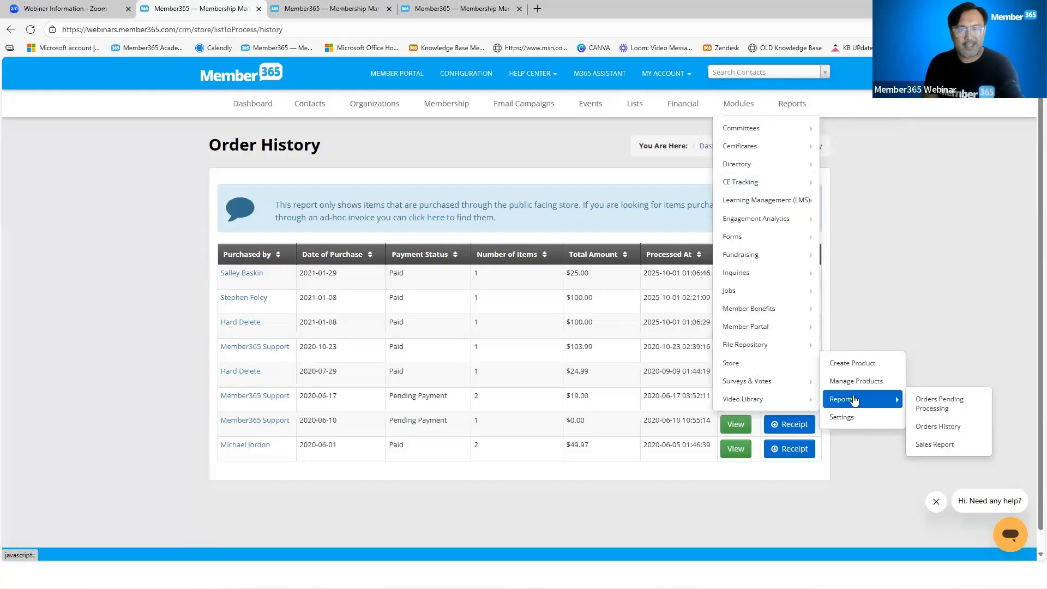
{"action": "left_click", "coordinate": [936, 445]}
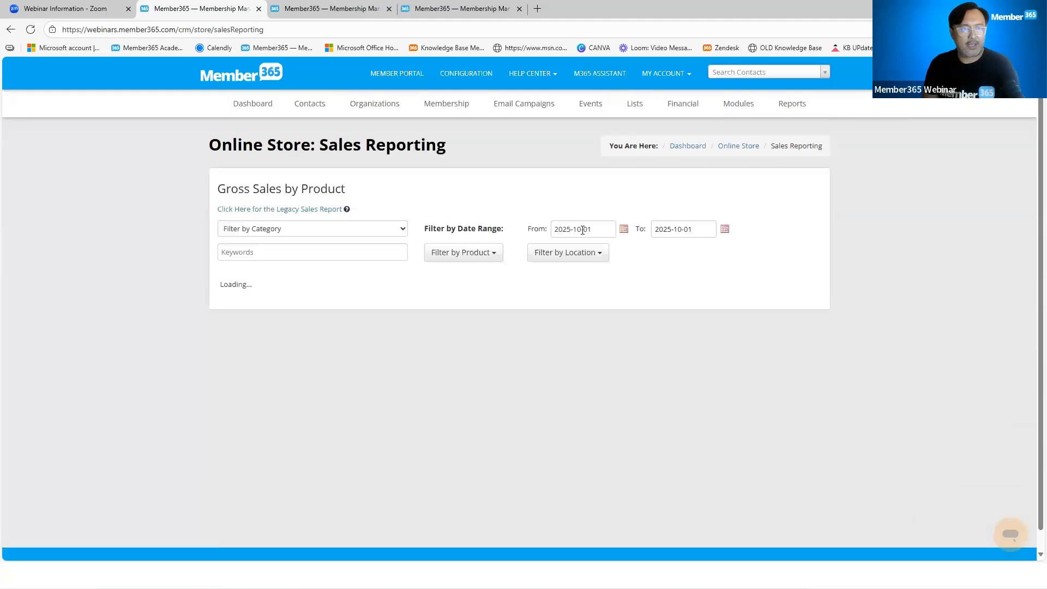
{"action": "left_click", "coordinate": [568, 231]}
{"action": "key", "text": "BackSpace"}
{"action": "type", "text": "0"}
{"action": "left_click", "coordinate": [678, 295]}
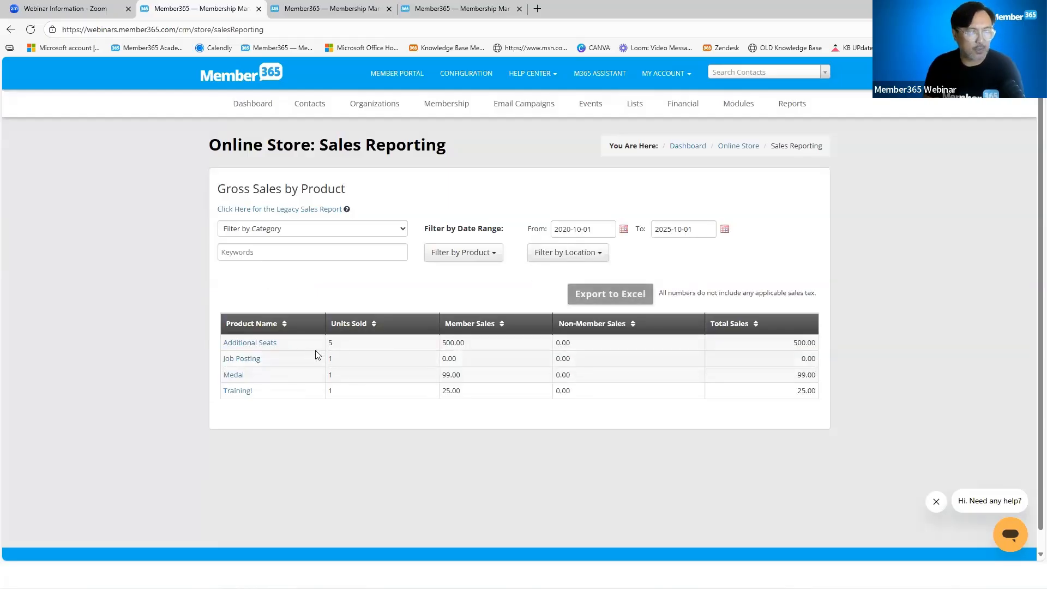
{"action": "left_click_drag", "start_coordinate": [282, 346], "coordinate": [222, 342]}
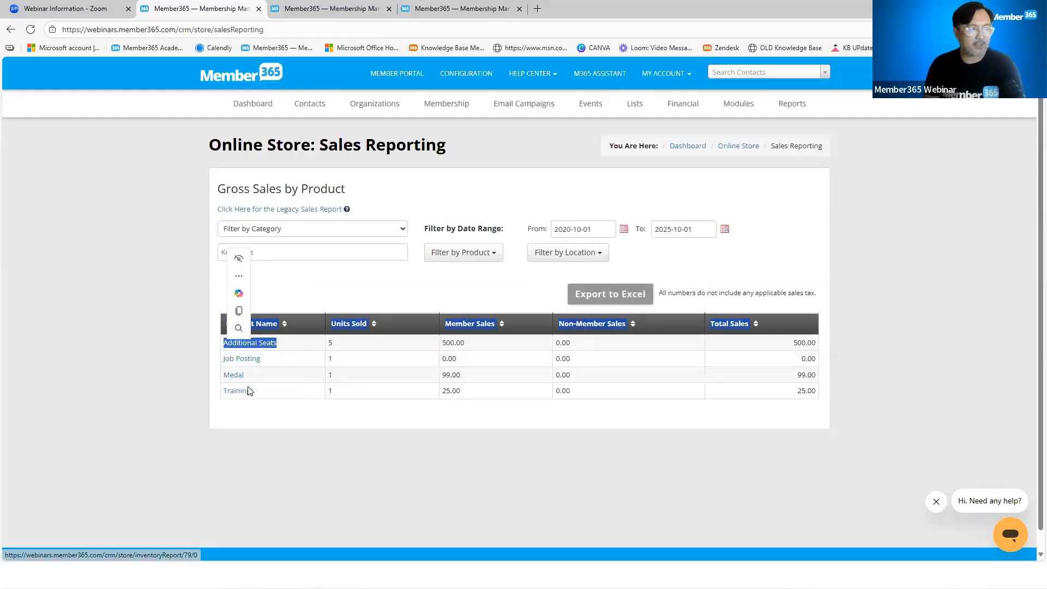
{"action": "left_click", "coordinate": [480, 447]}
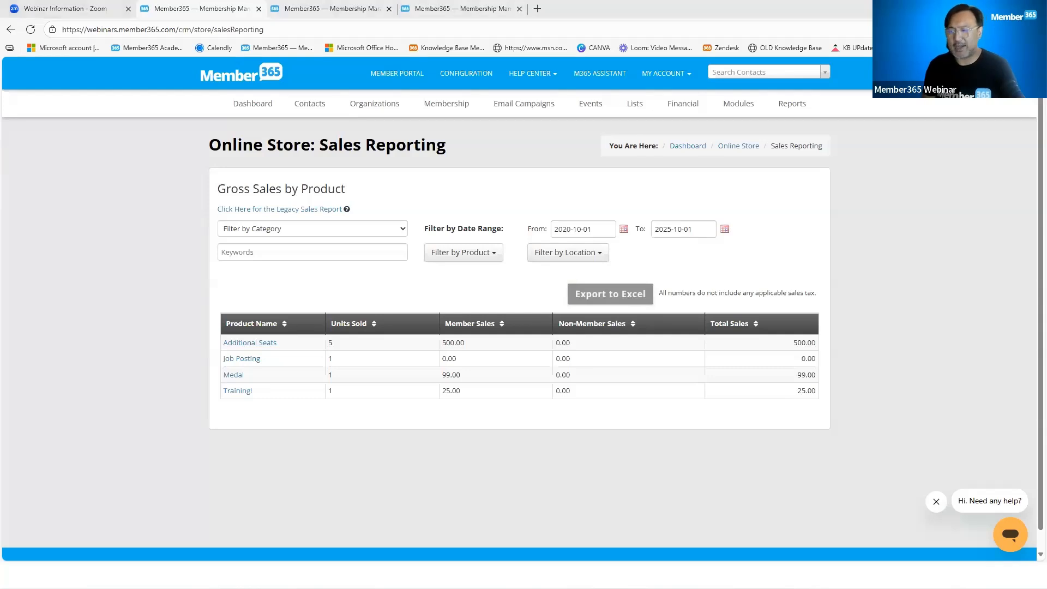
{"action": "key", "text": "alt+Tab"}
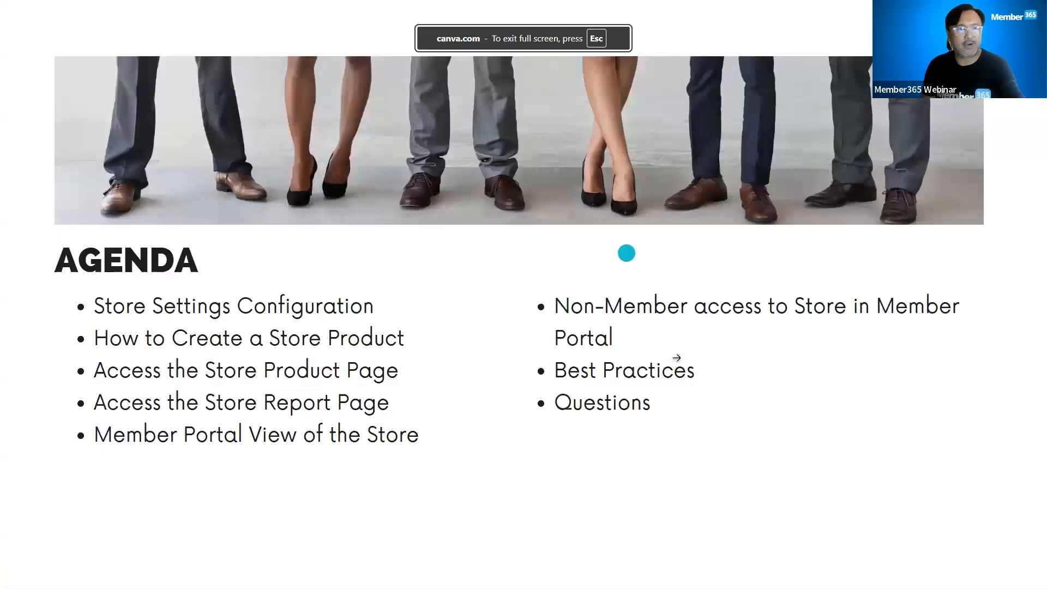
{"action": "left_click", "coordinate": [867, 369]}
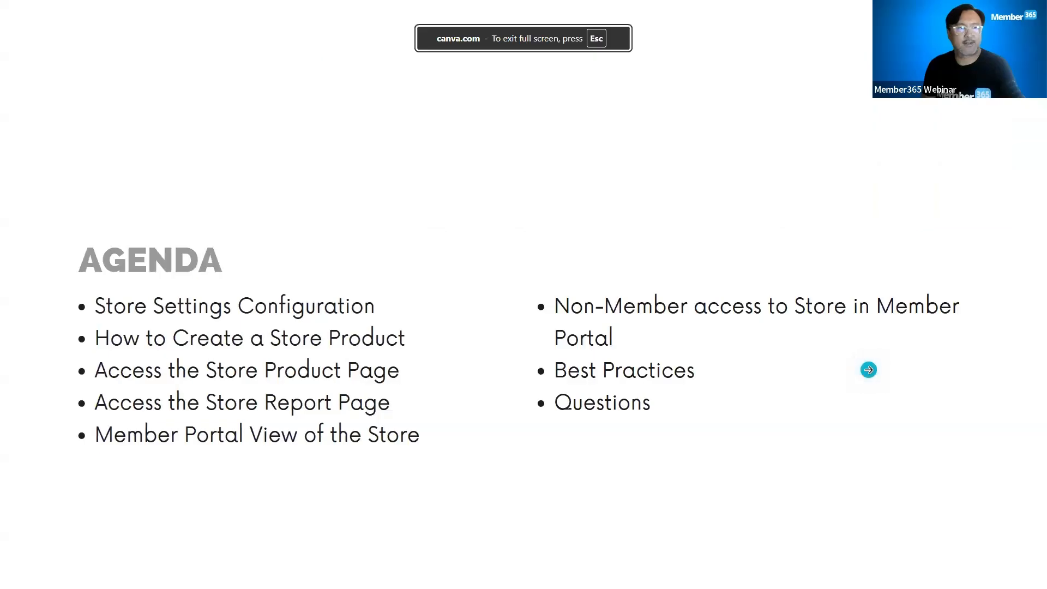
{"action": "left_click", "coordinate": [868, 370]}
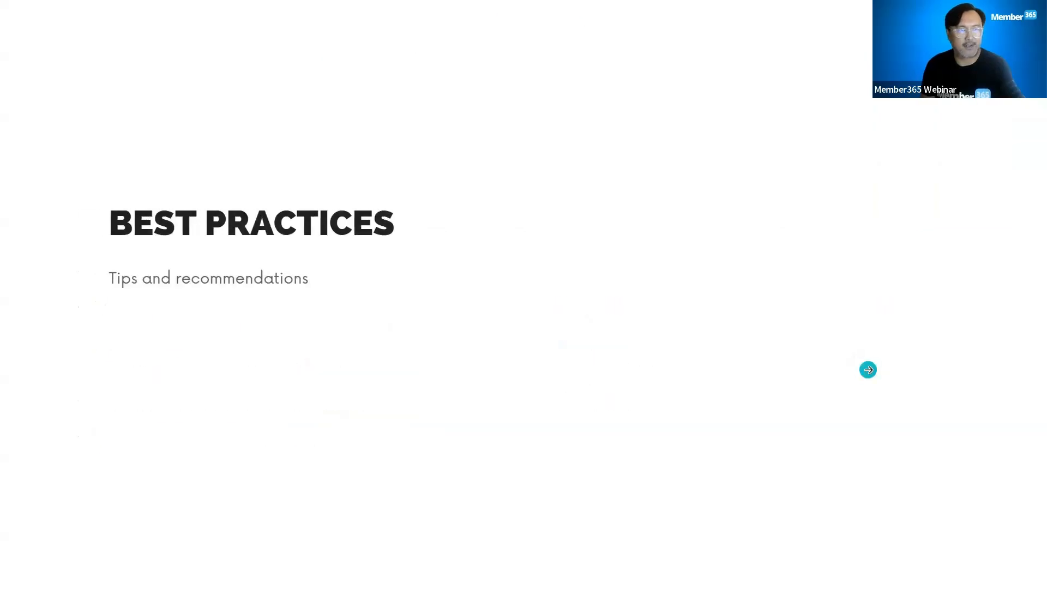
{"action": "left_click", "coordinate": [865, 370]}
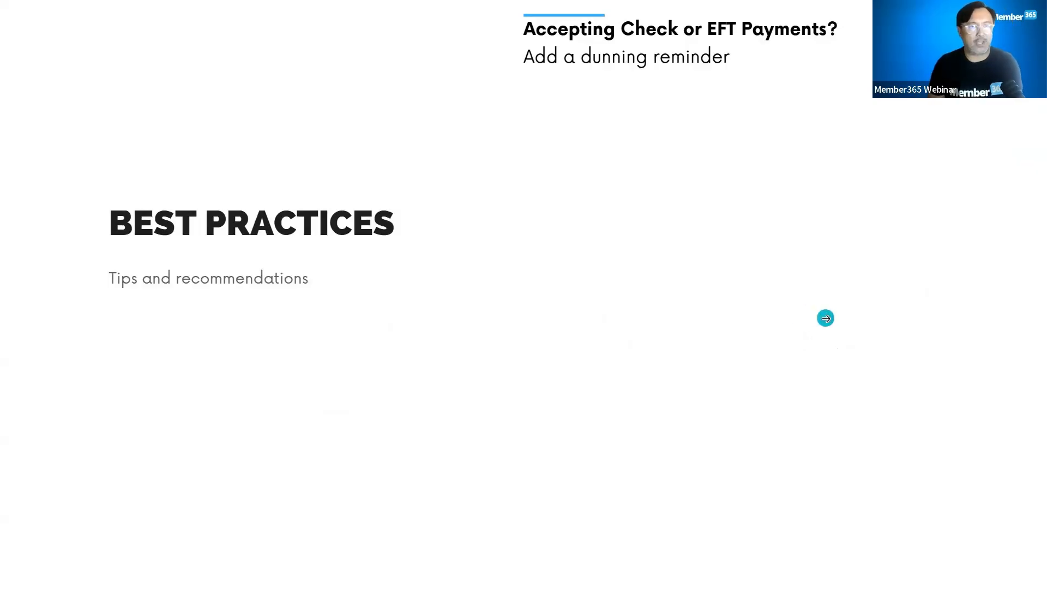
{"action": "left_click", "coordinate": [825, 319]}
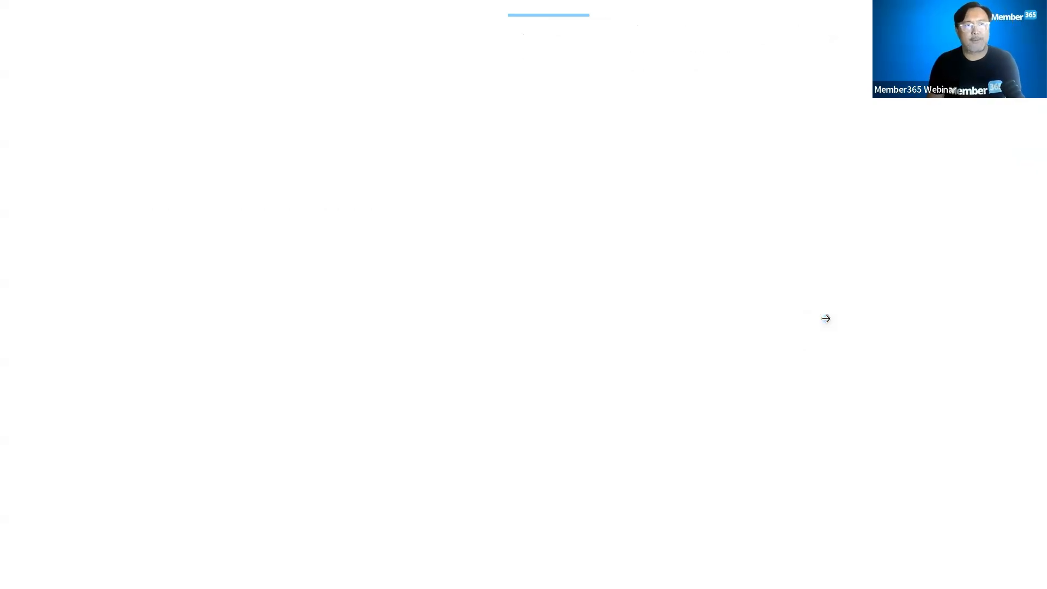